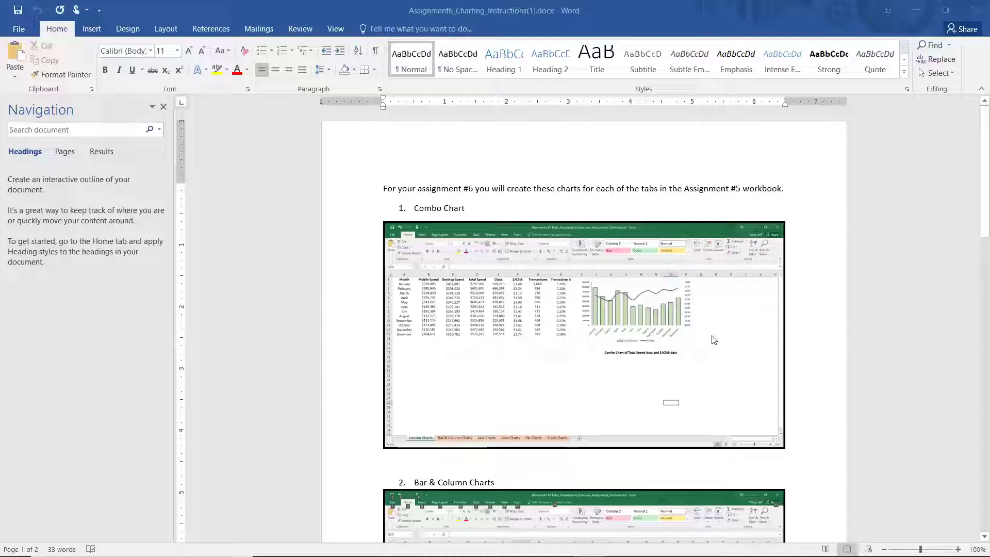
Step: Read through the assignment 6 charting instructions, examining the example combo, bar and column, line, and pie charts
scroll(675, 339, down, 2)
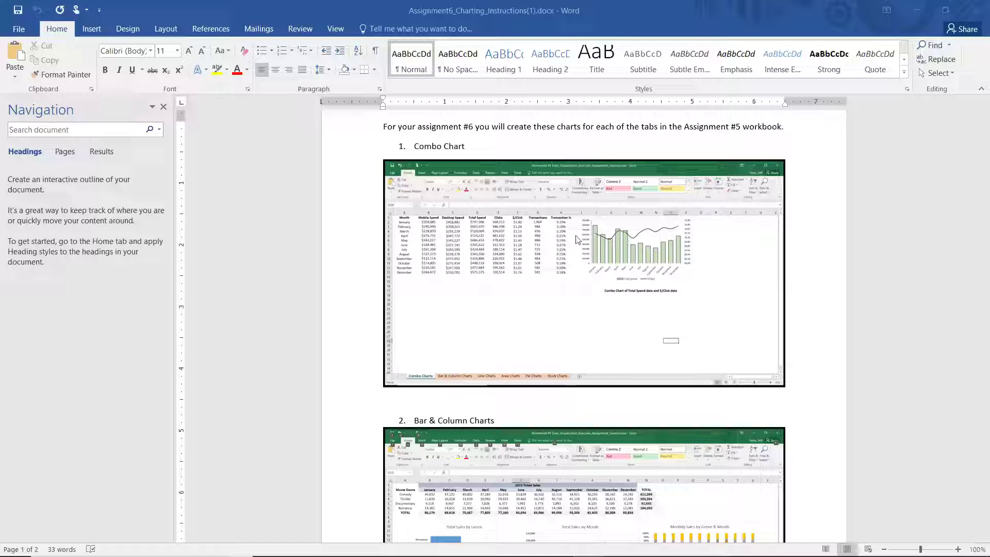
scroll(578, 237, down, 5)
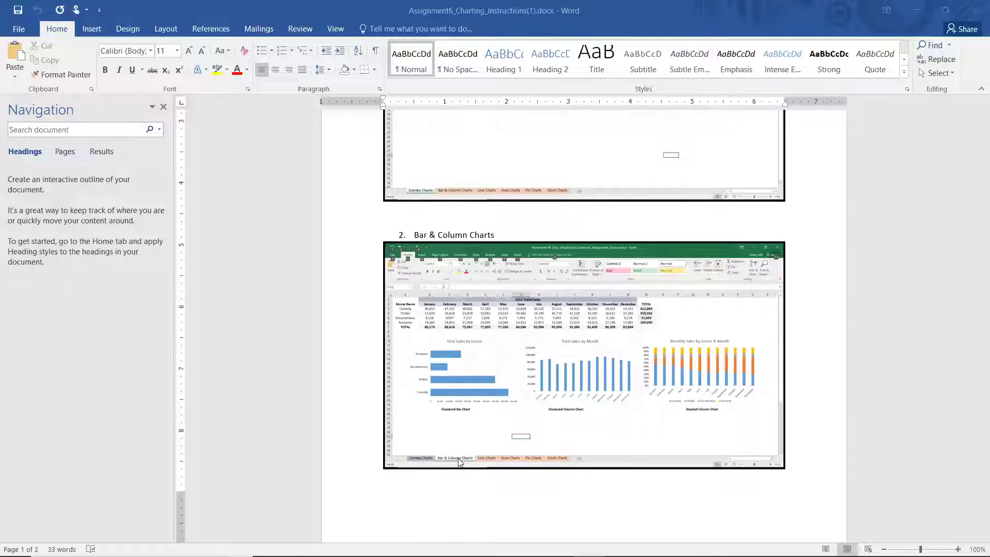
scroll(459, 457, down, 6)
scroll(470, 444, down, 4)
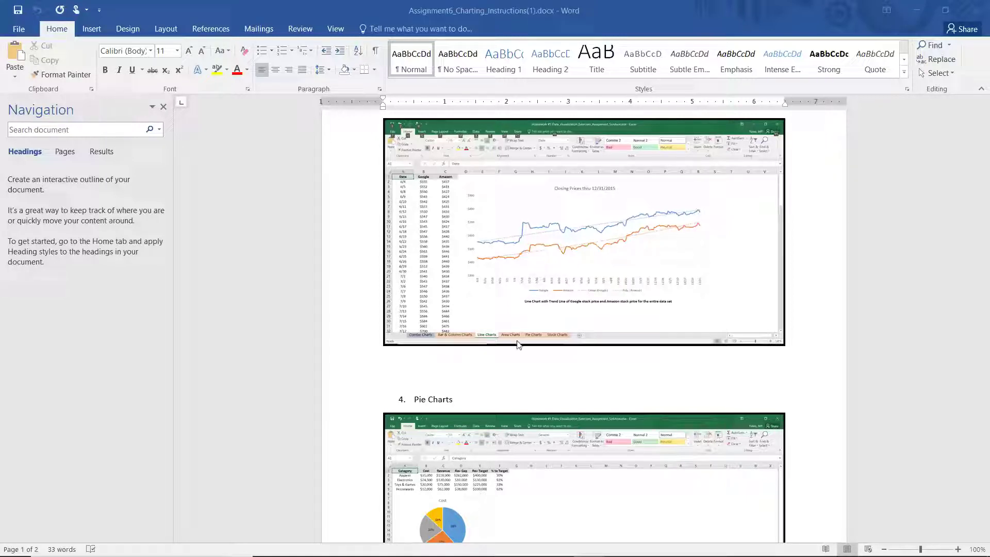
scroll(482, 335, down, 2)
scroll(482, 336, down, 4)
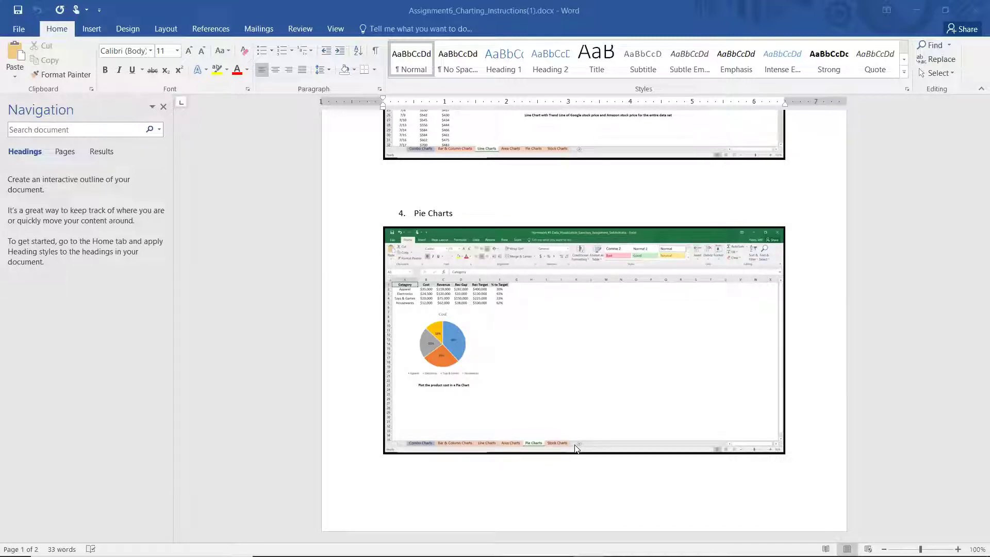
scroll(577, 448, up, 20)
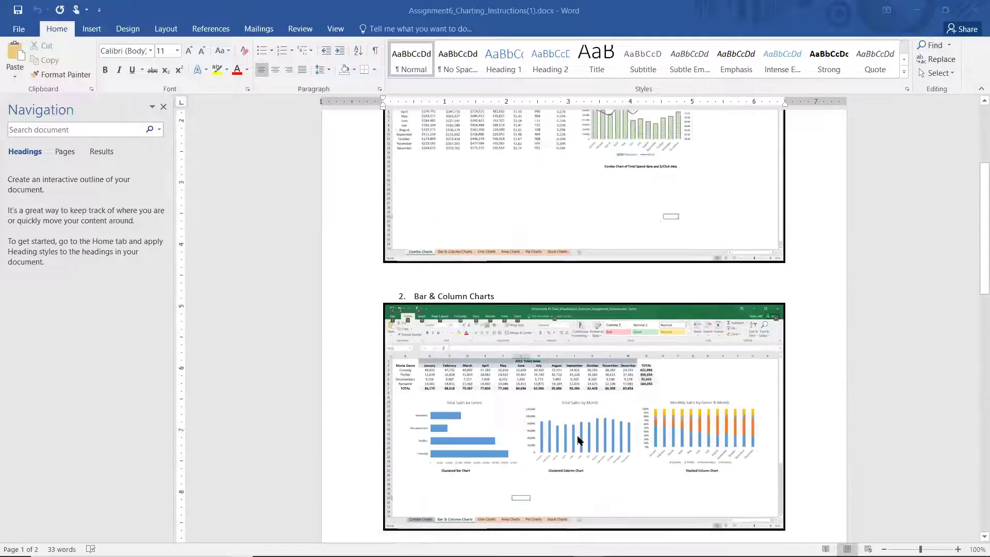
scroll(651, 362, down, 5)
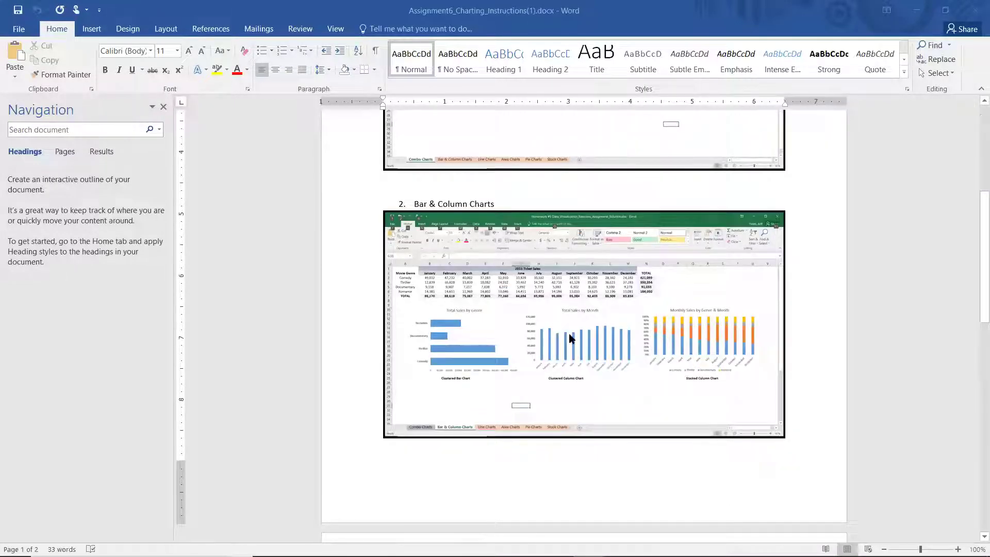
scroll(569, 338, down, 6)
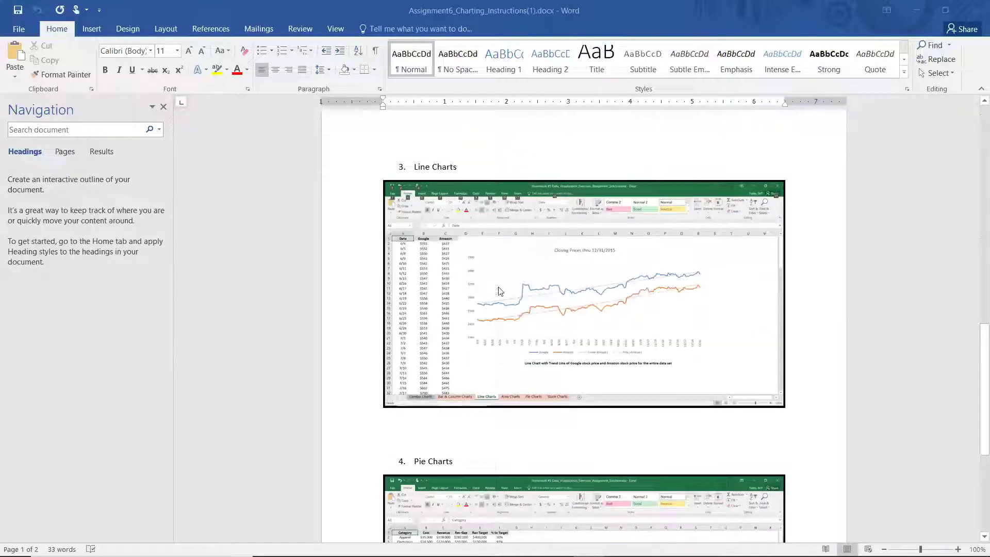
scroll(644, 293, down, 3)
scroll(646, 294, down, 2)
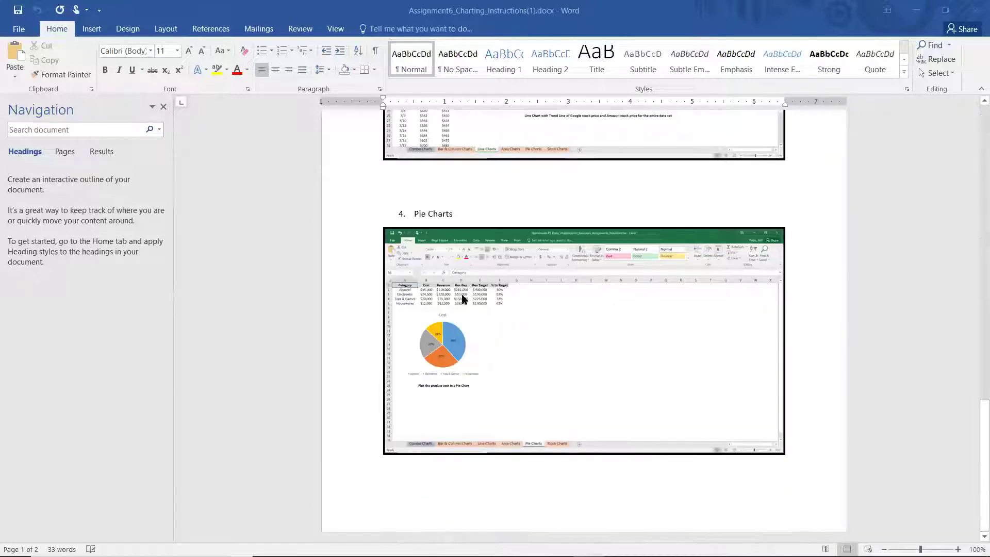
scroll(629, 380, up, 15)
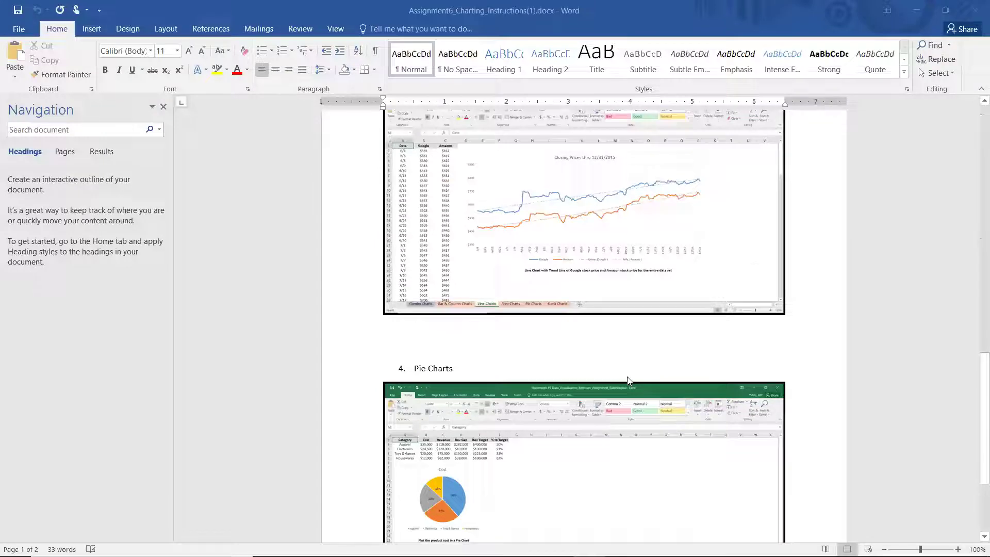
scroll(628, 375, up, 1)
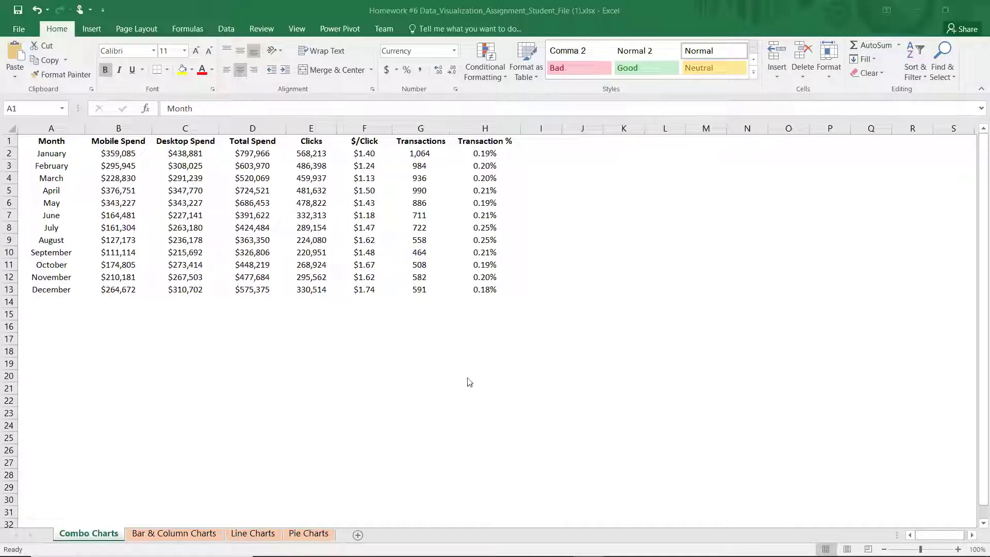
Step: In the Excel student workbook, look over the data on the Bar & Column, Line, Pie and Combo Charts sheets
click(159, 531)
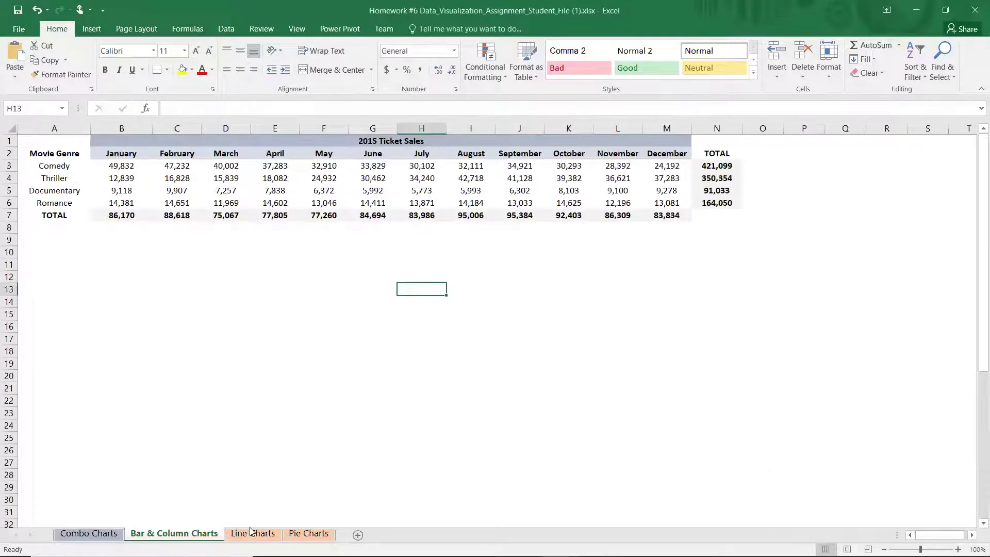
click(253, 533)
click(309, 534)
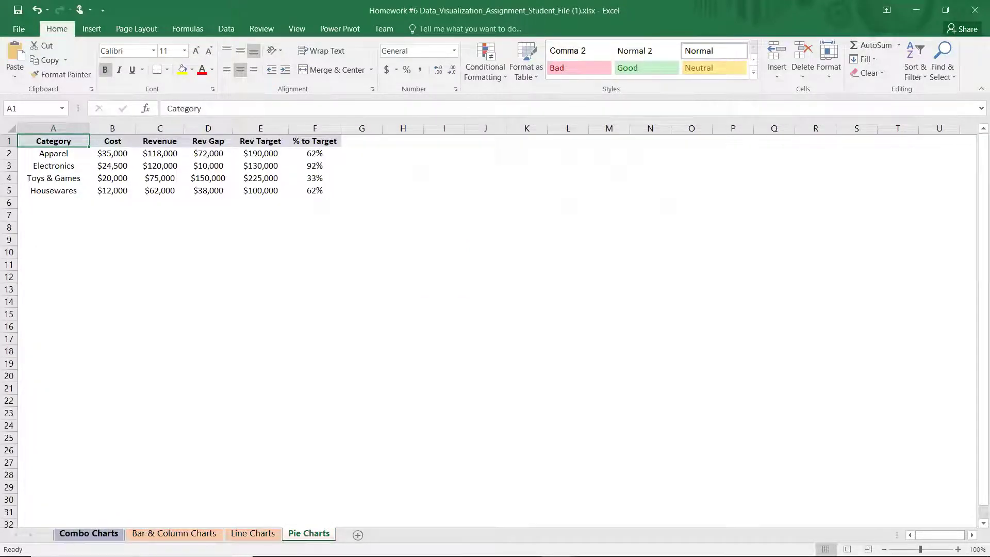
click(89, 533)
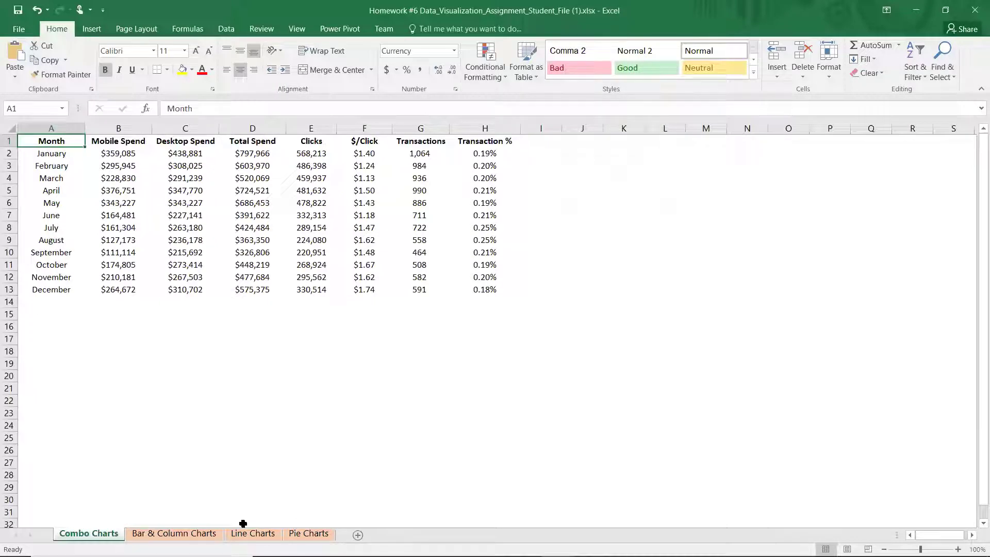
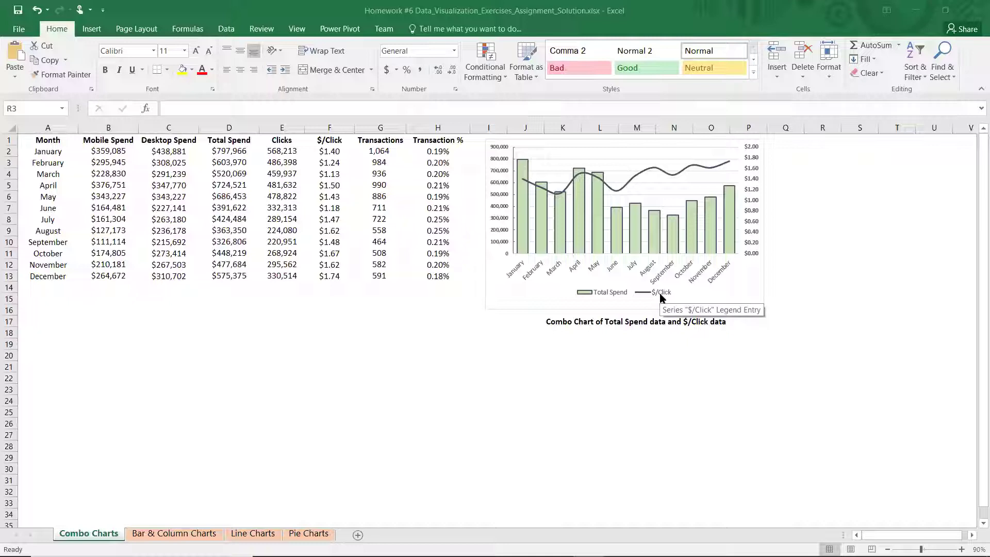
Step: In the solution workbook's combo chart, inspect the source data ranges of the Total Spend columns and the $/Click line
click(641, 238)
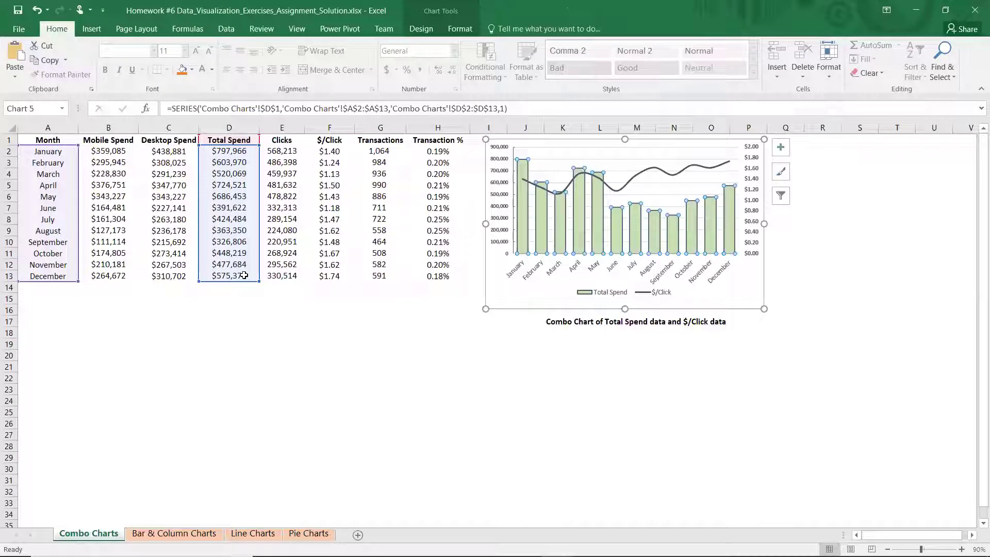
click(611, 190)
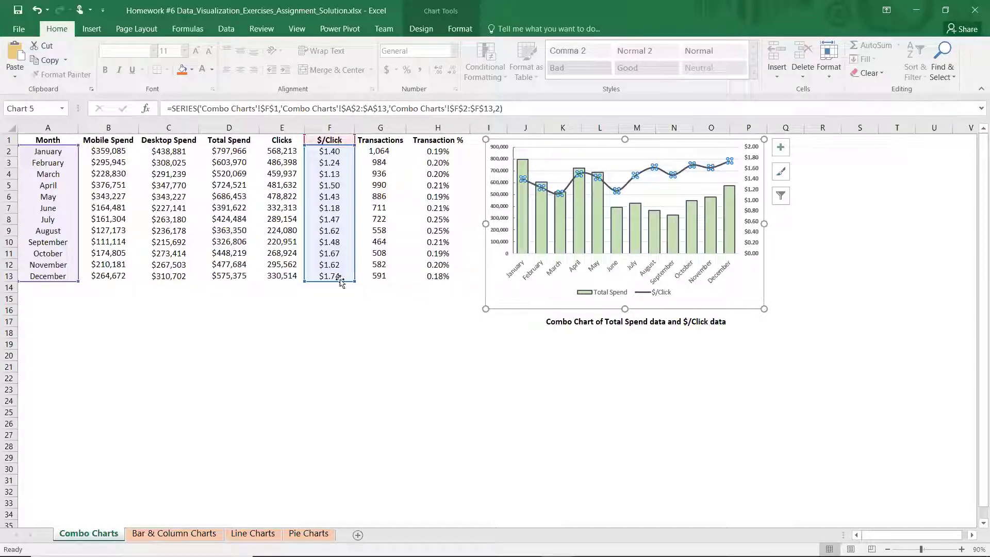
click(315, 322)
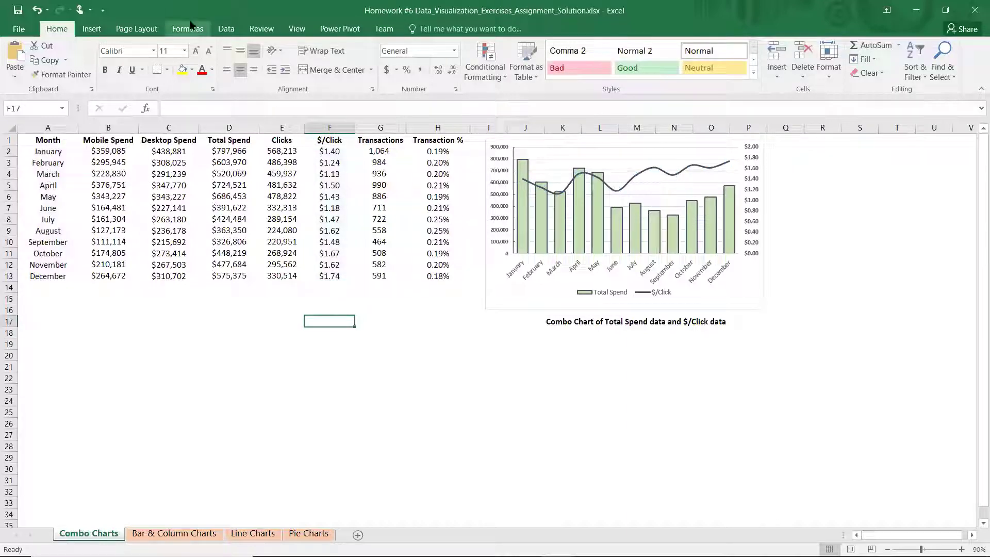
Step: Examine the recommended chart types and custom combination settings for the Total Spend and $/Click chart, and leave without applying changes
click(582, 140)
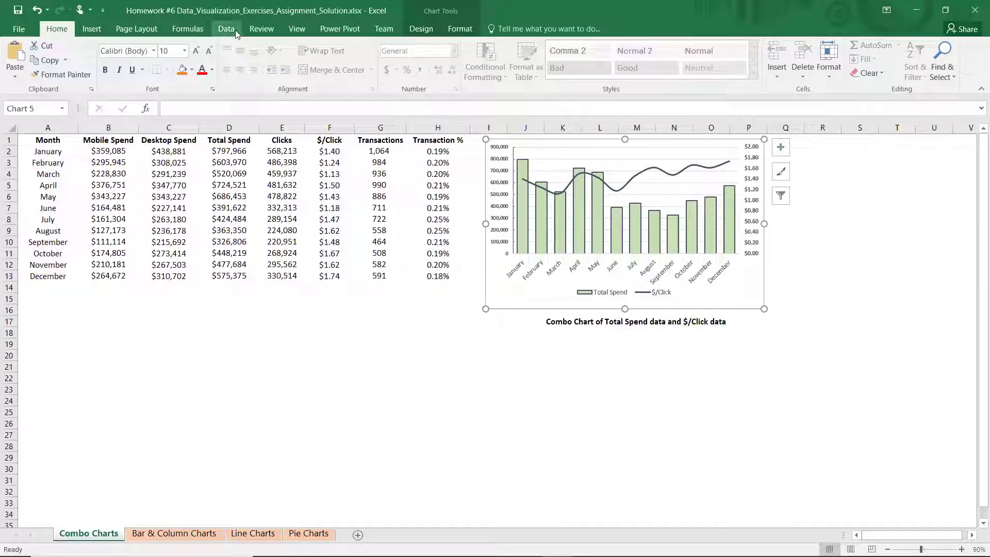
click(92, 29)
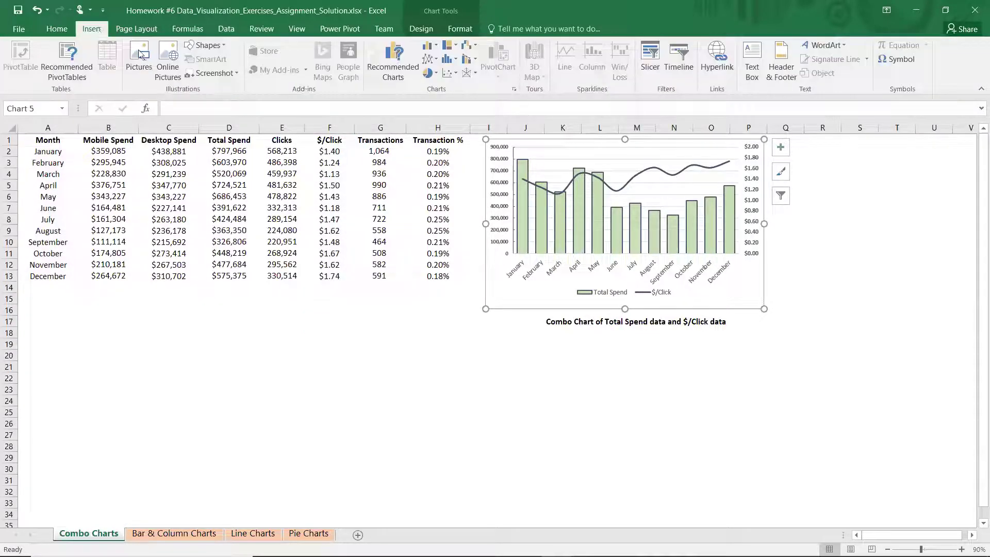
click(402, 64)
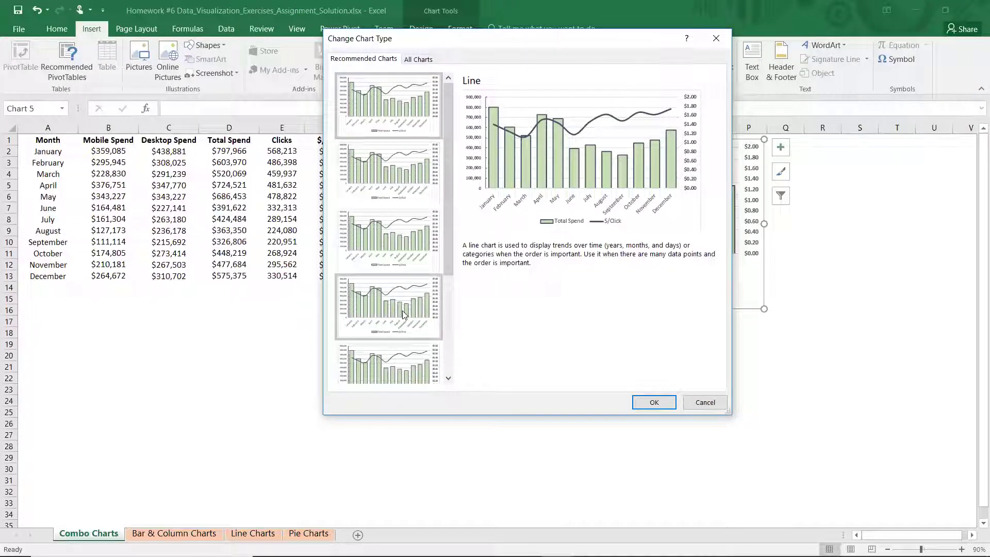
click(427, 60)
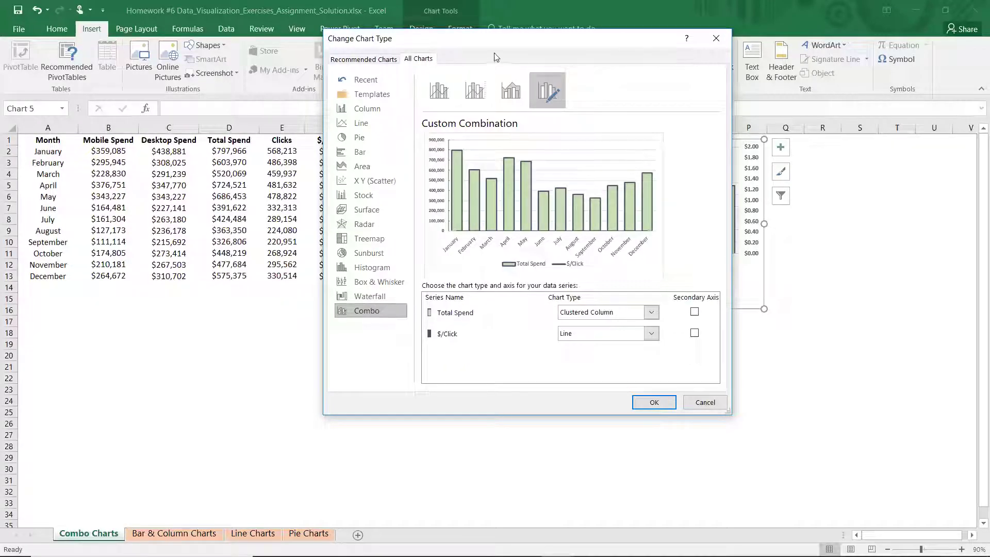
drag(494, 39, 317, 101)
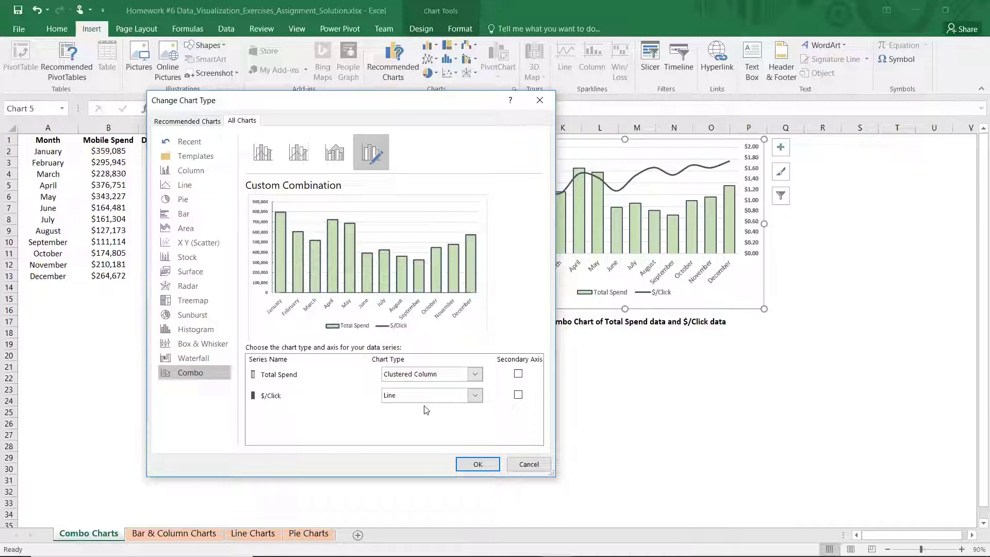
click(530, 464)
Step: Preview the combo chart with the $/Click series' secondary axis turned off and back on, and cancel the chart type change
click(758, 247)
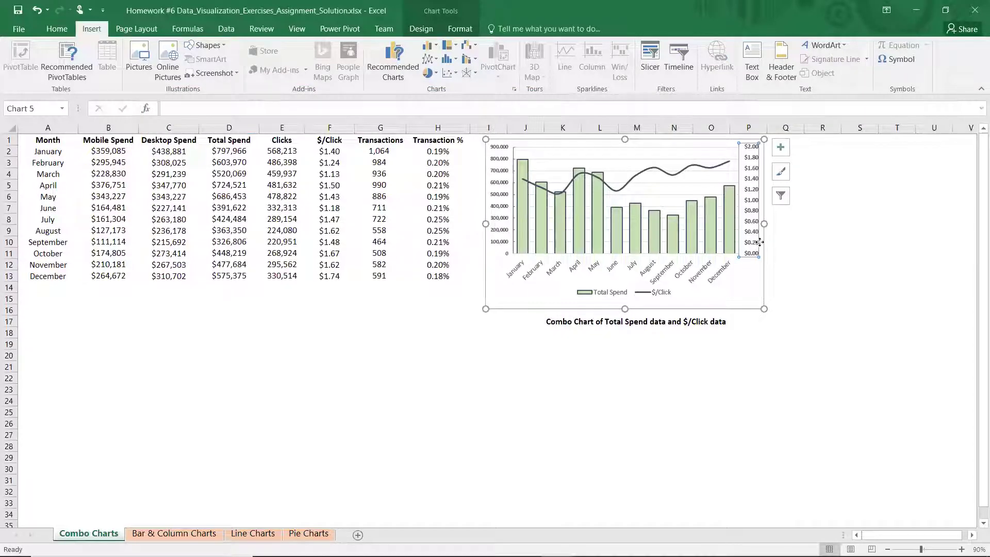
click(709, 168)
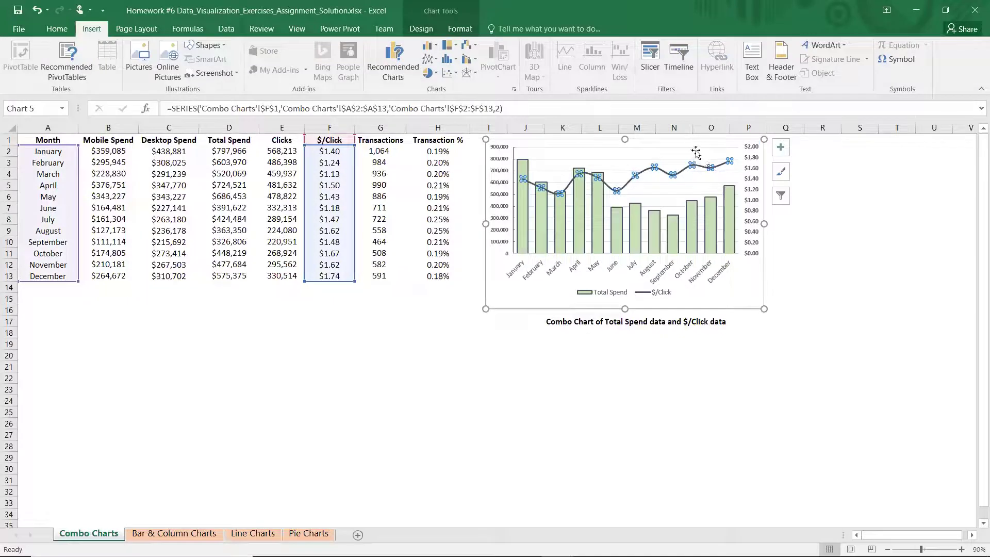
right_click(696, 152)
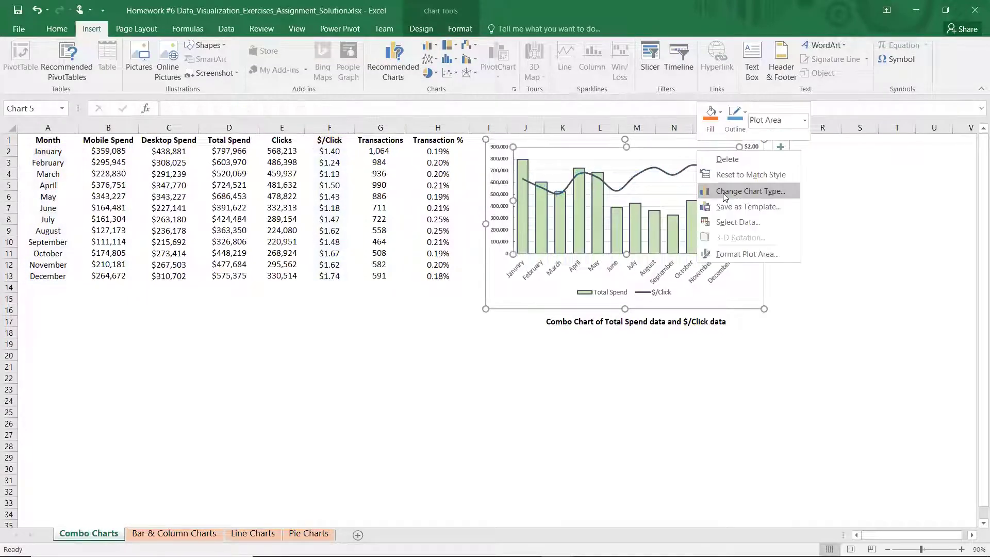
click(724, 192)
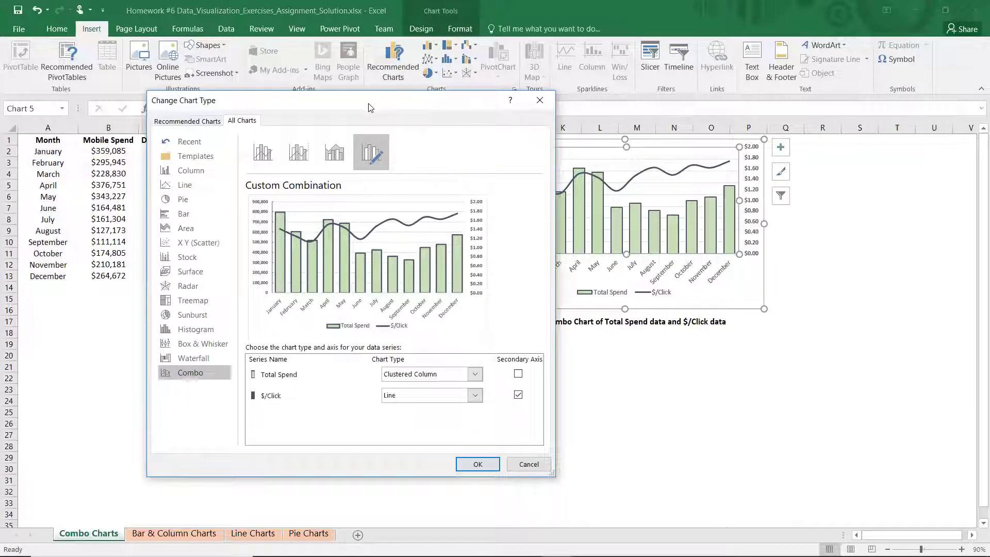
drag(368, 108, 303, 83)
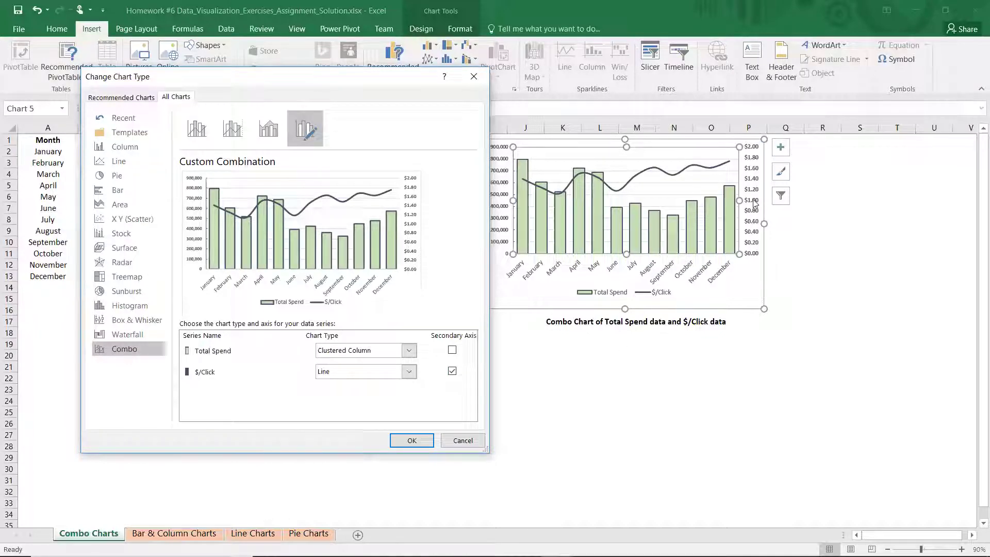
drag(329, 78, 278, 67)
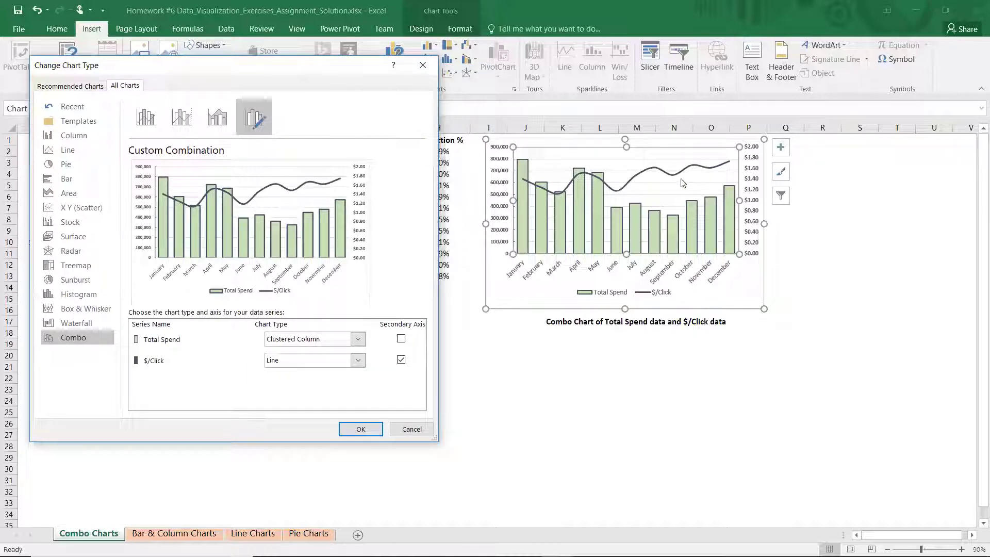
click(402, 361)
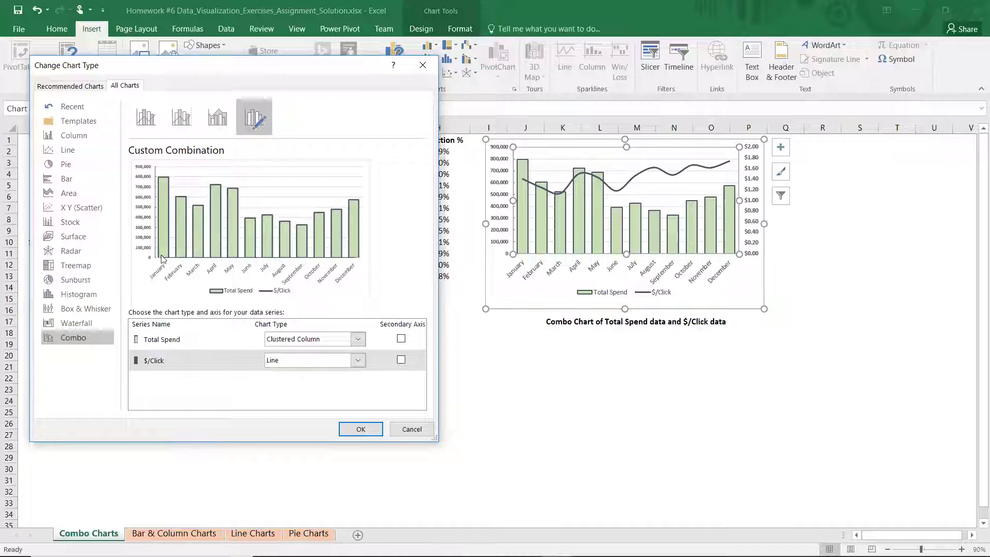
click(402, 360)
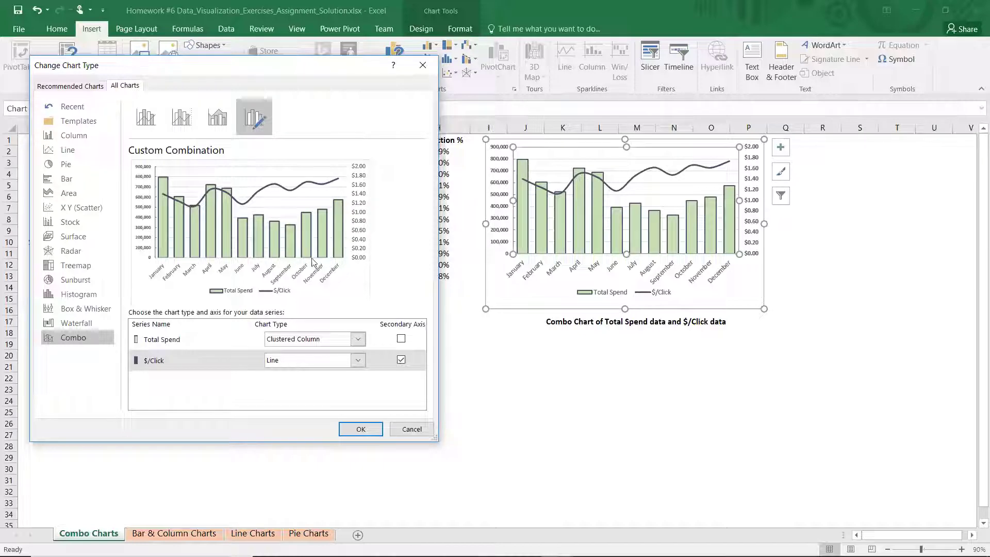
click(424, 435)
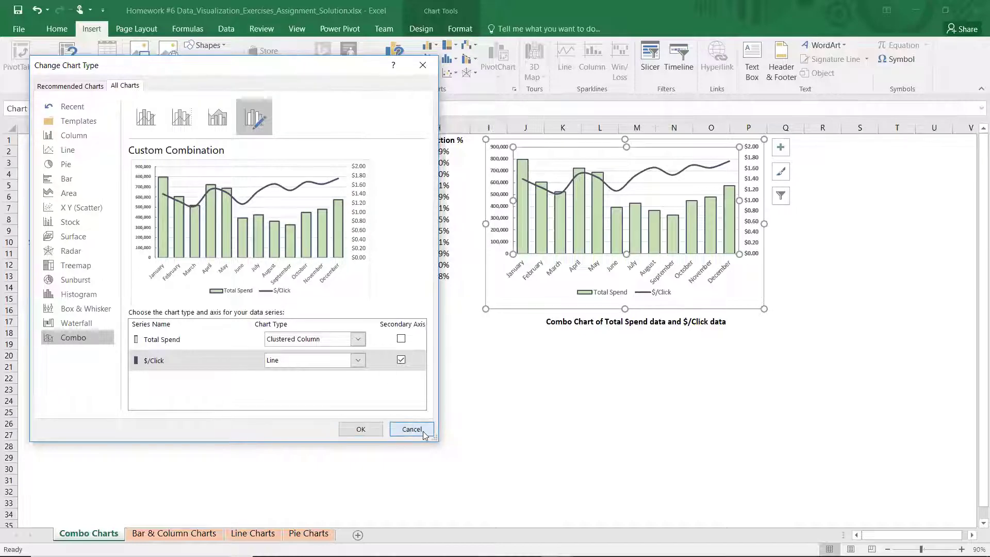
click(501, 513)
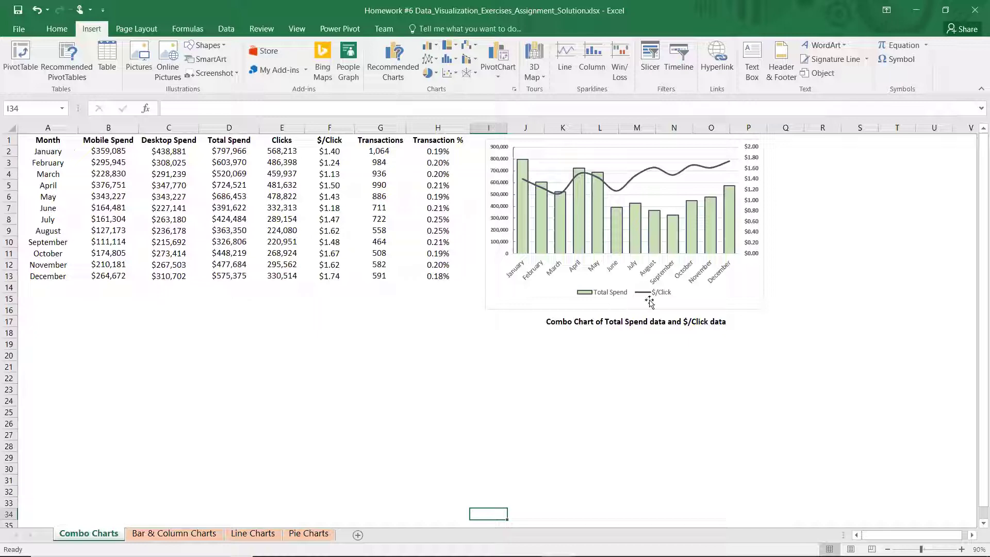
Step: Open the Bar & Column Charts sheet and inspect the source data of the Total Sales by Genre bar chart
click(727, 304)
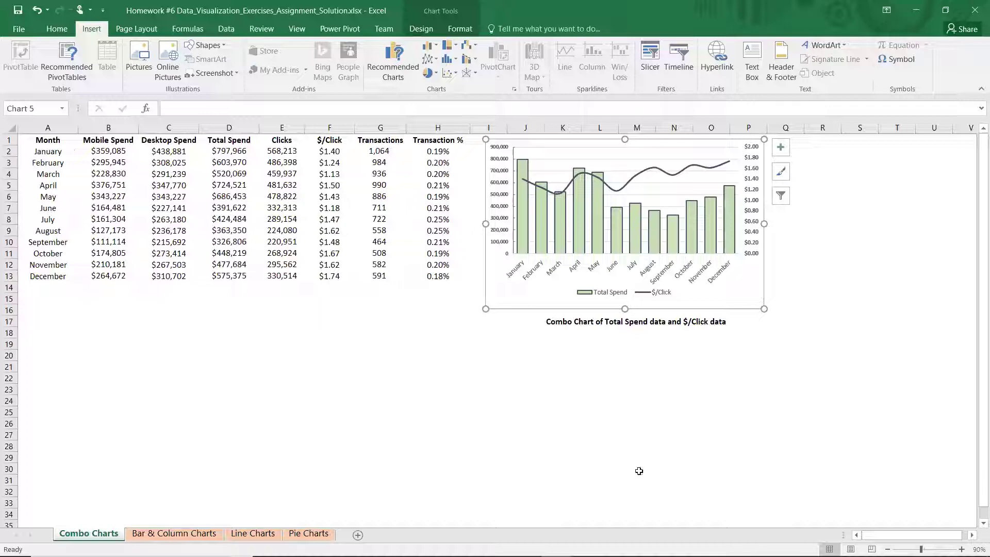
click(165, 536)
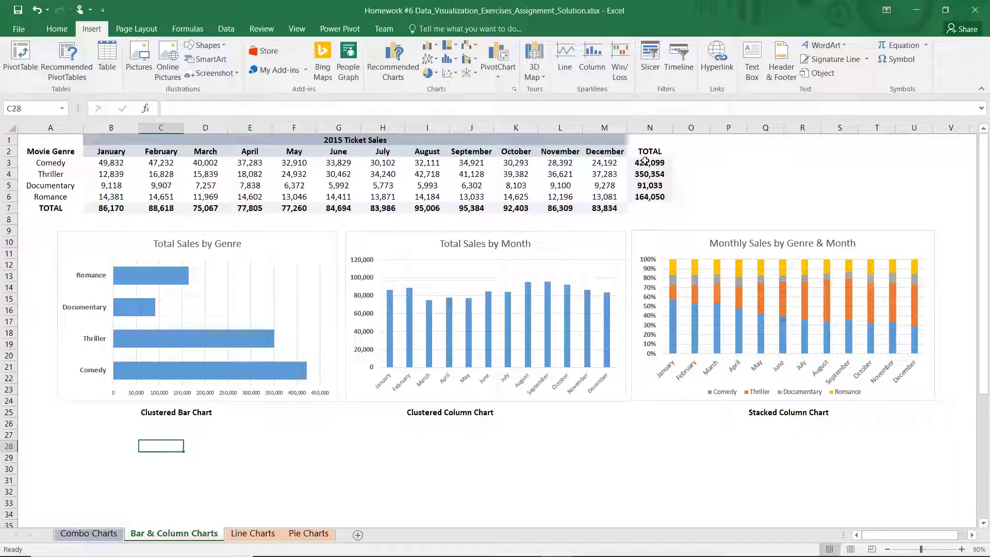
click(124, 275)
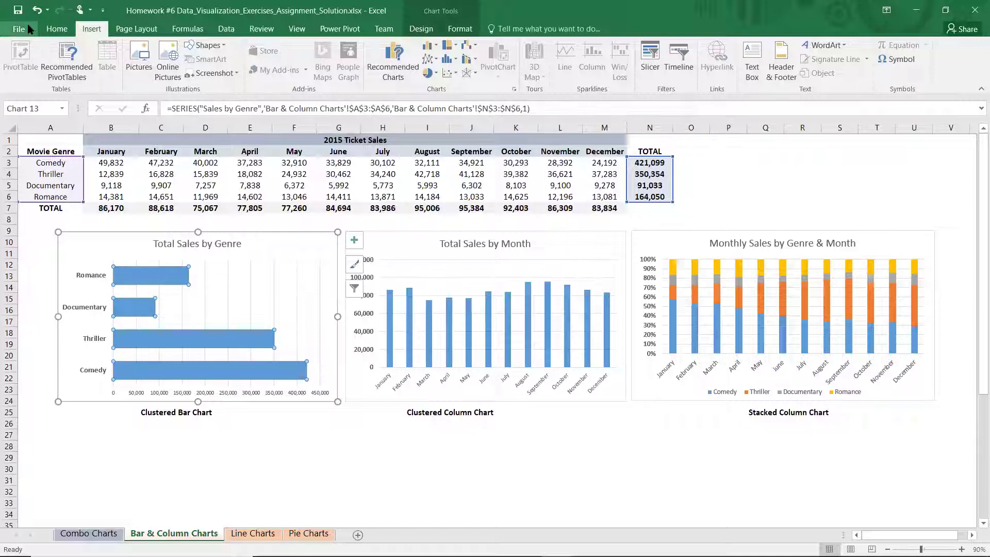
Step: Examine the recommended chart types for the Total Sales by Genre chart, and leave without applying changes
click(390, 55)
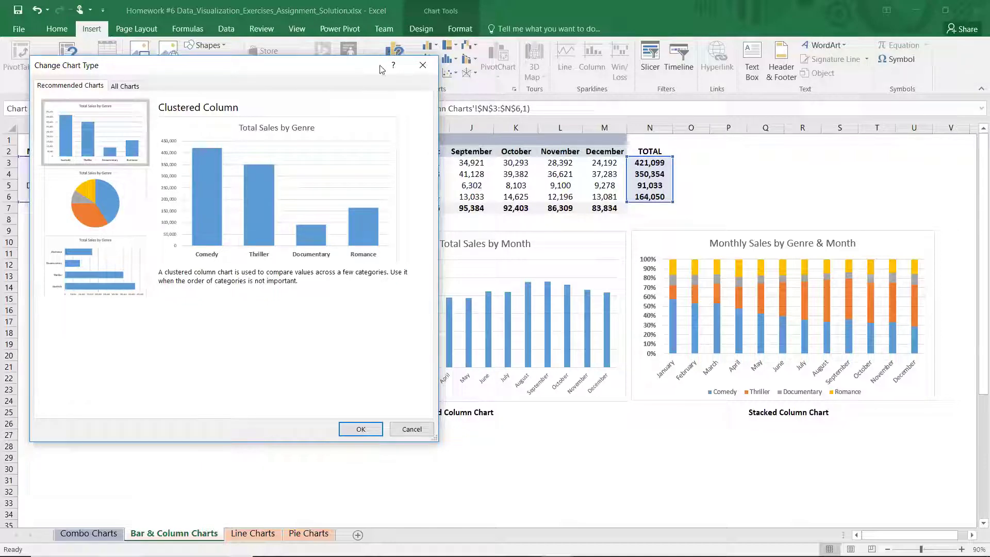
drag(273, 69, 722, 107)
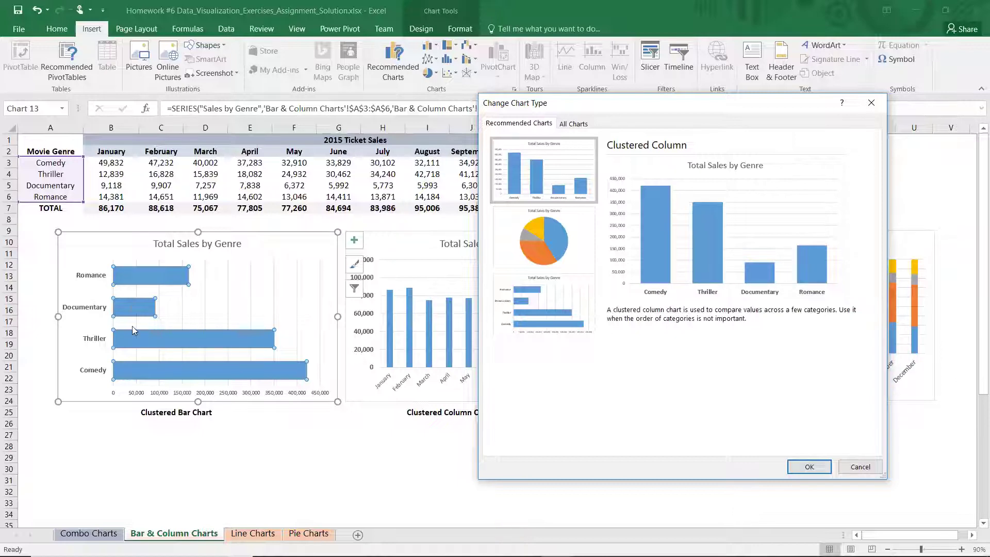
click(859, 467)
click(464, 504)
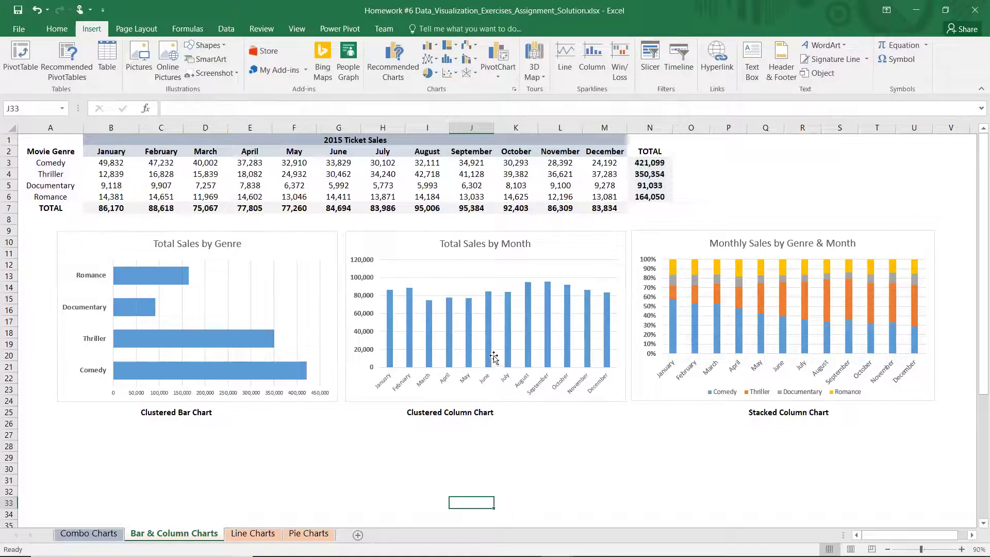
Step: Preview the recommended Clustered Column chart for the month headers and the monthly TOTAL row, and cancel the chart insertion
mouse_move(489, 352)
drag(105, 152, 611, 151)
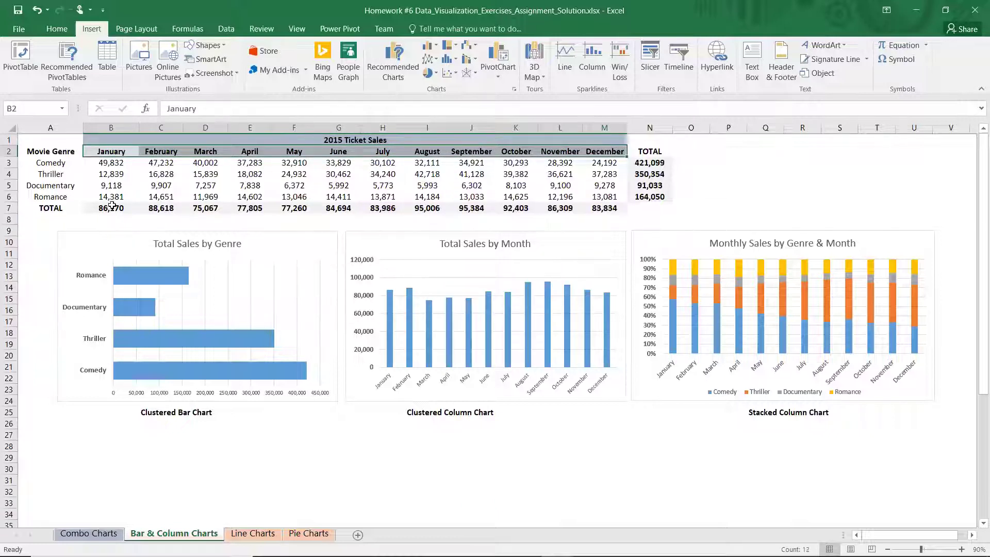
drag(112, 205, 599, 210)
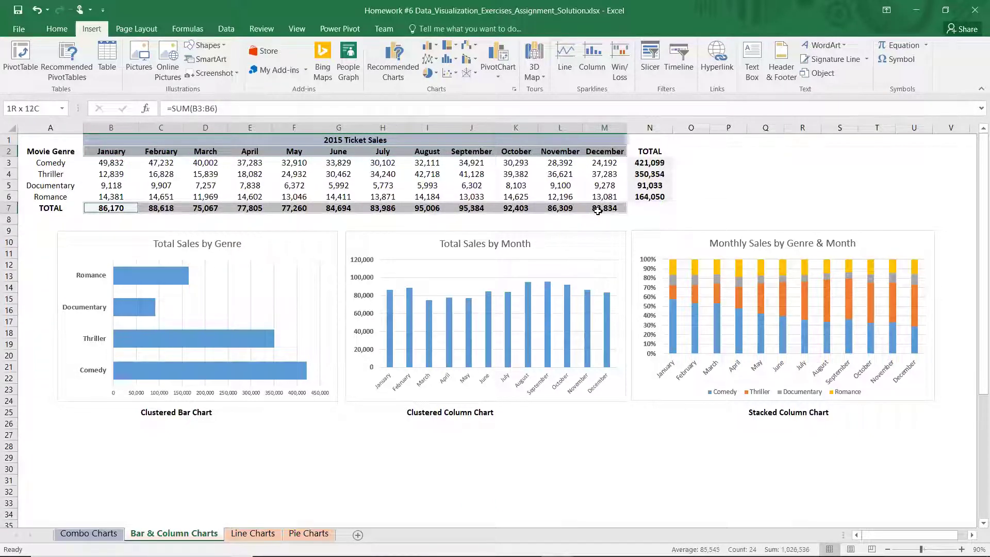
click(392, 52)
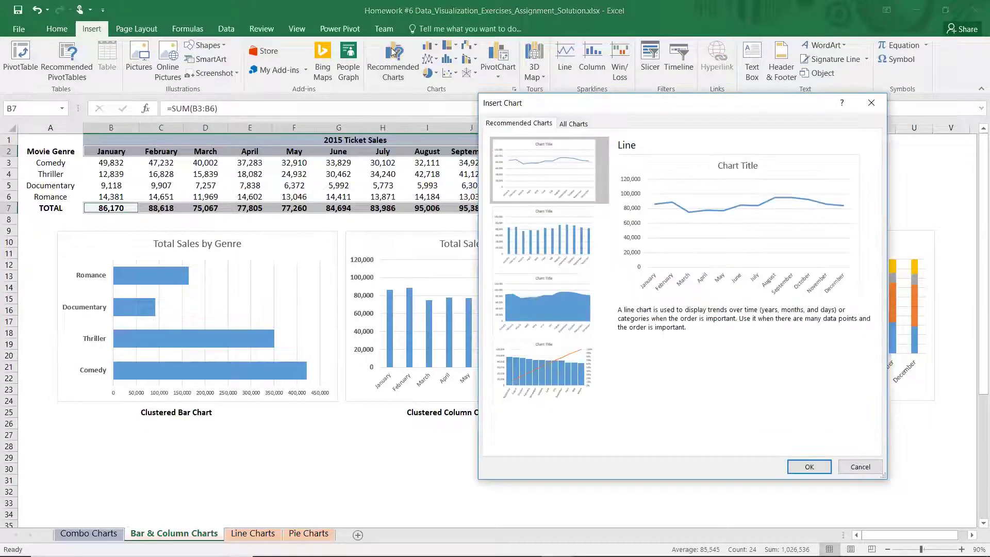
click(557, 262)
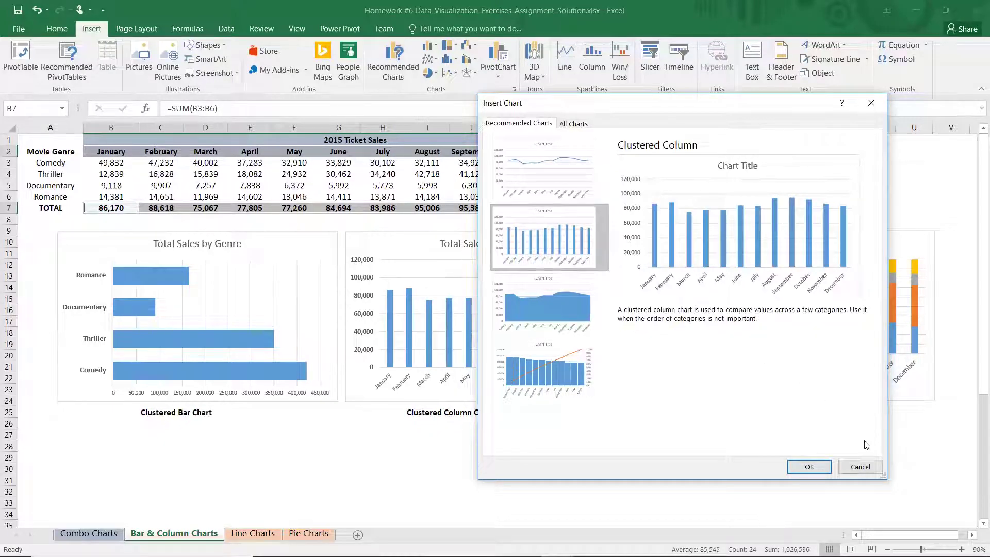
click(871, 467)
Step: Insert a Clustered Column chart from the month headers B2:M2 and monthly totals B7:M7, and place it below the Total Sales by Month chart
click(128, 152)
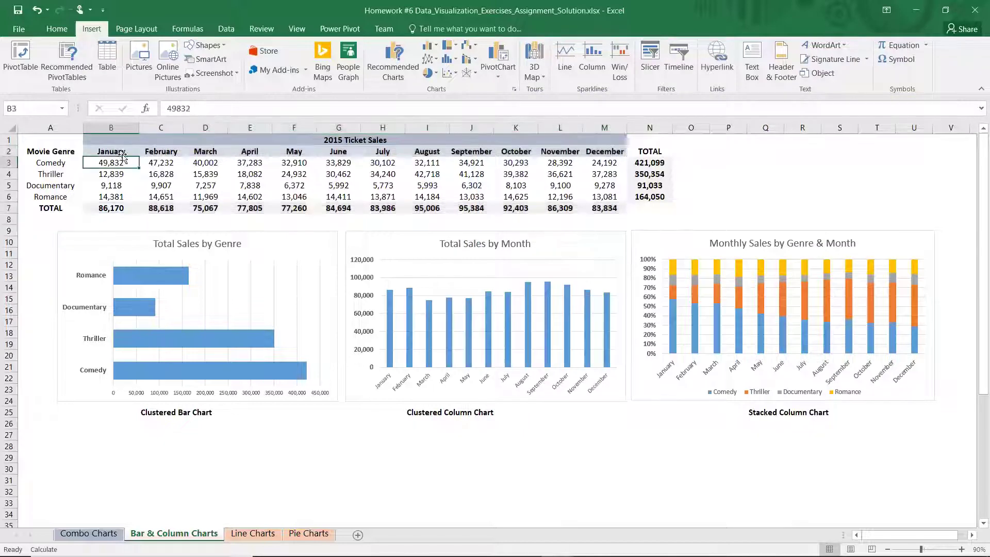
drag(131, 154, 607, 150)
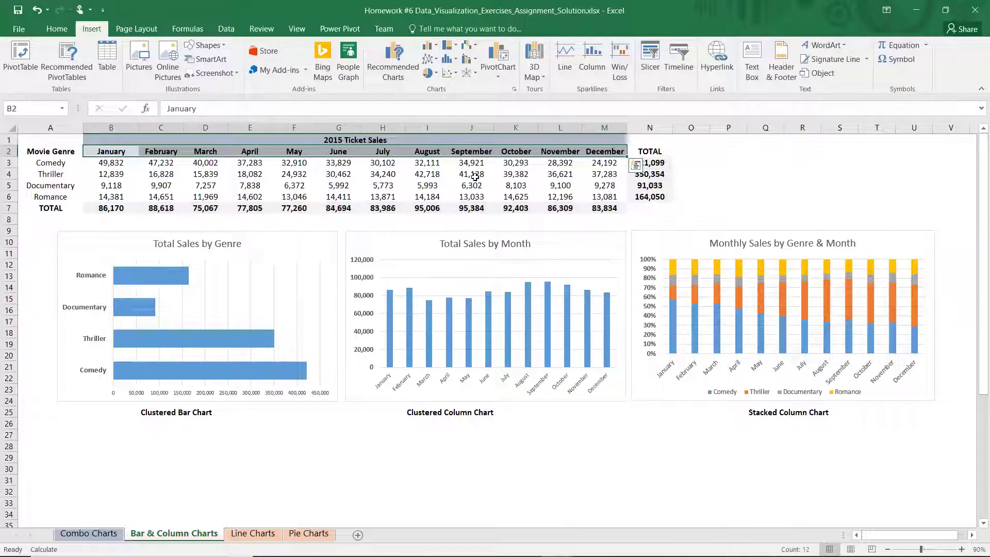
drag(117, 210, 614, 209)
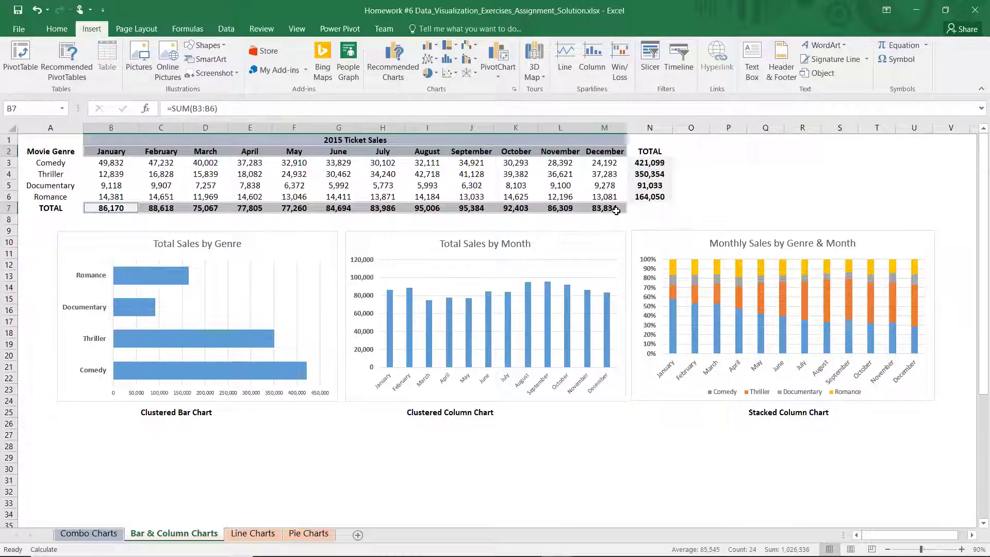
click(404, 50)
click(547, 246)
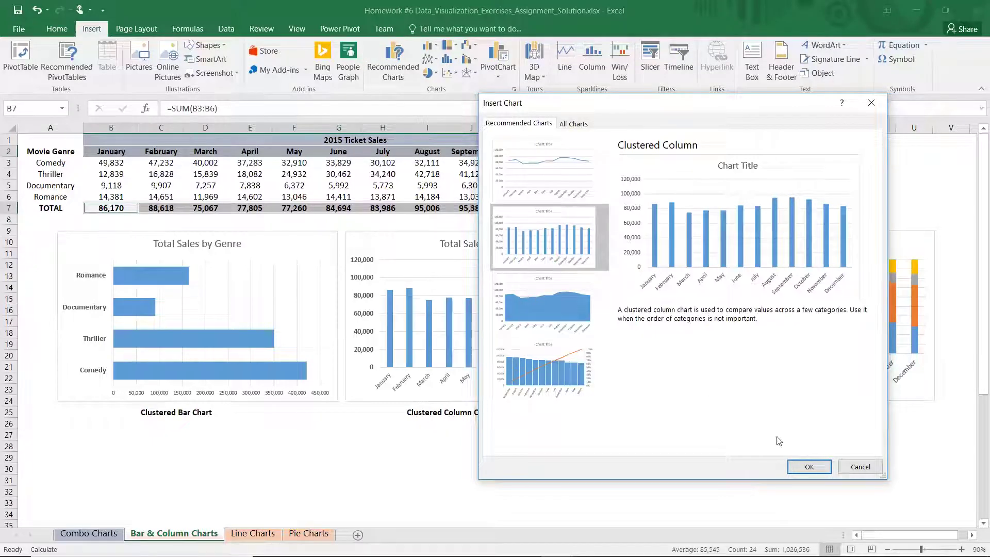
click(821, 466)
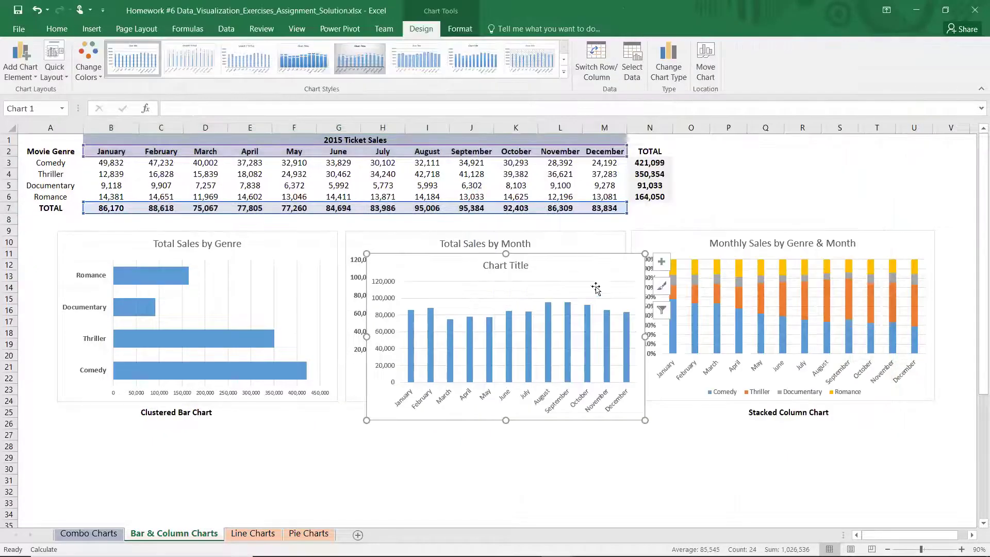
drag(578, 255, 565, 406)
Step: Title the new clustered column chart "Total Sales by Month"
scroll(706, 485, down, 2)
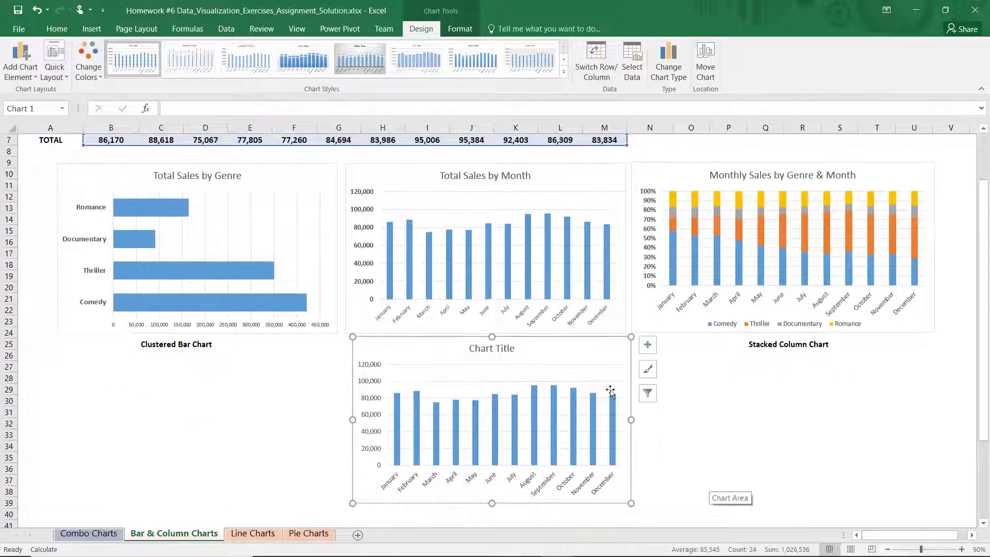
click(475, 347)
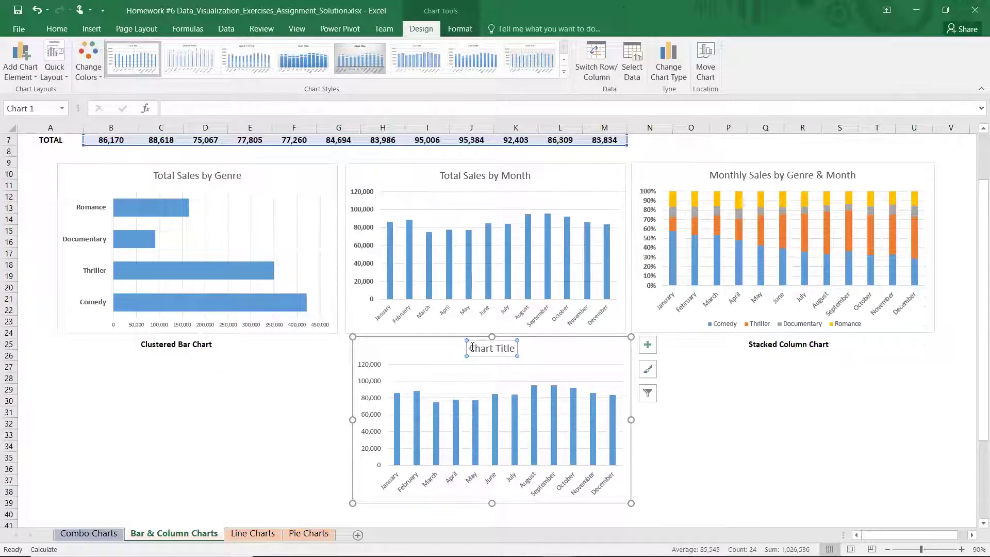
triple_click(472, 347)
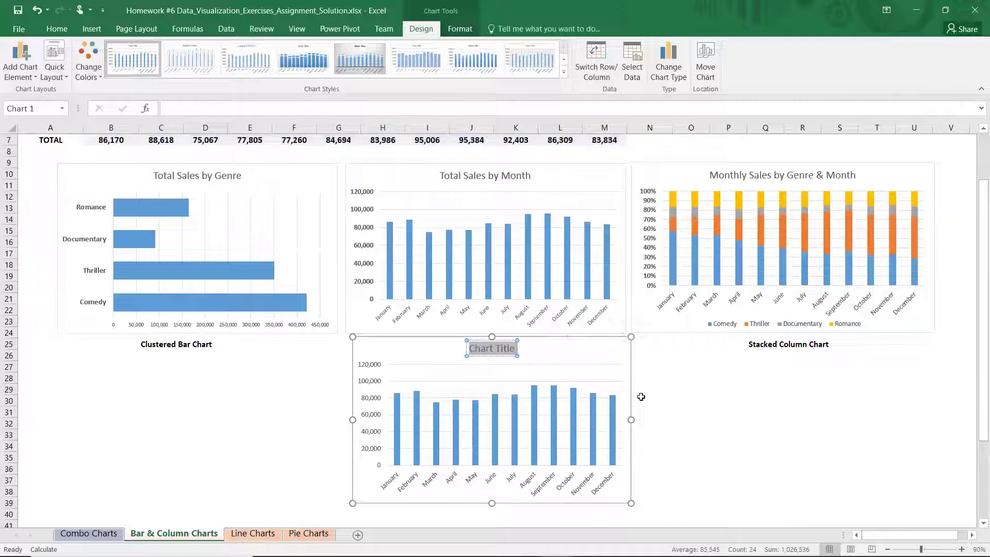
text(Total Sa)
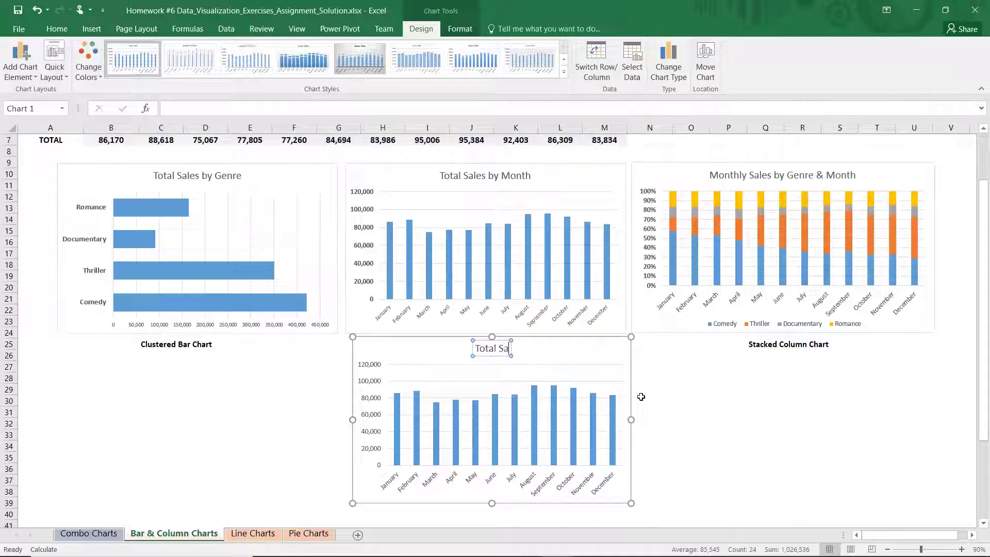
text(e)
key(BackSpace)
text(les)
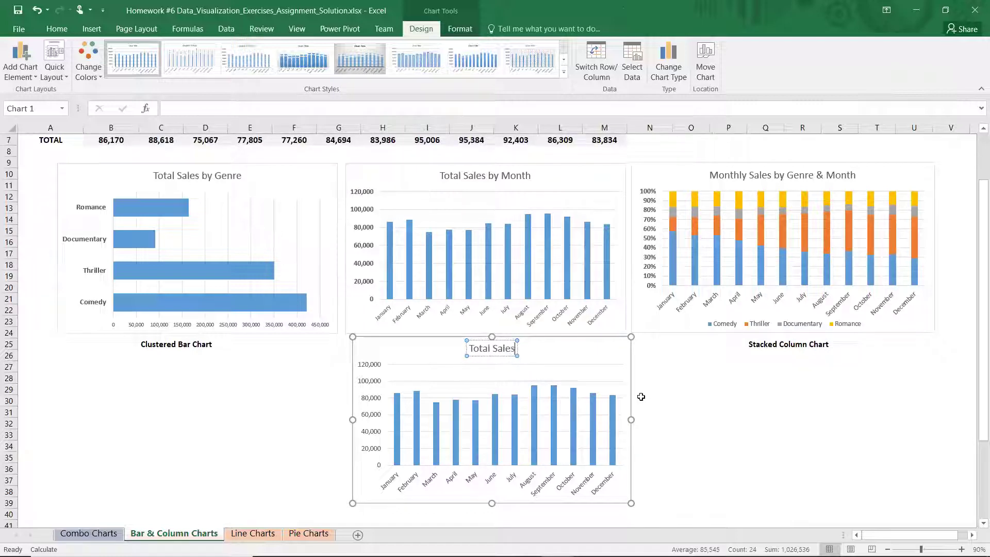
text( by)
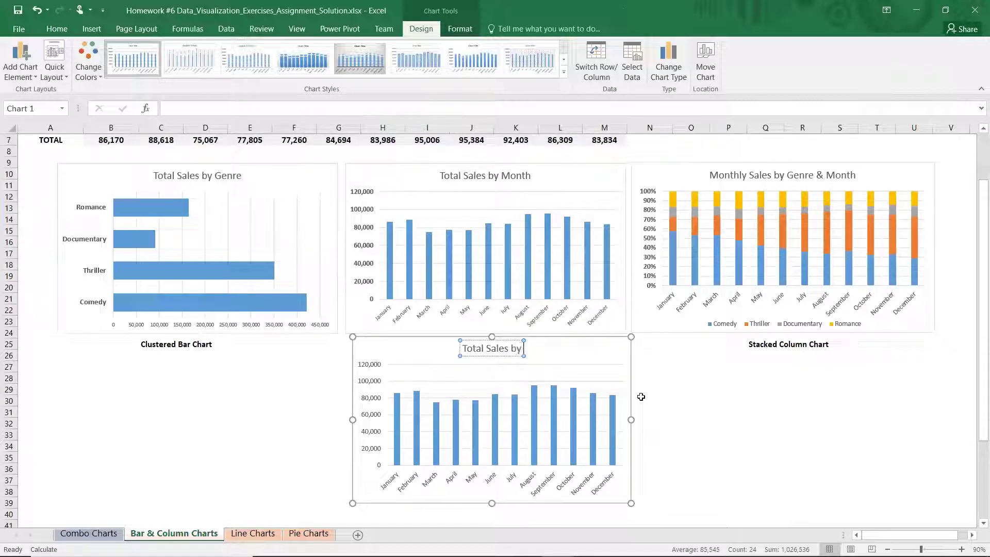
text( Month)
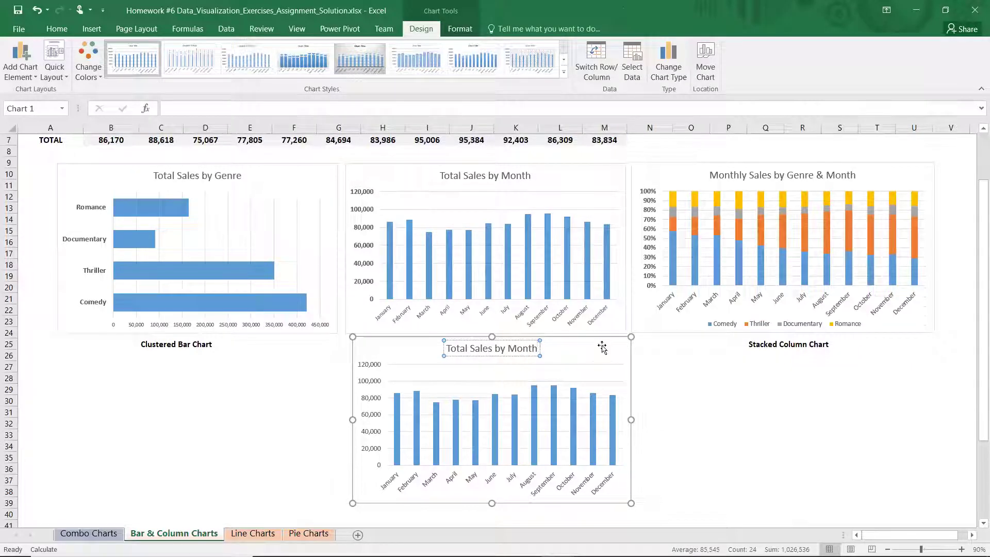
click(652, 401)
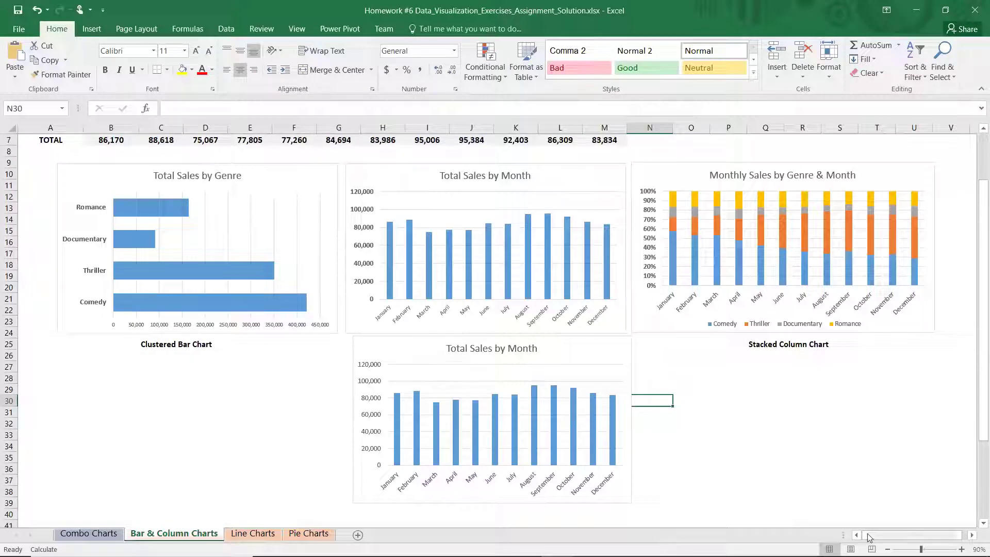
Step: Inspect the source data ranges of the Comedy, Thriller, Documentary and Romance series in the Monthly Sales by Genre & Month stacked column chart
drag(869, 536, 875, 537)
mouse_move(719, 259)
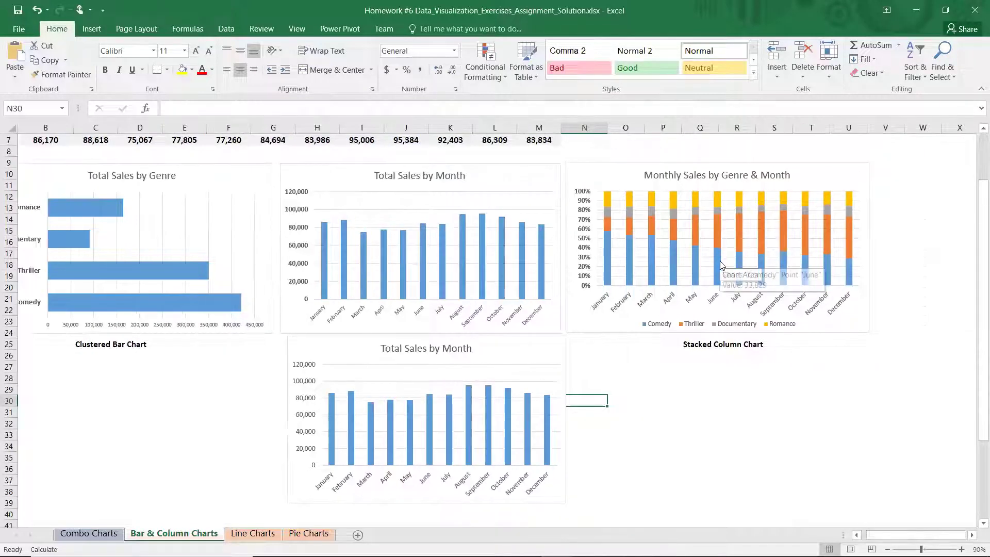
scroll(719, 254, up, 1)
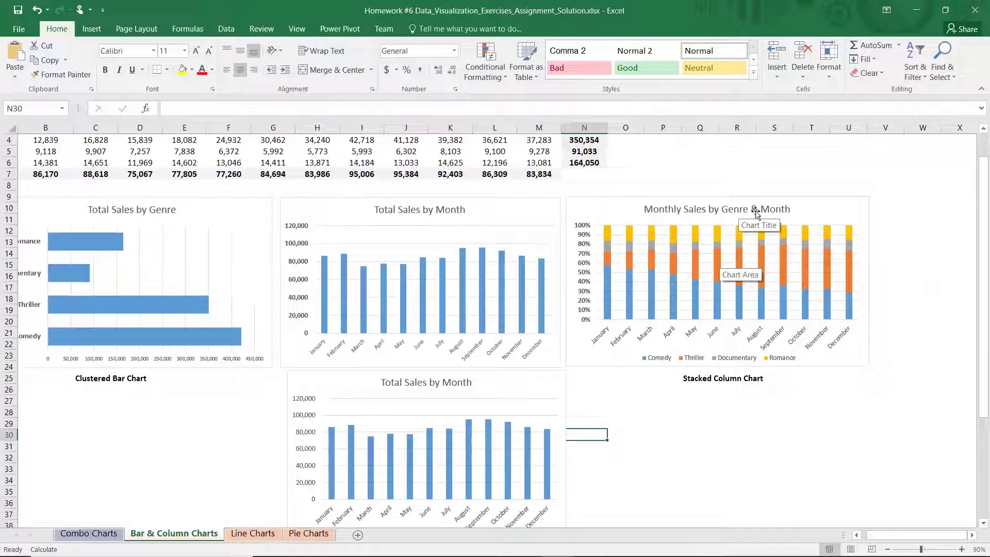
scroll(773, 425, up, 1)
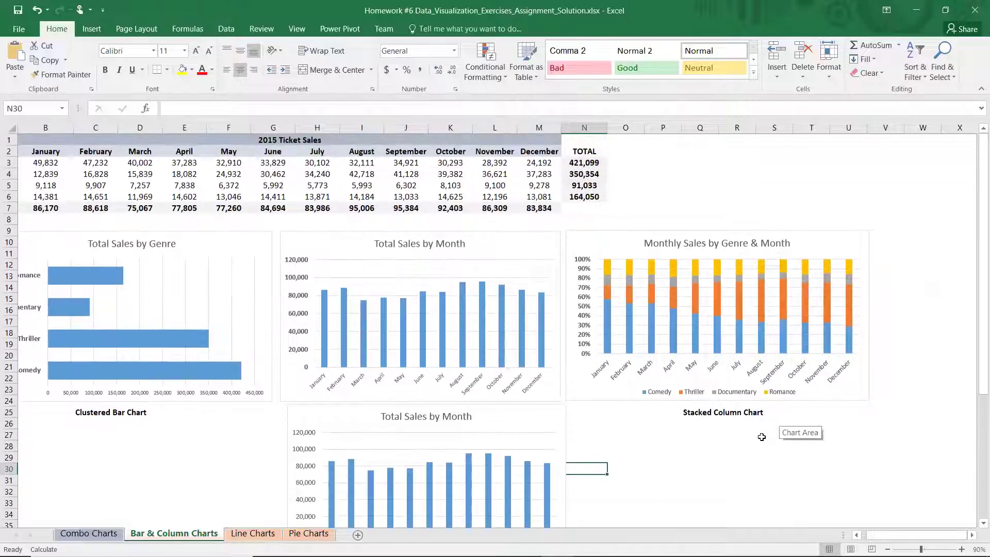
click(859, 537)
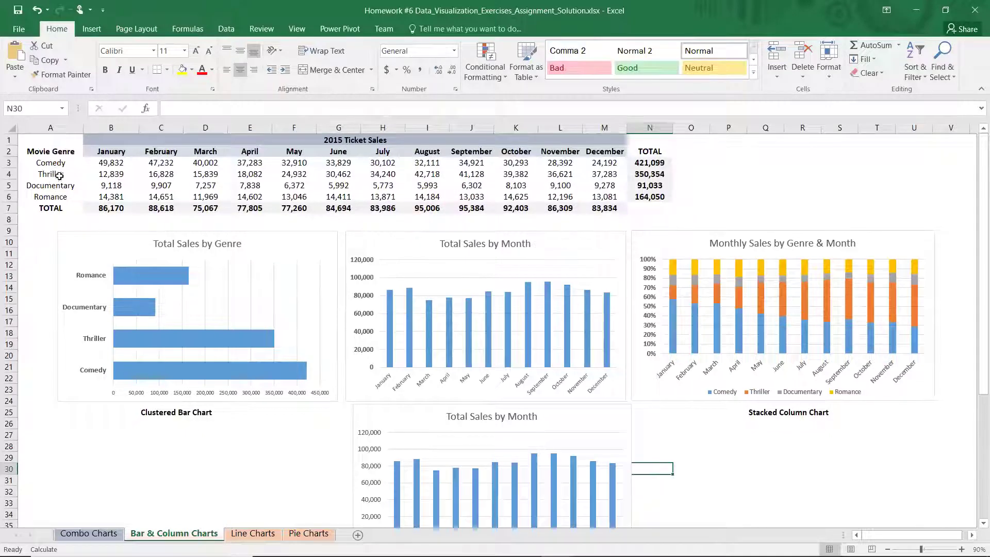
click(722, 266)
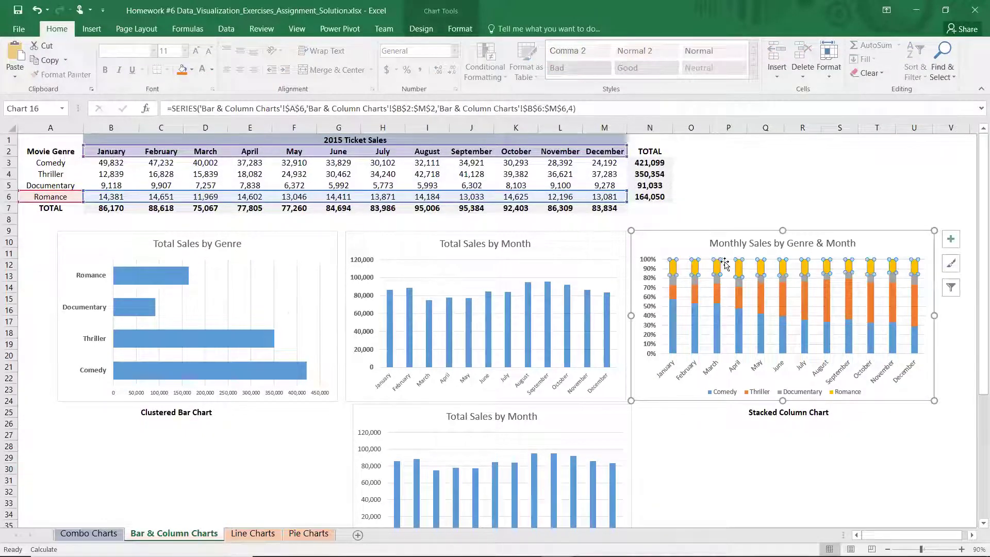
click(721, 357)
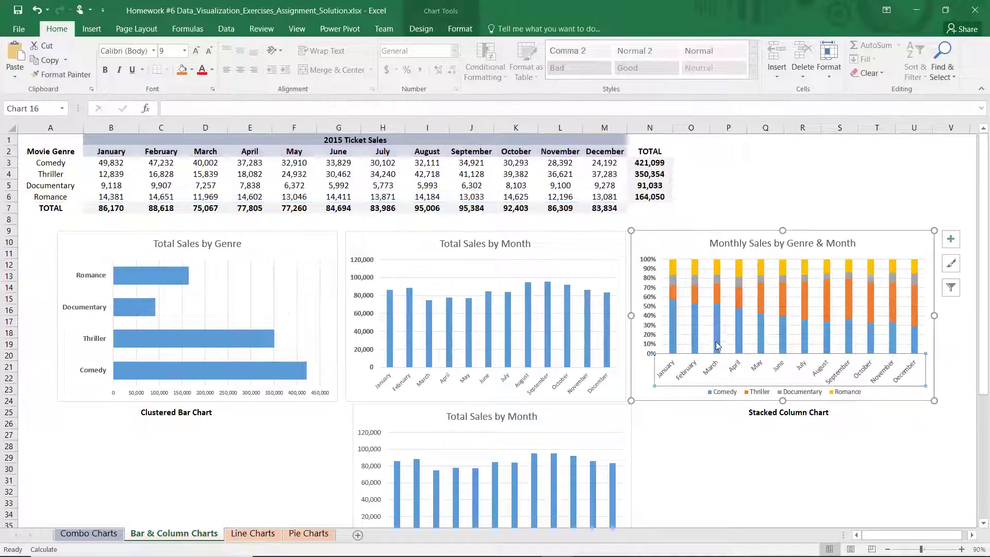
click(716, 331)
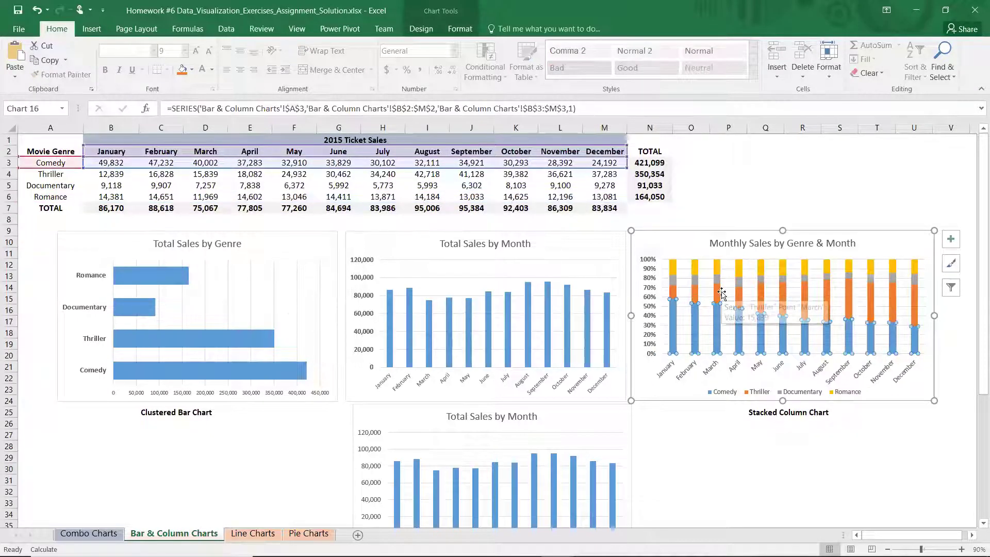
click(718, 300)
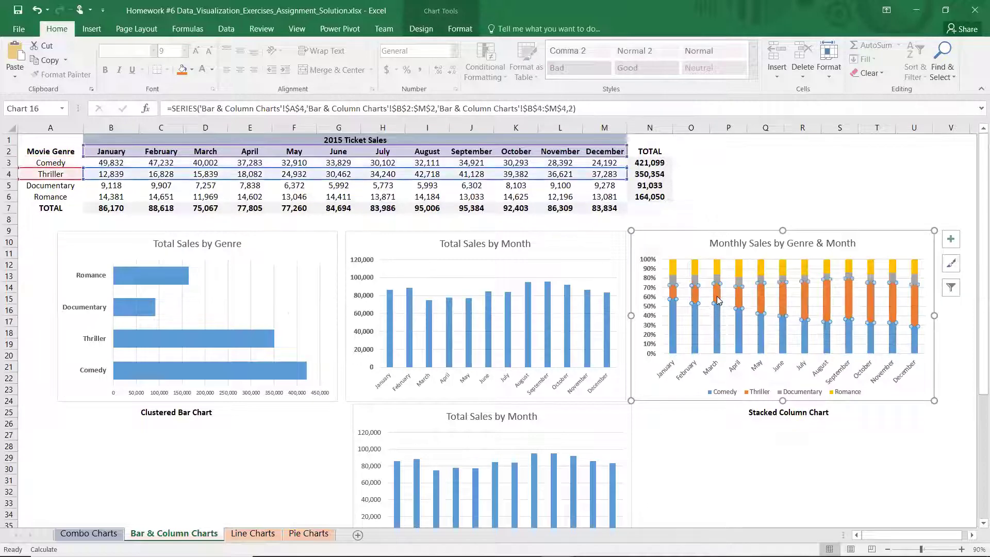
click(720, 278)
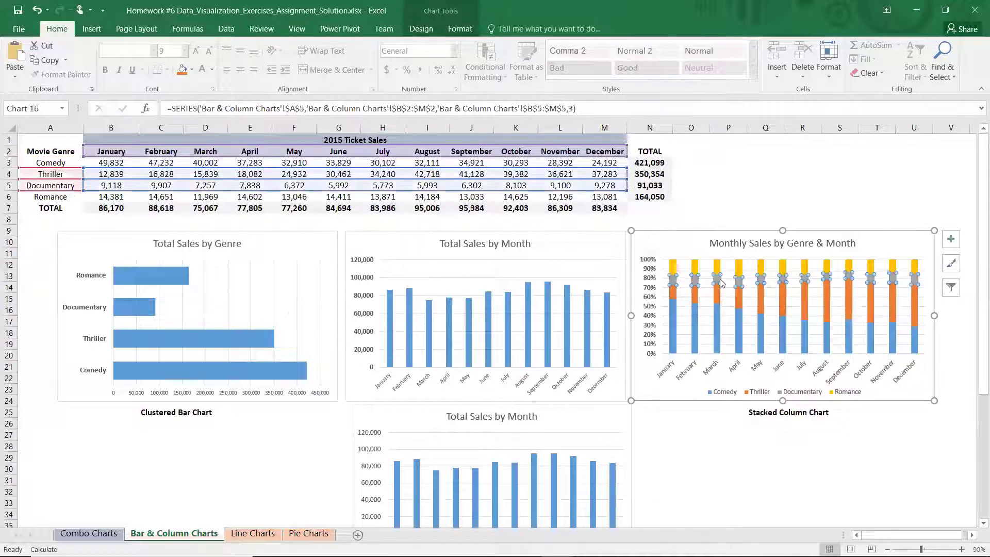
click(721, 271)
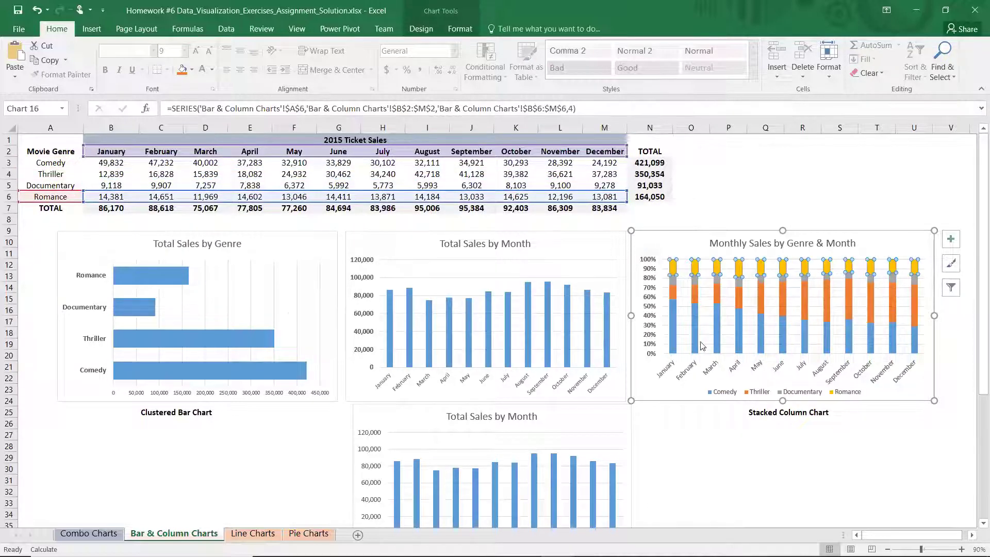
click(709, 493)
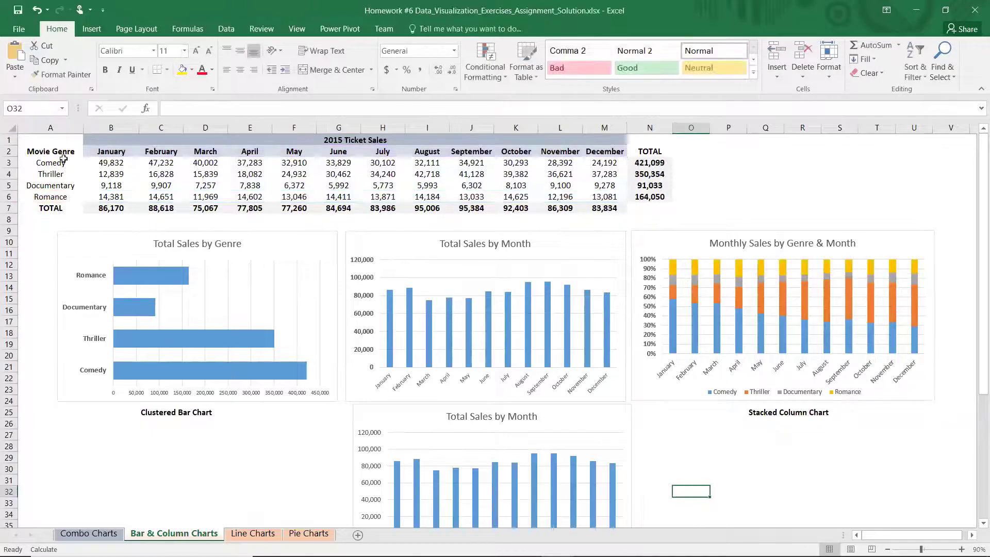
Step: Select the genre-by-month sales data A2:M6, view its recommended charts, and cancel the chart insertion
drag(104, 152, 604, 152)
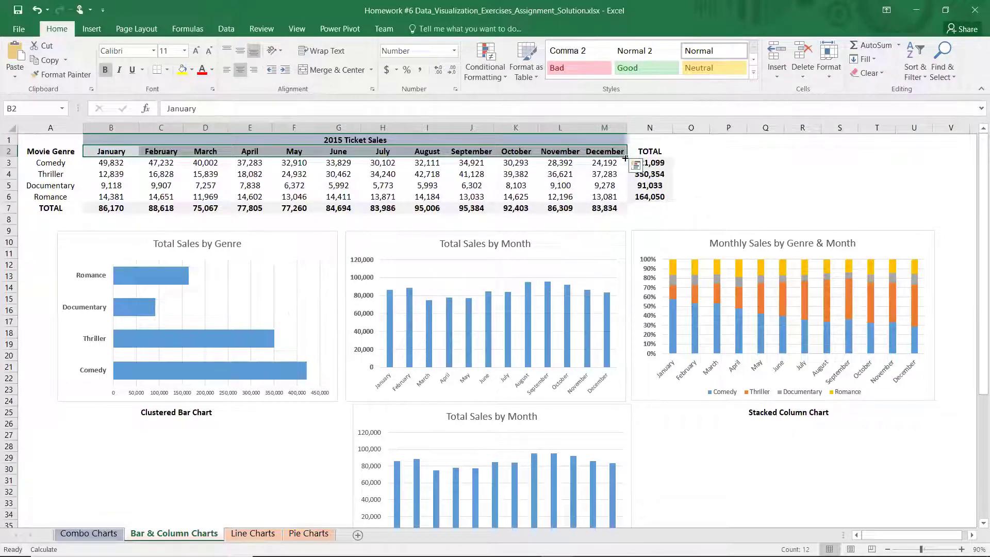
click(572, 186)
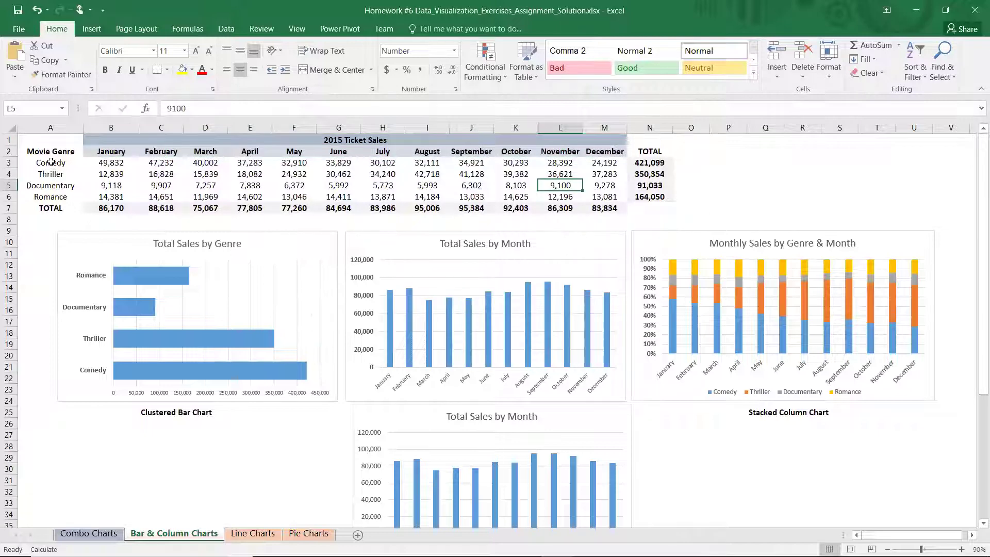
drag(53, 157, 599, 201)
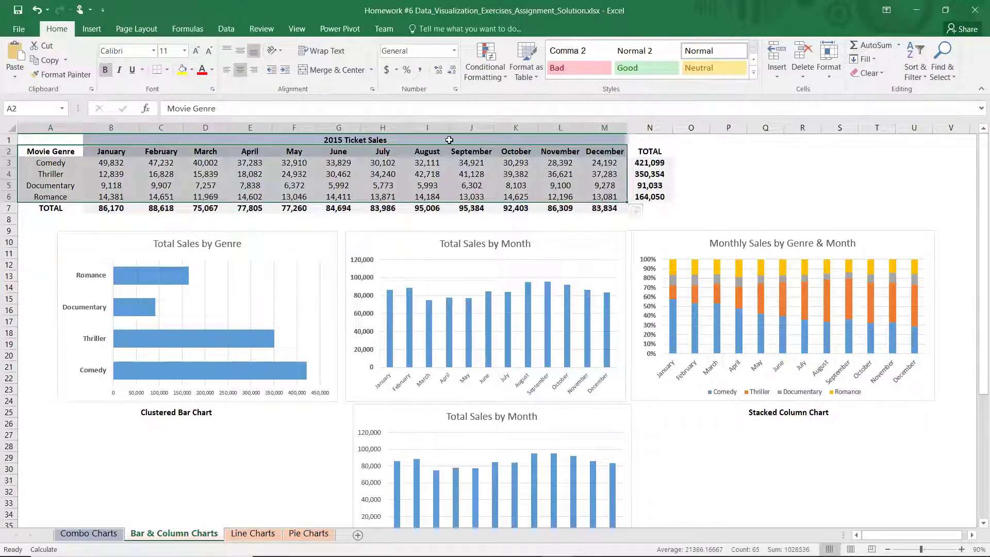
click(91, 29)
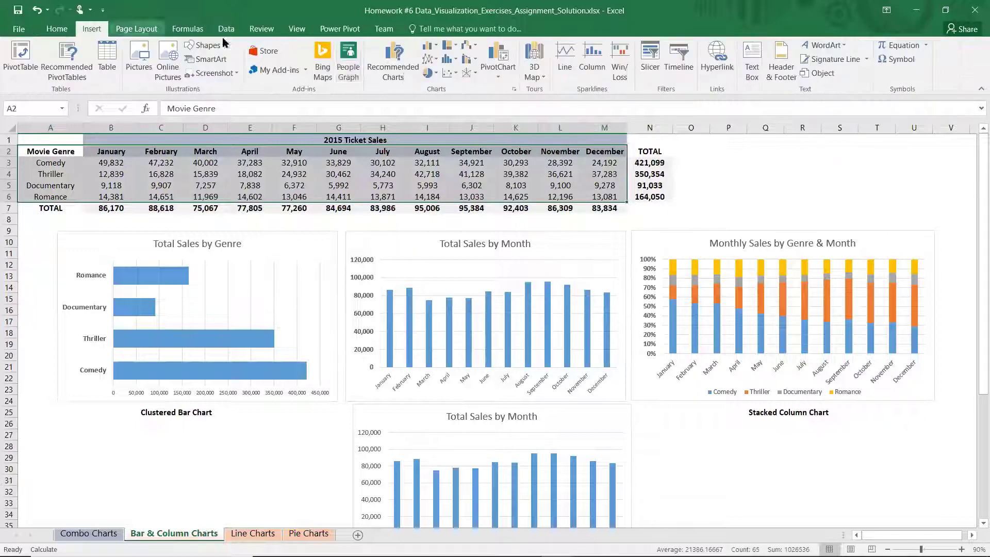
click(401, 68)
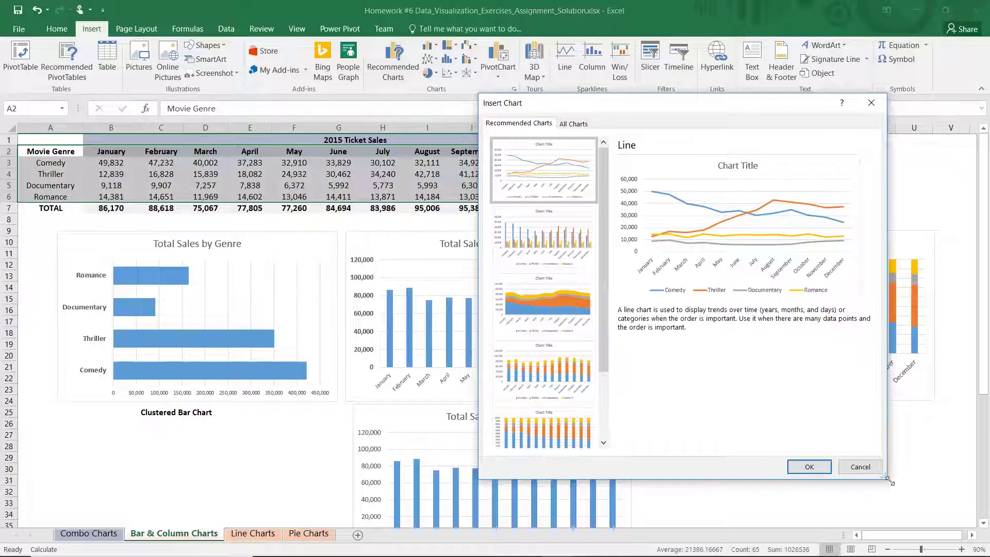
click(852, 467)
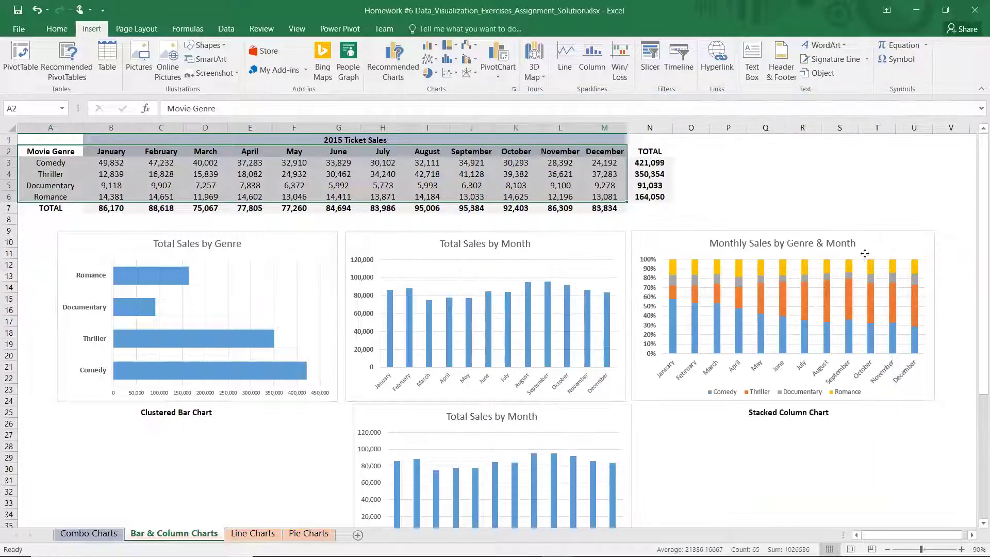
Step: Check the Monthly Sales by Genre & Month chart's source range, and preview the recommended 100% Stacked Column chart for A2:M6 without inserting it
click(867, 257)
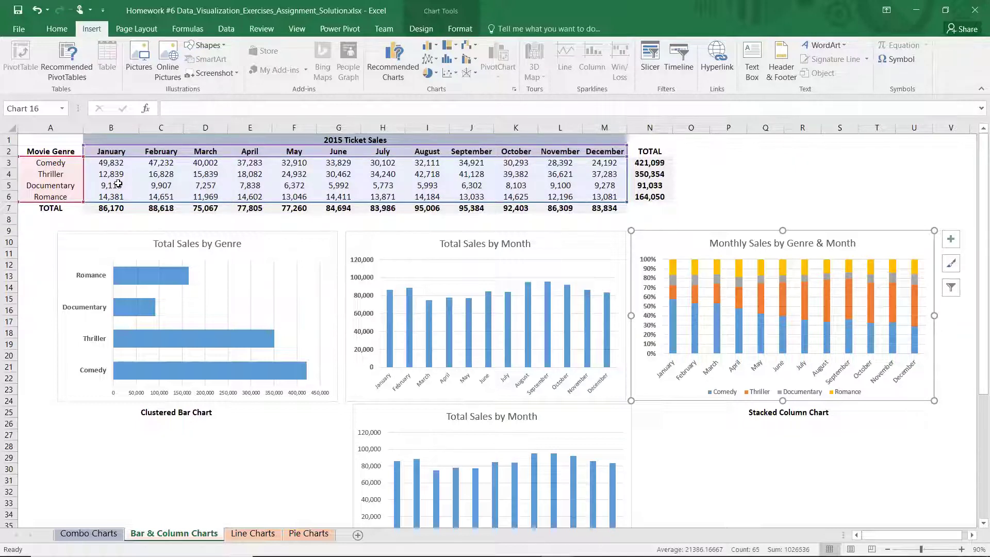
click(724, 446)
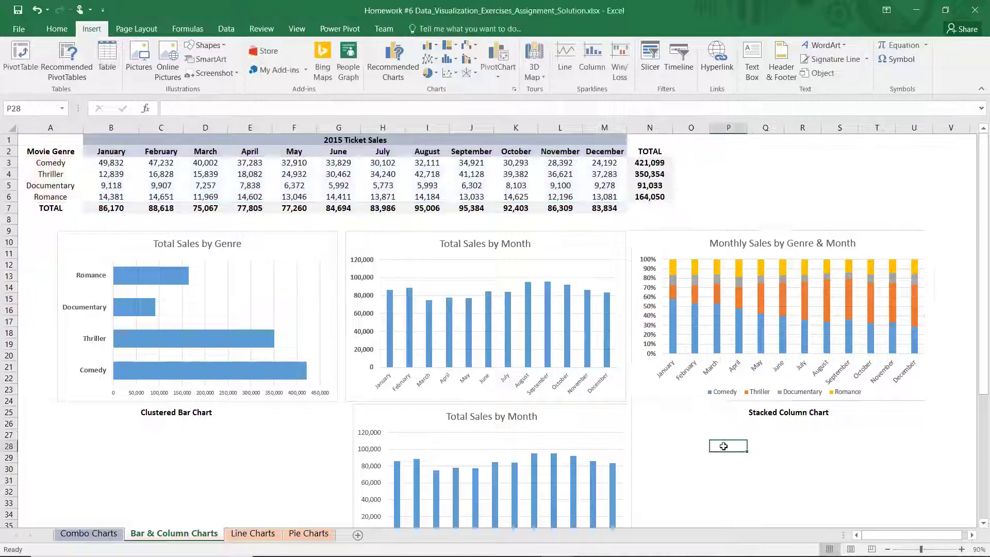
click(59, 151)
drag(169, 165, 602, 198)
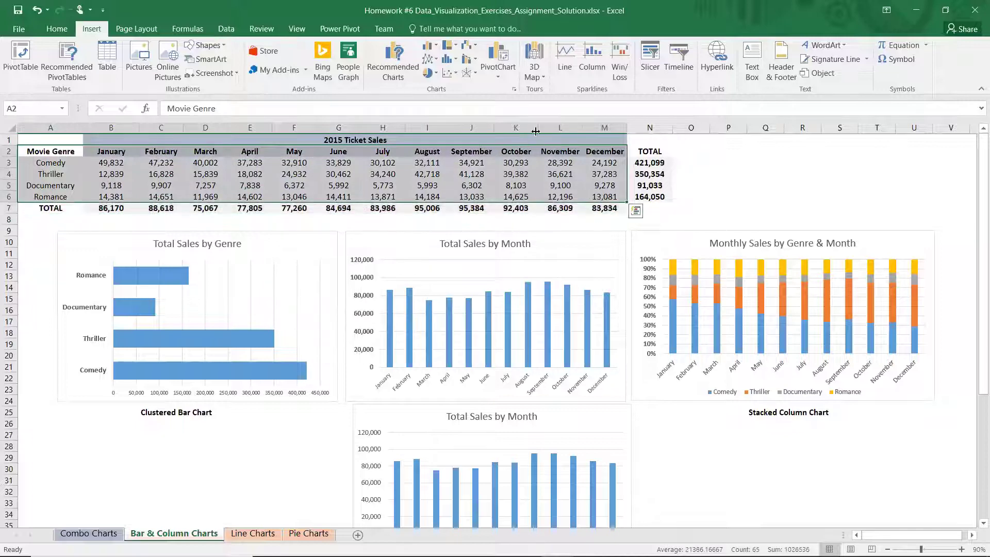
click(395, 52)
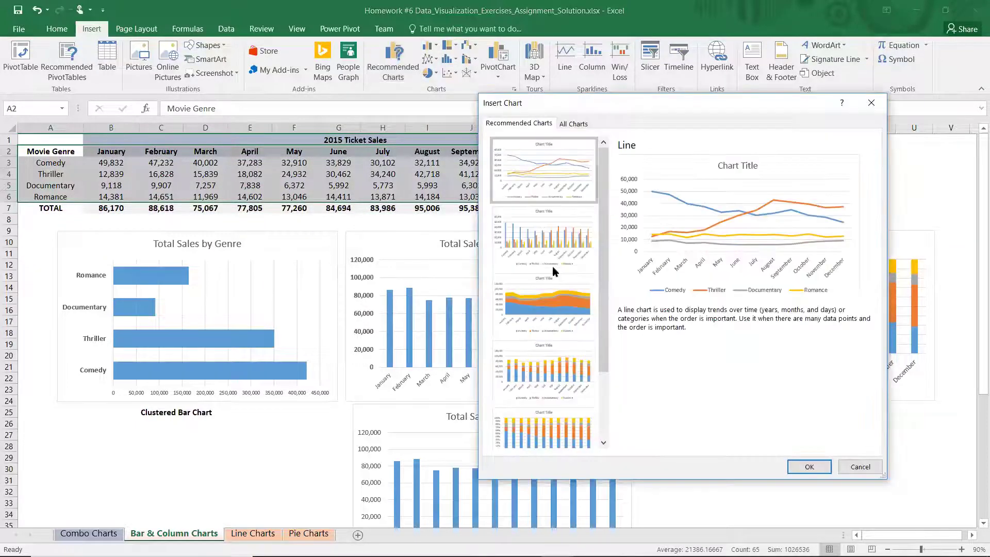
click(564, 435)
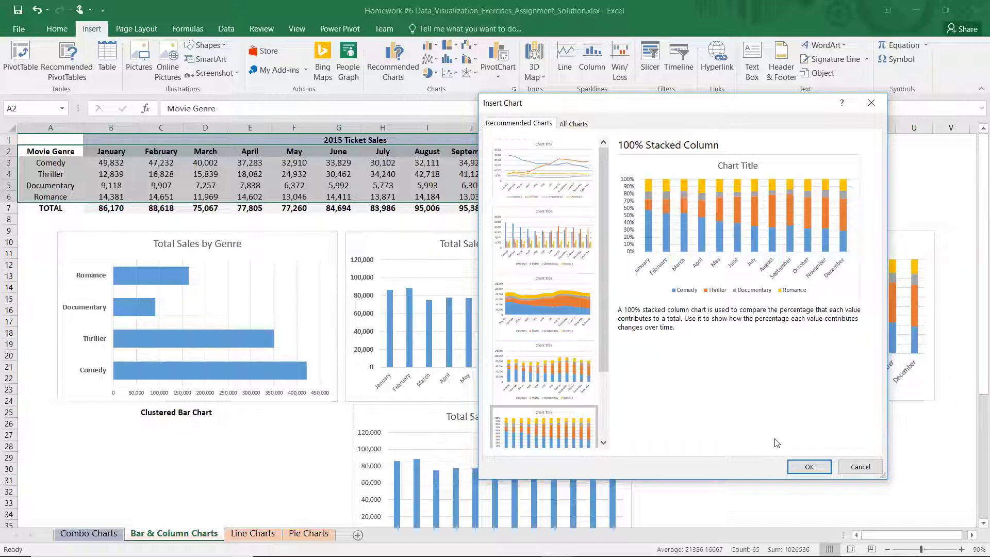
click(863, 467)
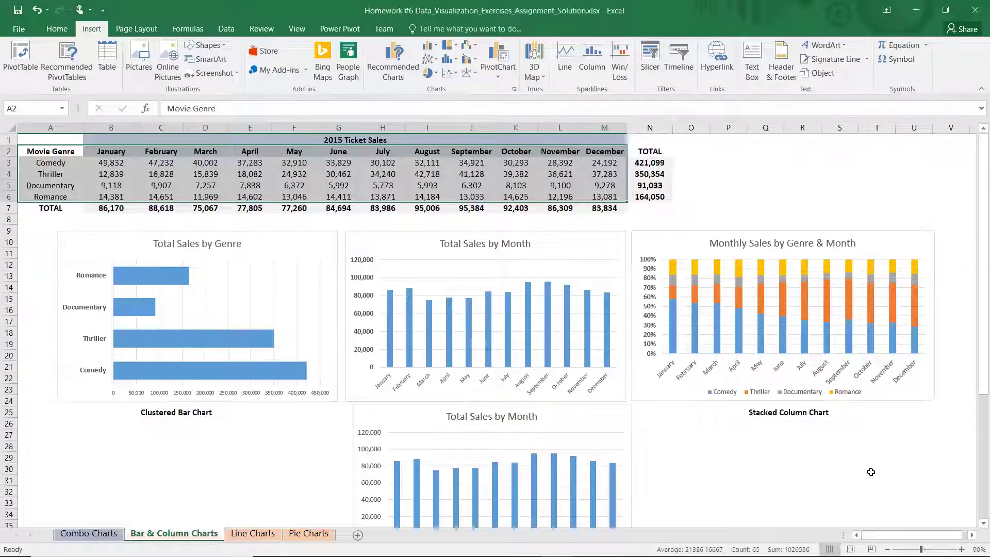
Step: Open the Line Charts sheet and inspect the source ranges of the Amazon and Google series in the Closing Prices chart
click(253, 534)
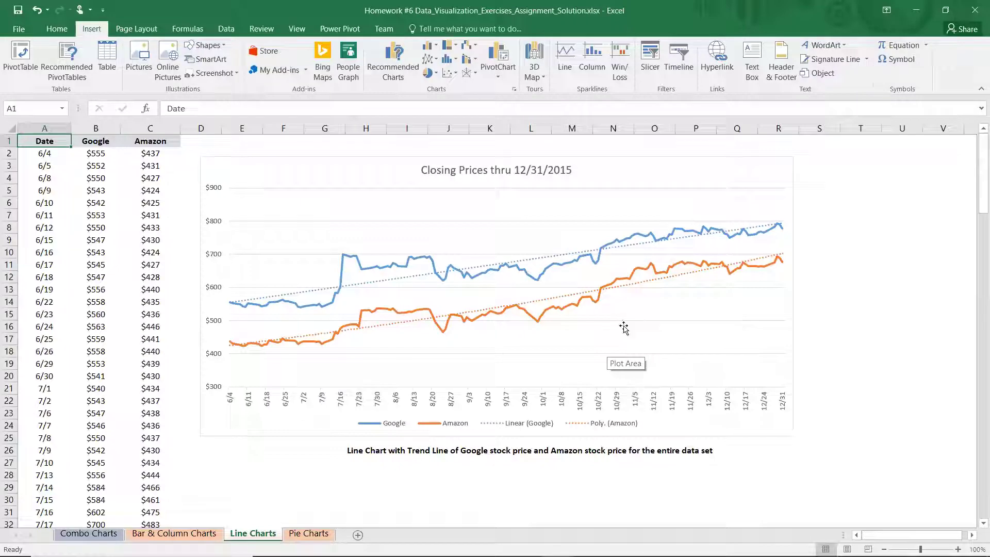
click(370, 311)
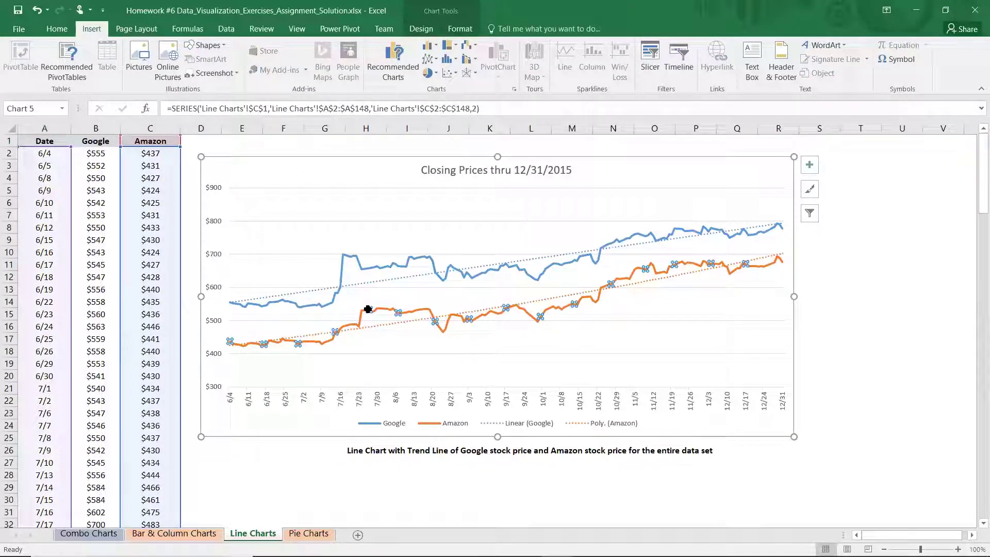
click(361, 266)
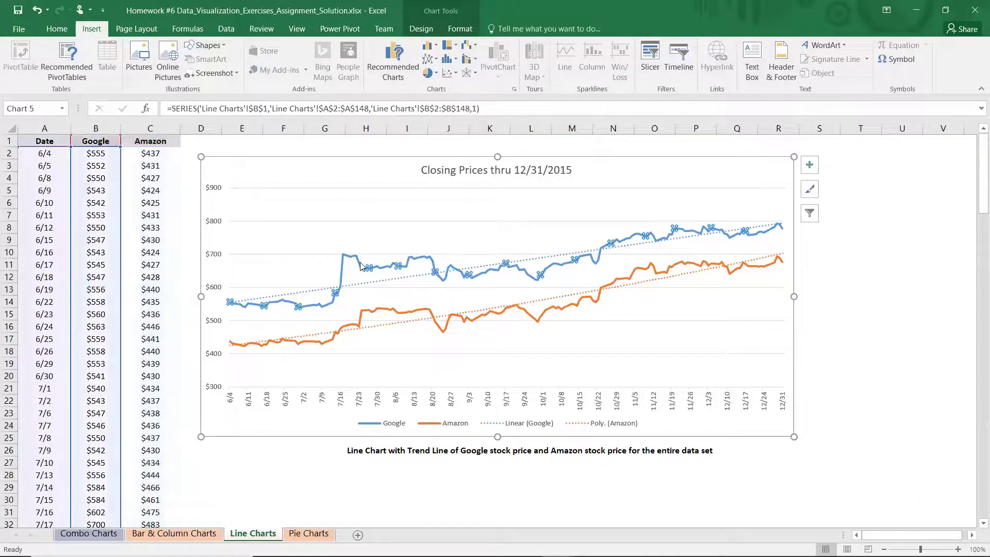
Step: Preview the recommended Line chart for the dates and Google prices in A1:B148, and cancel the chart insertion
click(44, 142)
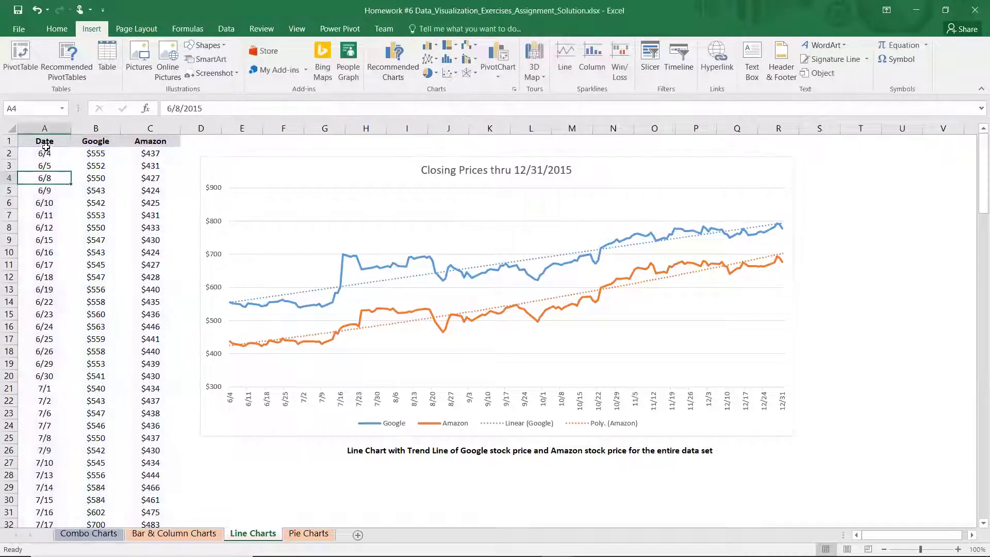
drag(44, 142, 120, 509)
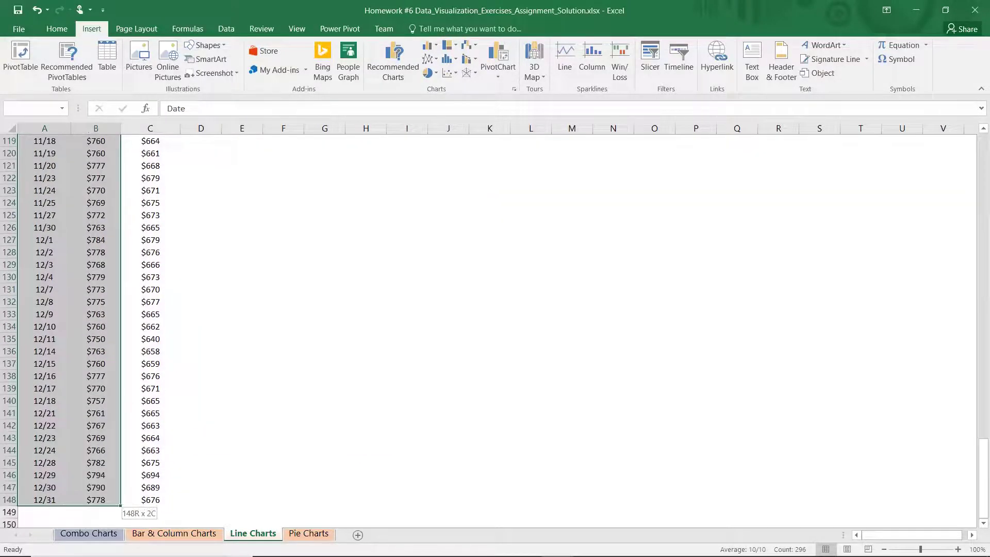
scroll(224, 450, up, 11)
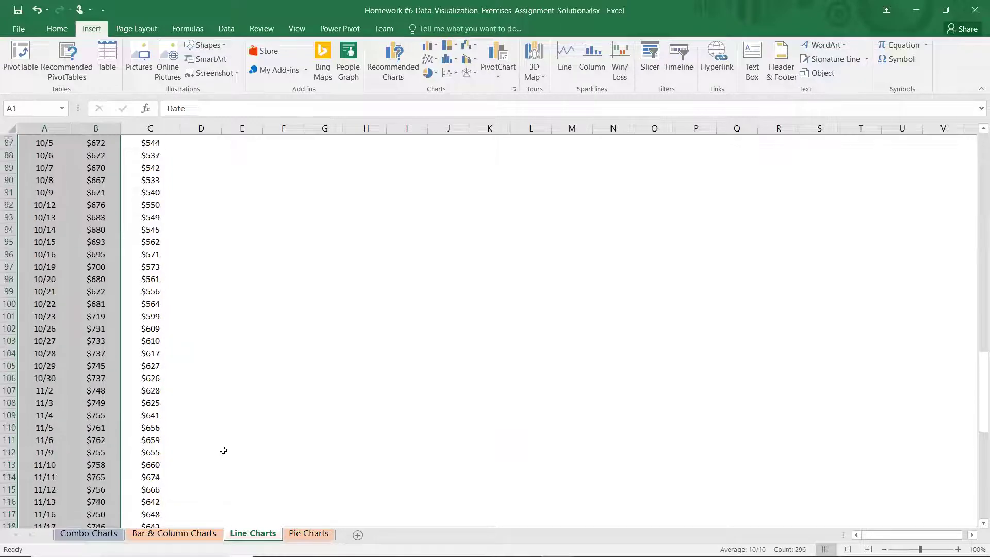
scroll(224, 451, up, 11)
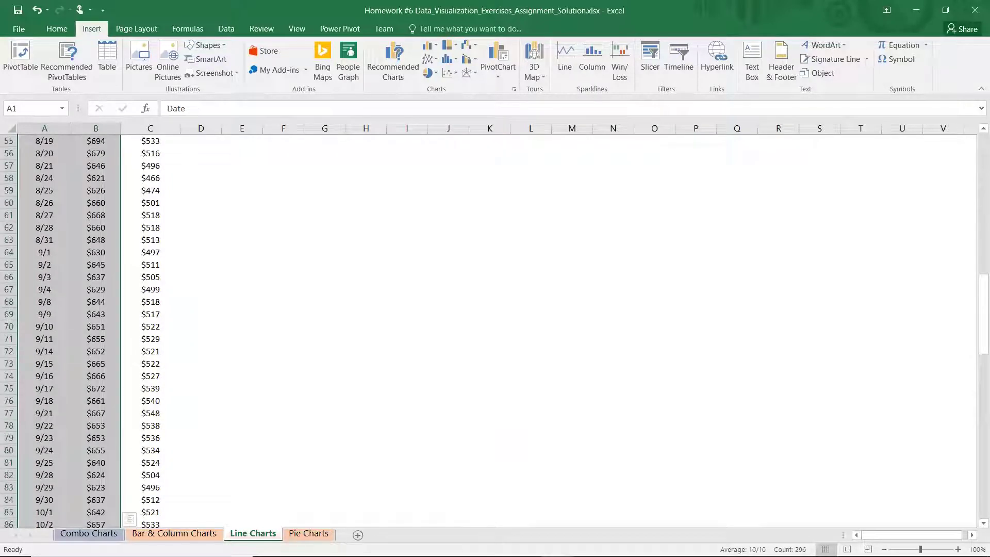
drag(984, 346, 962, 102)
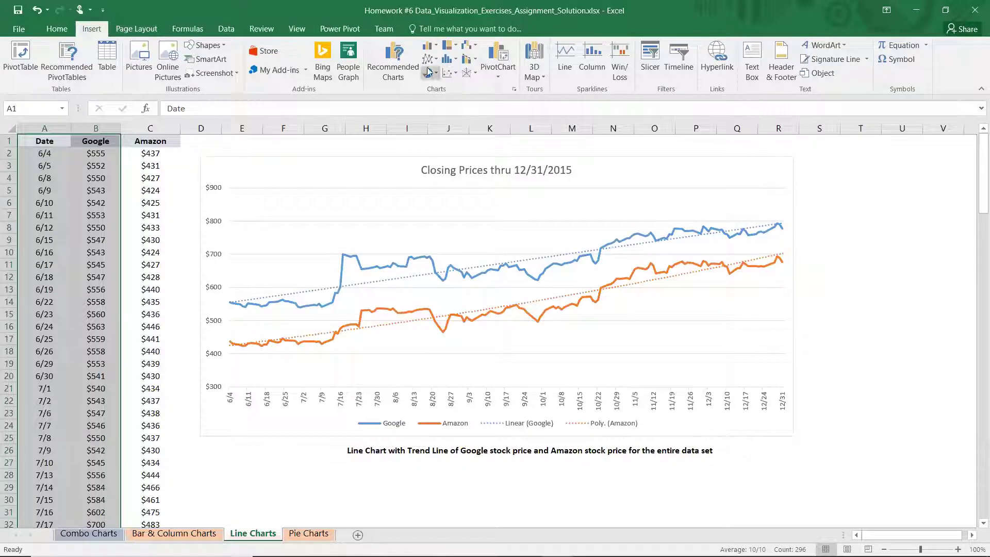
click(400, 64)
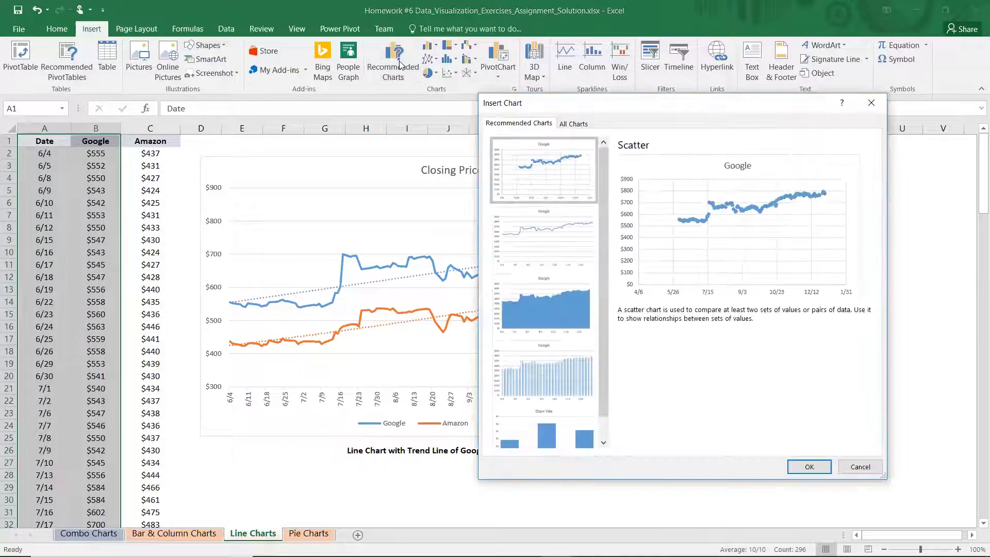
click(545, 256)
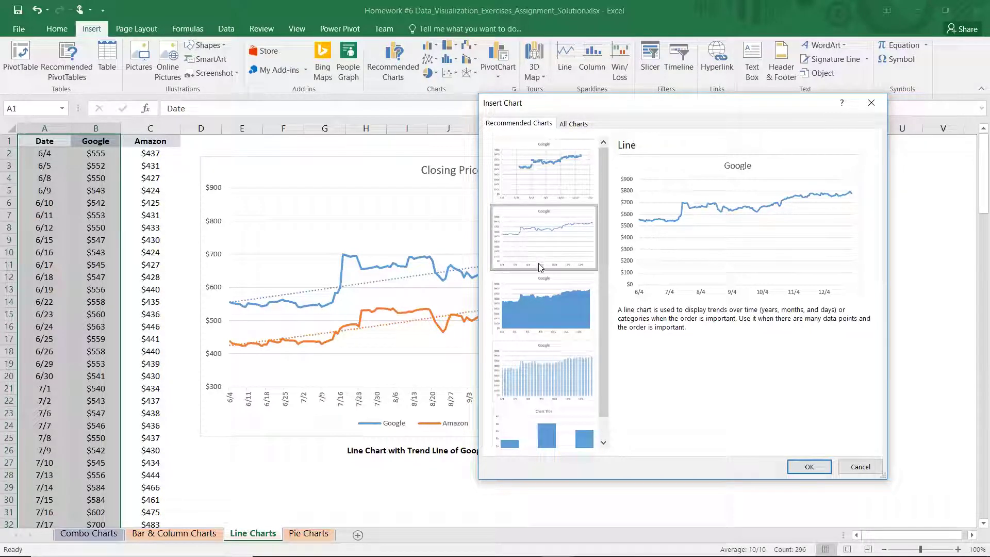
click(870, 467)
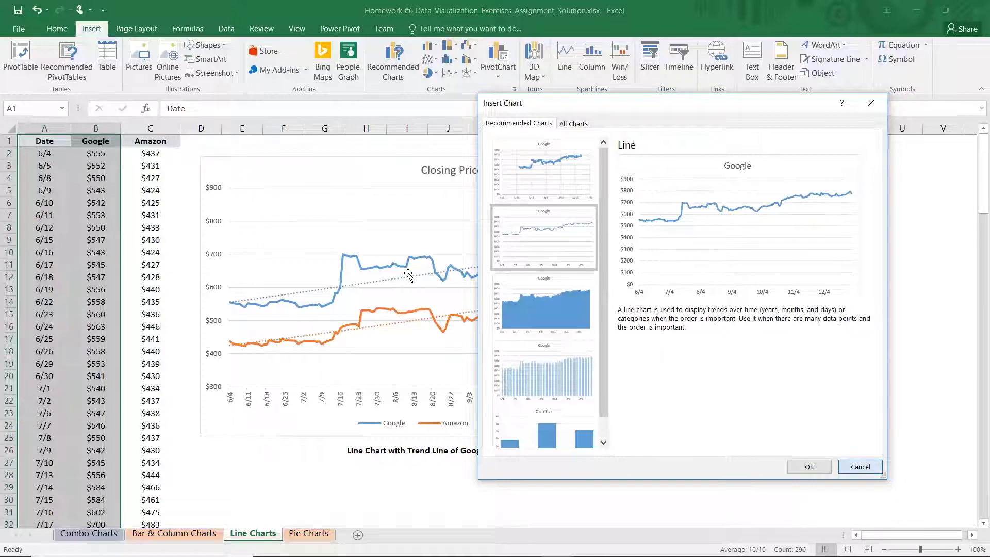
Step: Add the Amazon prices C1:C148 to the selection, preview the recommended two-series Line chart, and cancel the insertion
ctrl+click(143, 142)
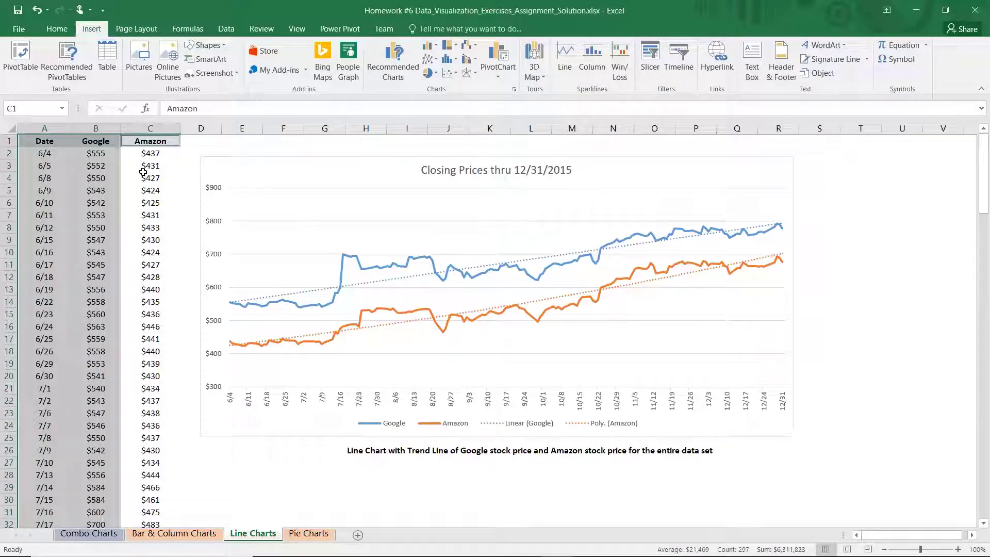
drag(147, 167, 144, 522)
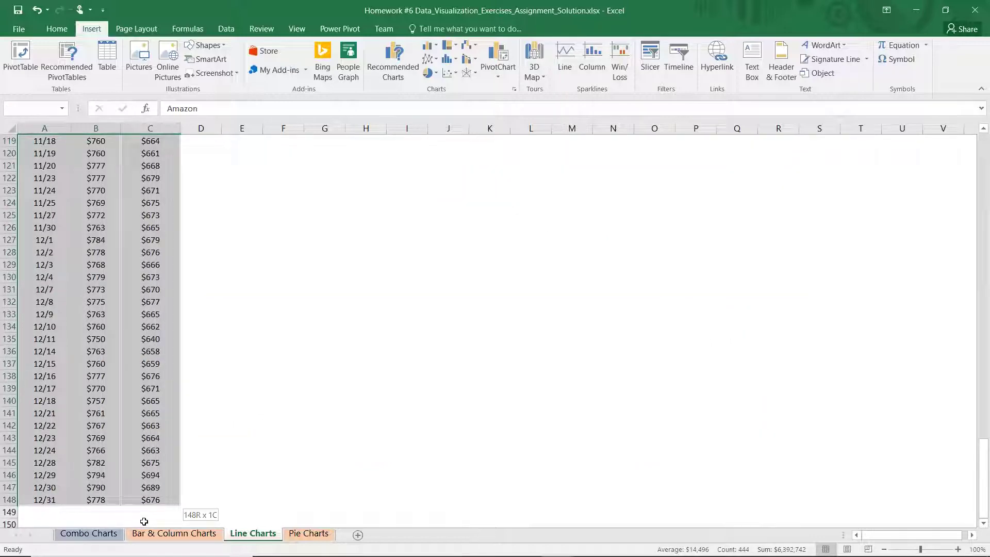
click(394, 57)
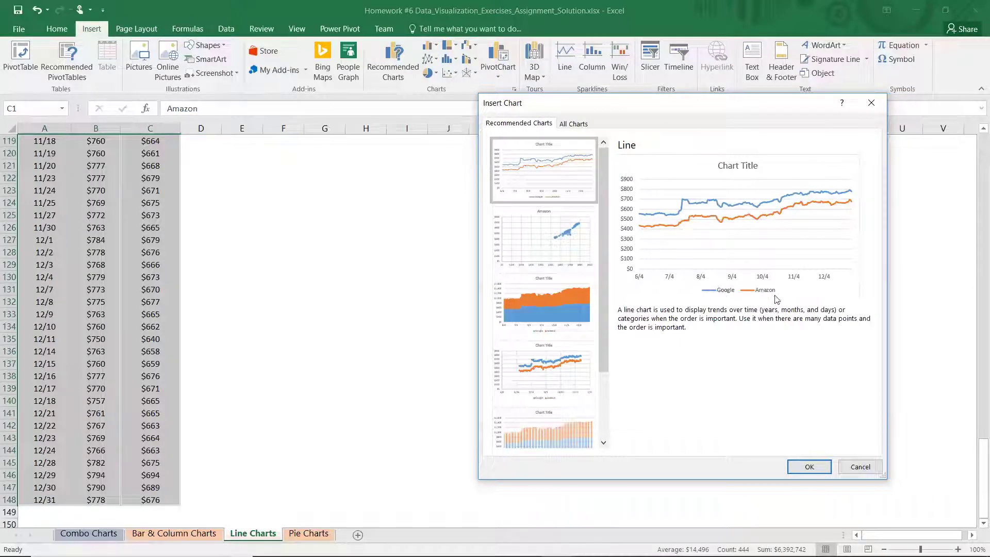
click(856, 468)
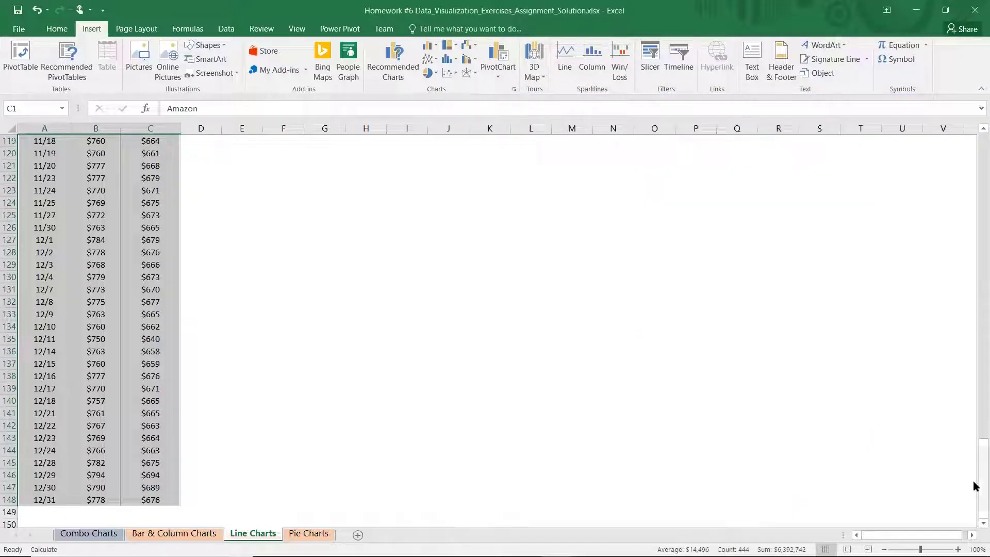
drag(974, 483, 976, 138)
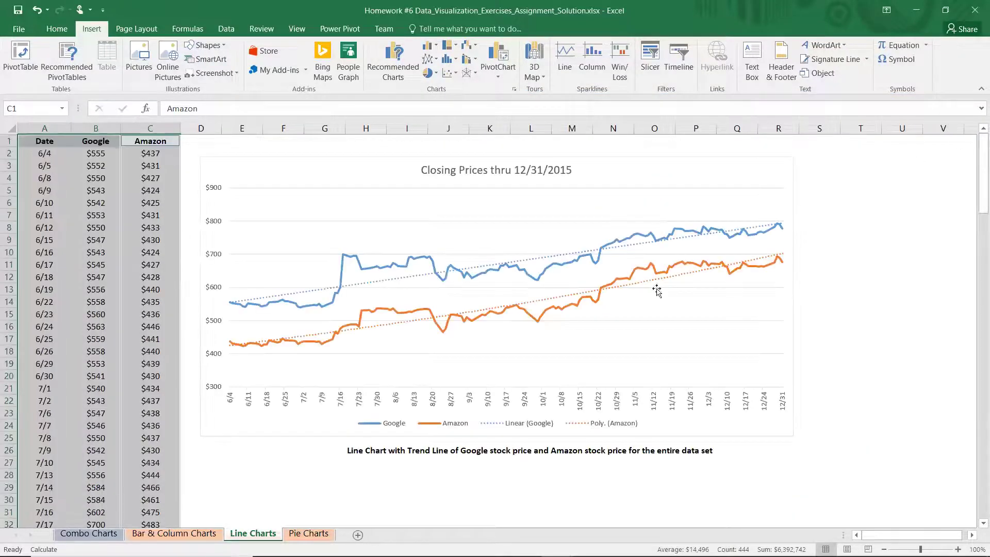
Step: Add a Linear trendline to the Amazon series in the Closing Prices thru 12/31/2015 chart
click(533, 317)
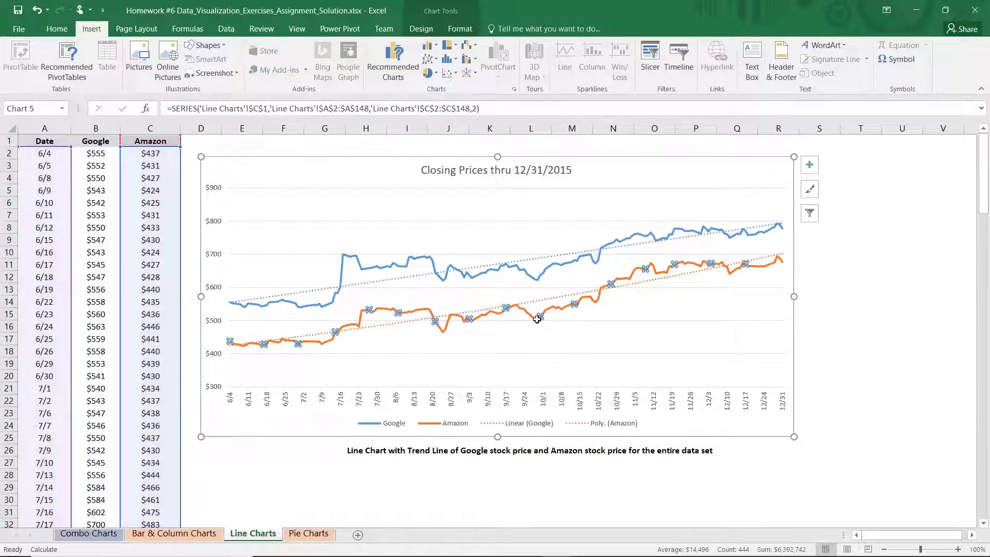
right_click(537, 319)
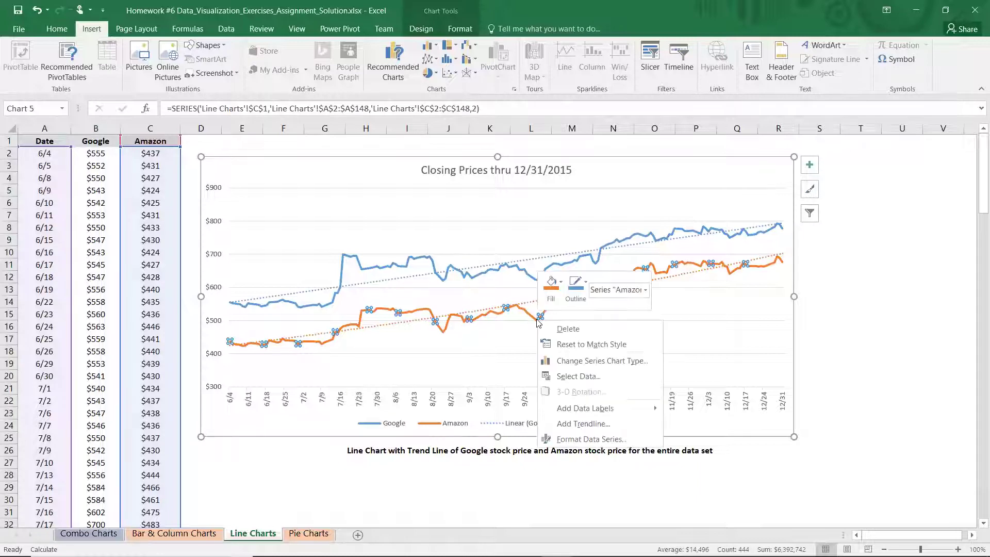
click(593, 426)
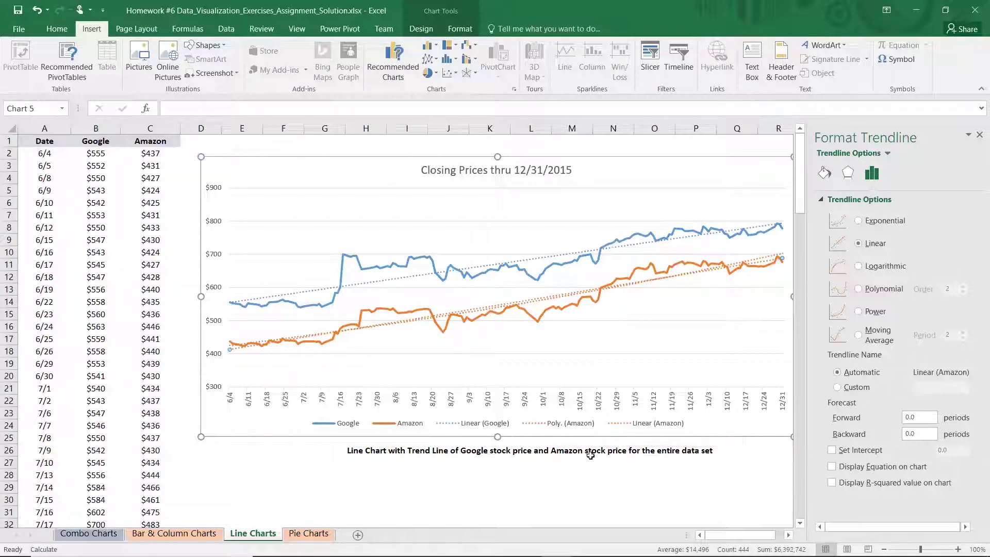
click(978, 136)
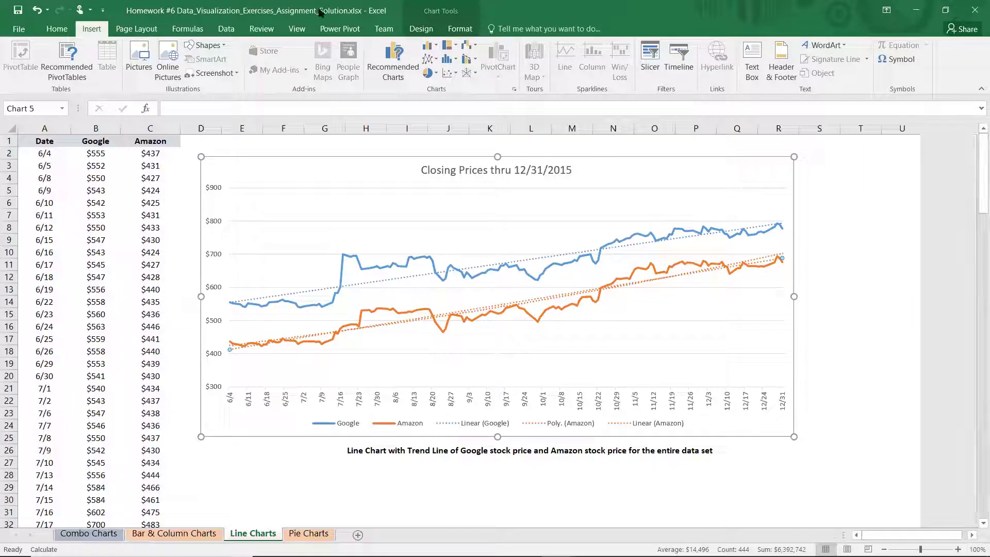
Step: Undo the trendline addition and select the Amazon series in the Closing Prices chart
click(45, 12)
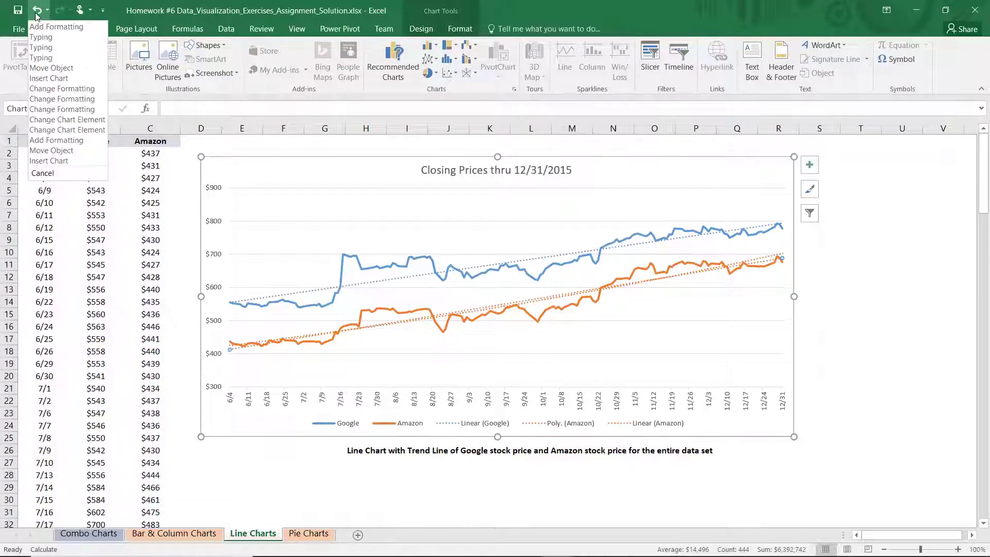
click(46, 26)
click(665, 267)
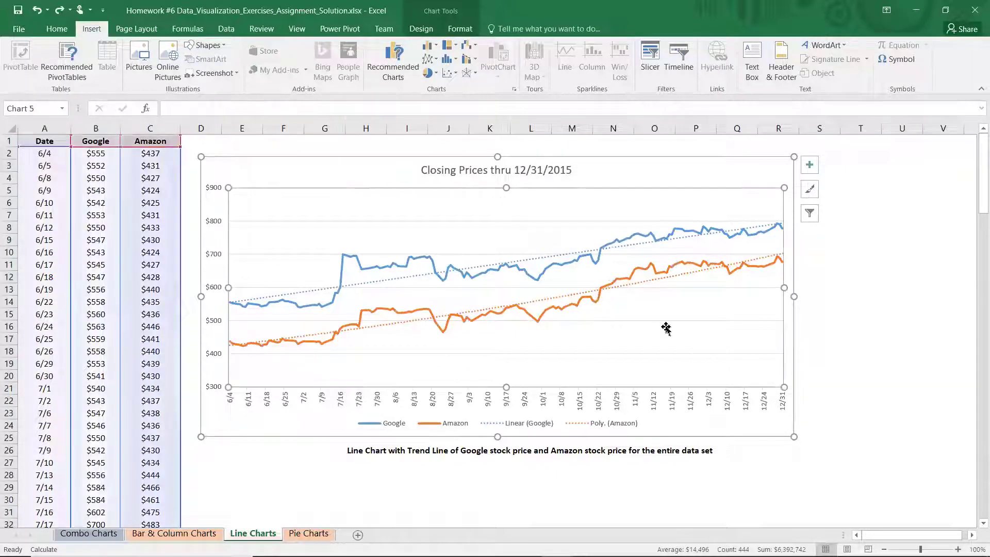
click(572, 305)
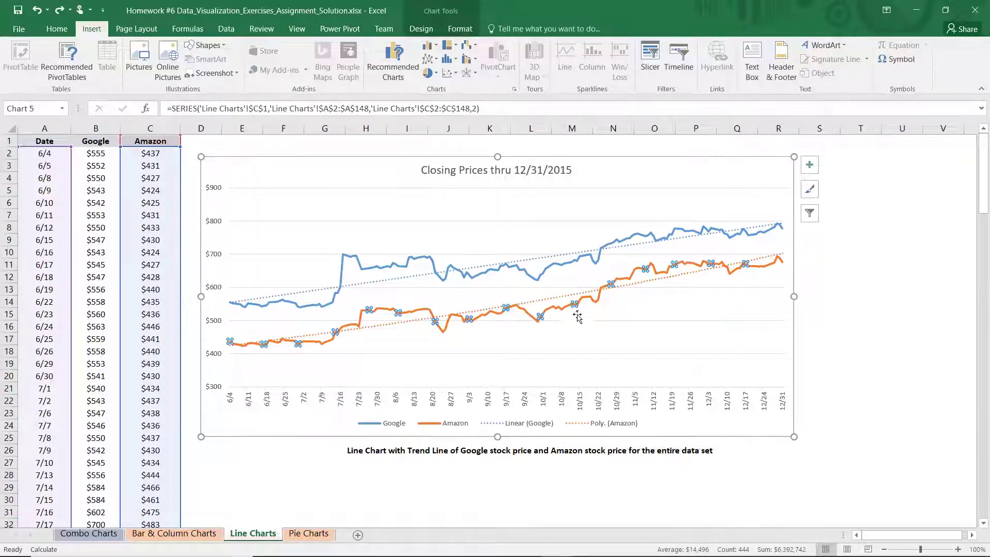
Step: Review the Amazon series' axis, effects and line formatting options in the Closing Prices chart without changing them
click(565, 297)
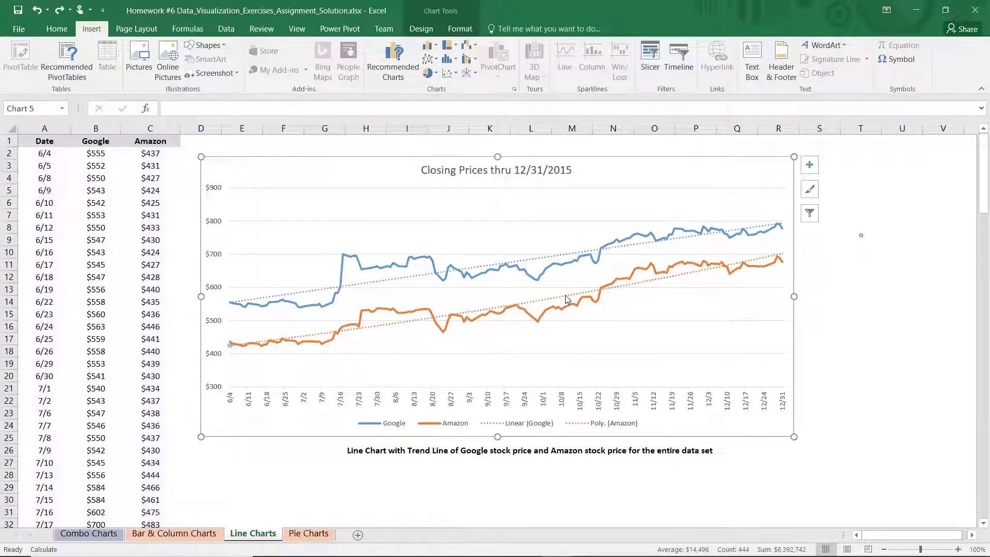
click(569, 308)
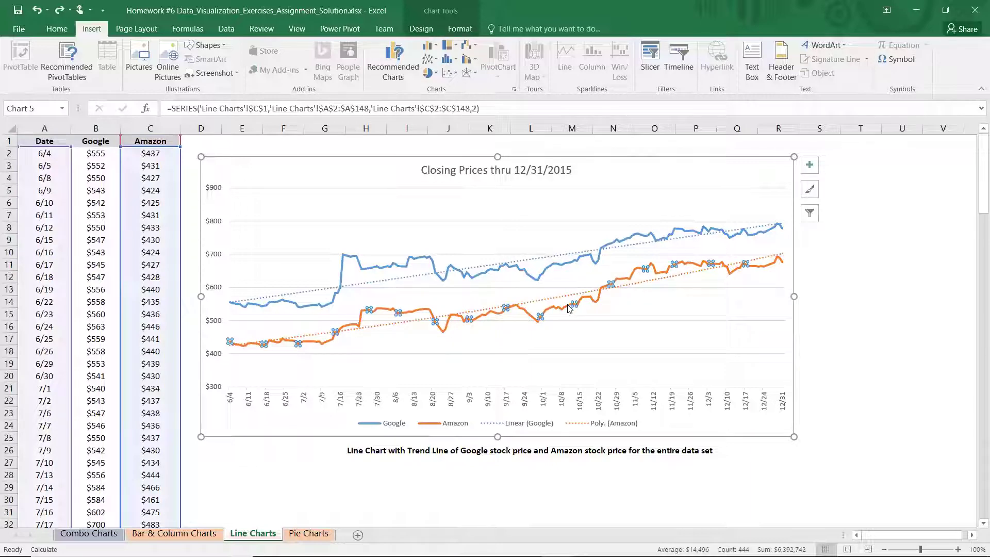
right_click(569, 308)
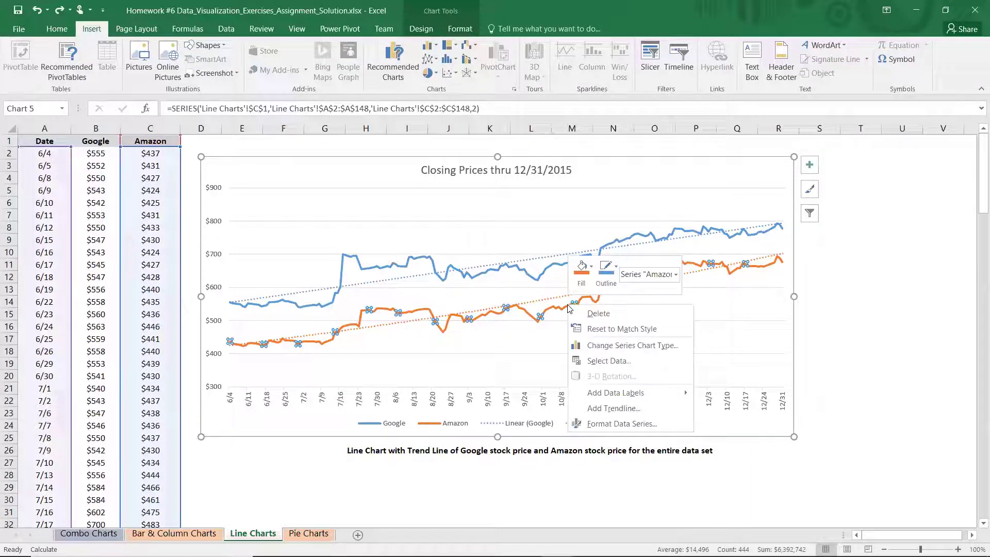
click(640, 425)
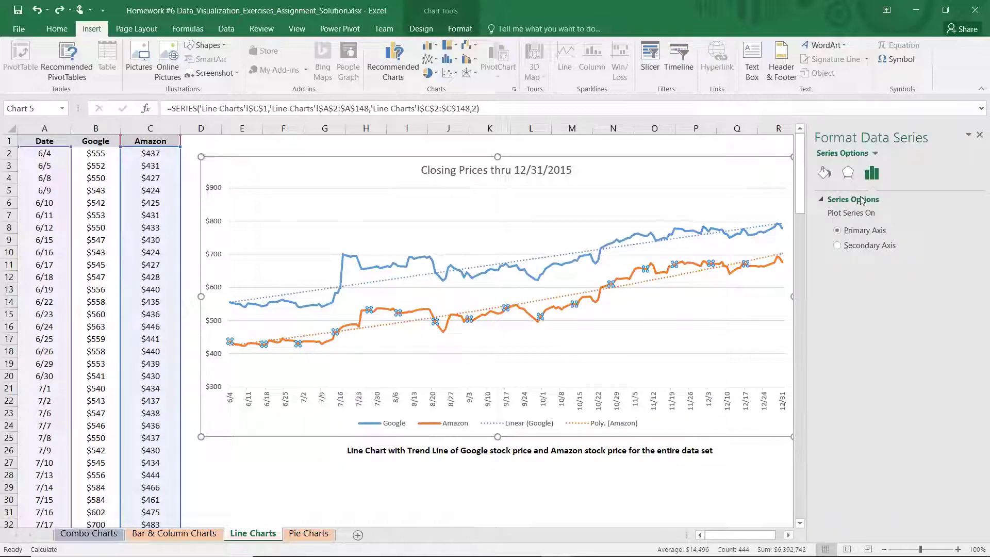
click(847, 173)
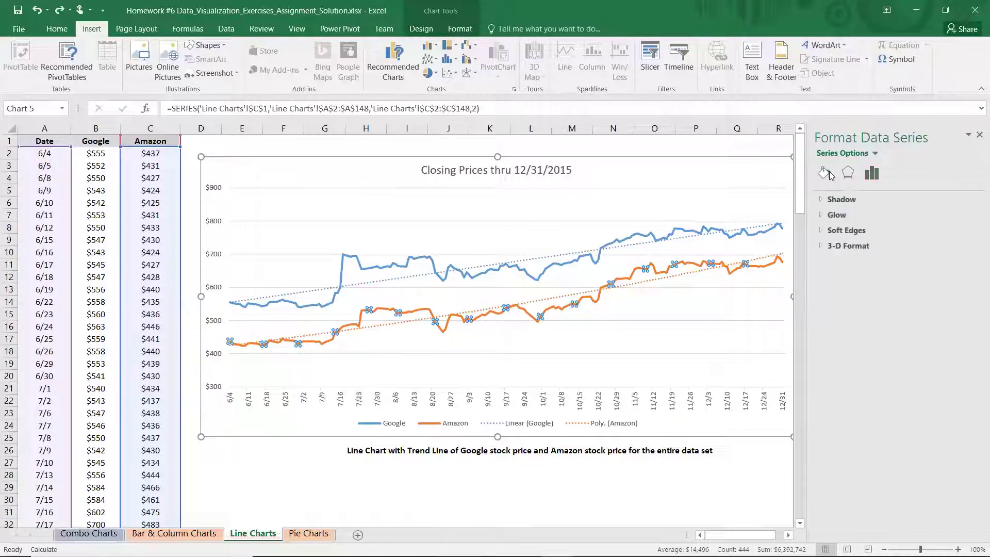
click(826, 173)
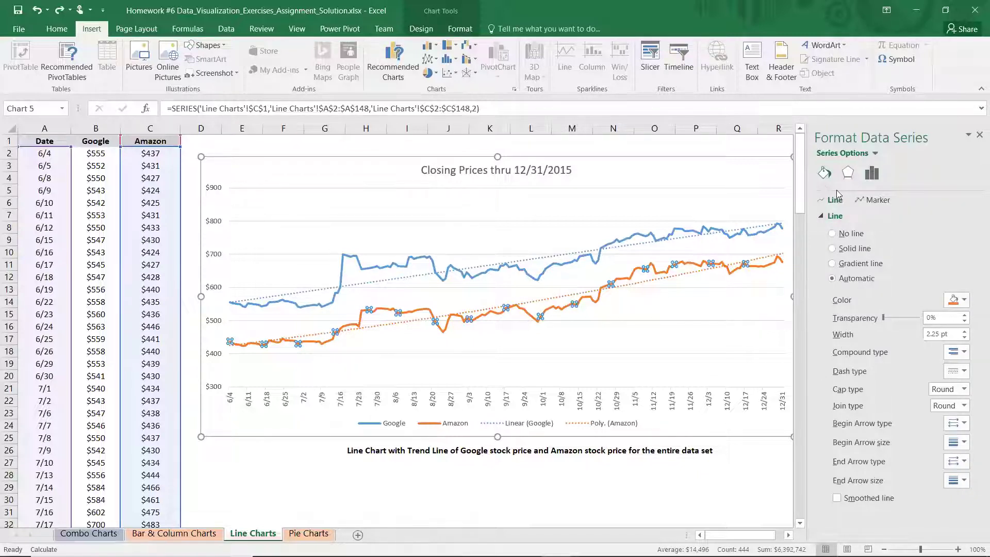
click(979, 135)
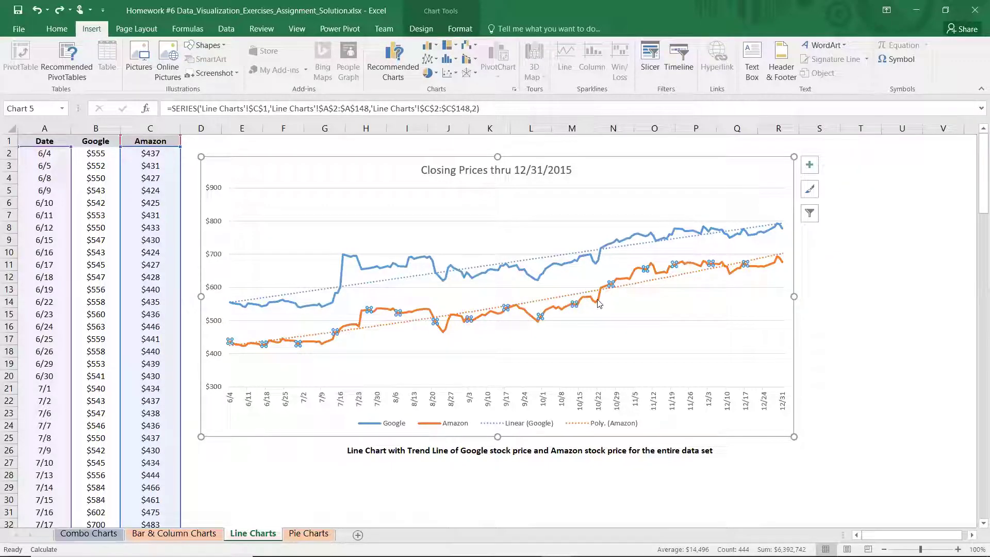
Step: Add a second-order Polynomial trendline to the Amazon series in the Closing Prices chart
right_click(599, 303)
click(644, 403)
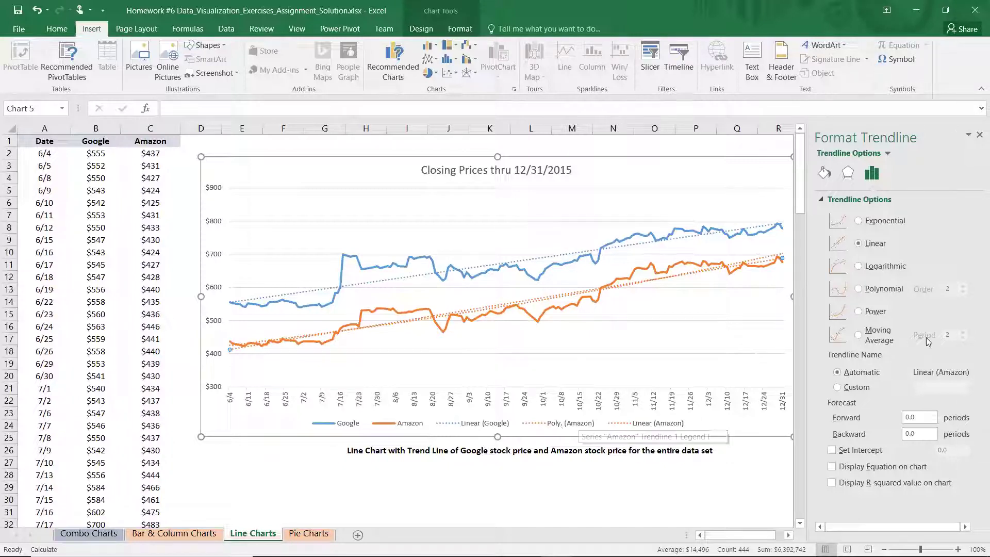
click(858, 289)
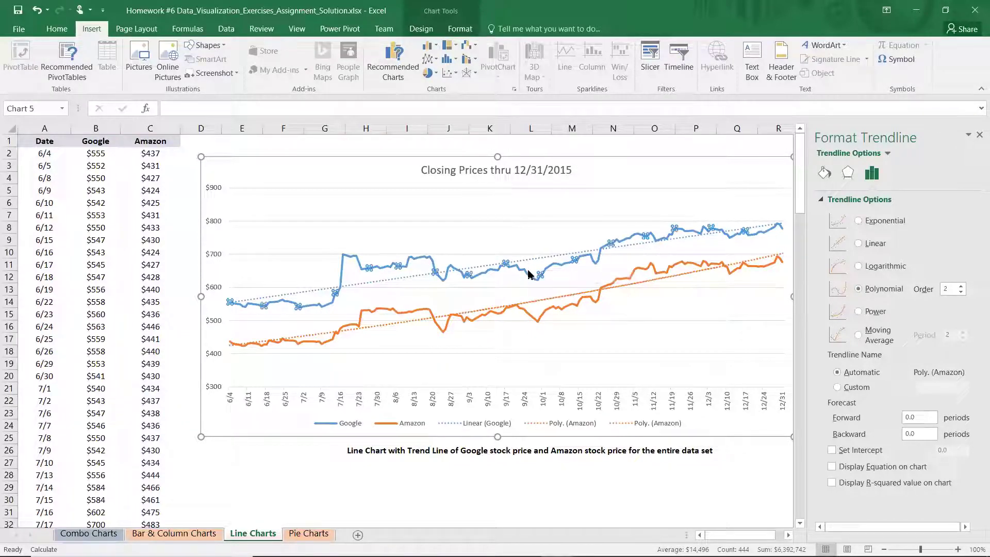
Step: Add a Linear trendline to the Google series in the Closing Prices chart and deselect the chart
click(537, 271)
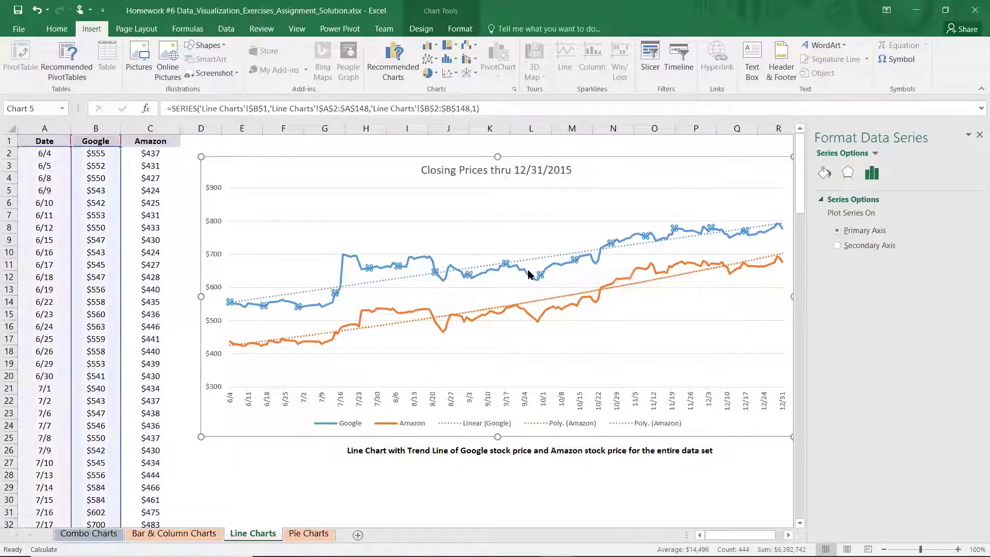
right_click(705, 230)
click(751, 330)
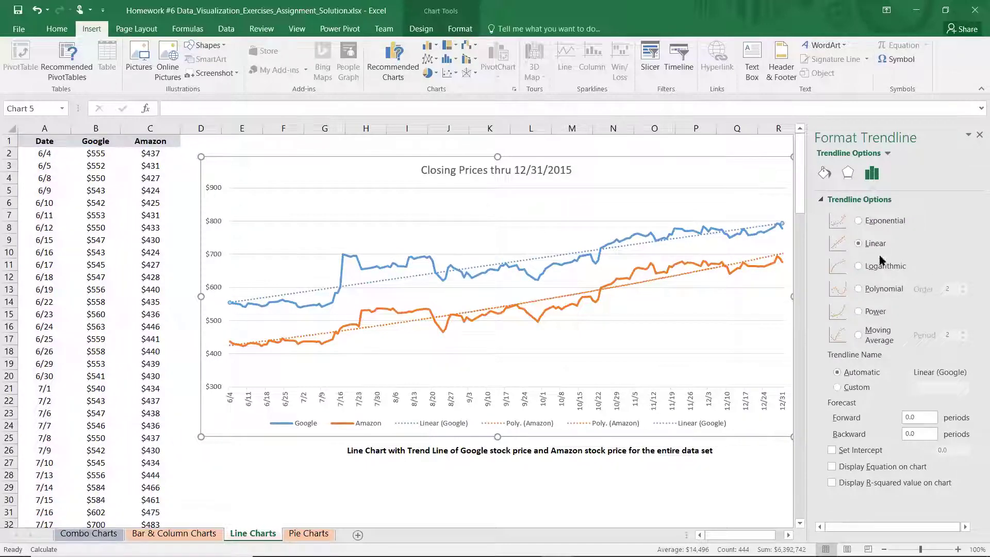
click(980, 134)
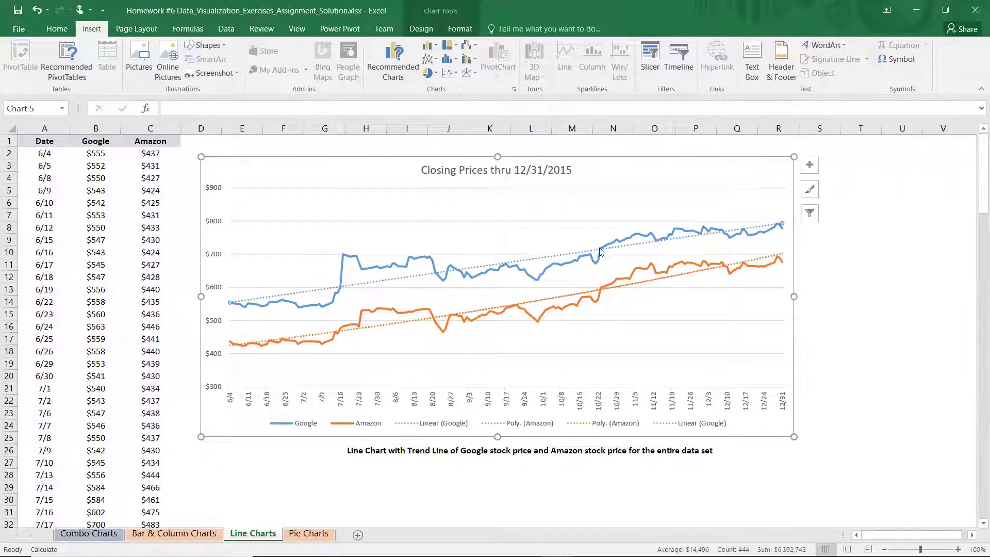
click(731, 489)
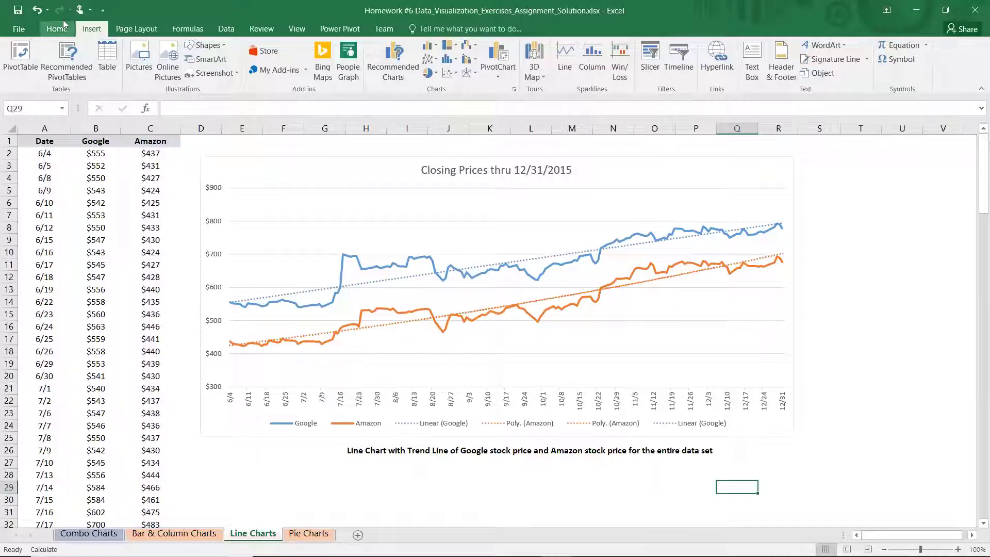
Step: Undo the added Linear Google trendline and the added Polynomial Amazon trendline
click(37, 10)
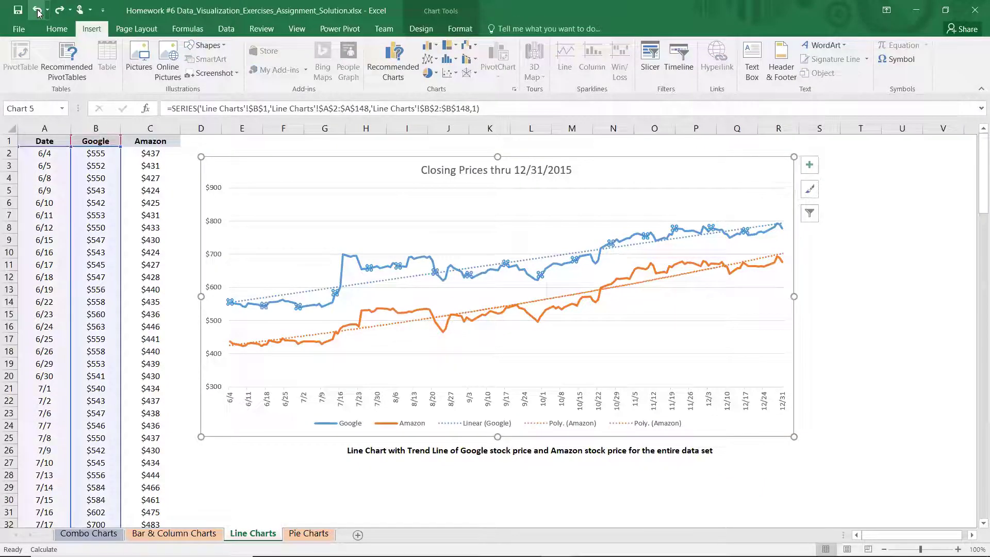
click(38, 10)
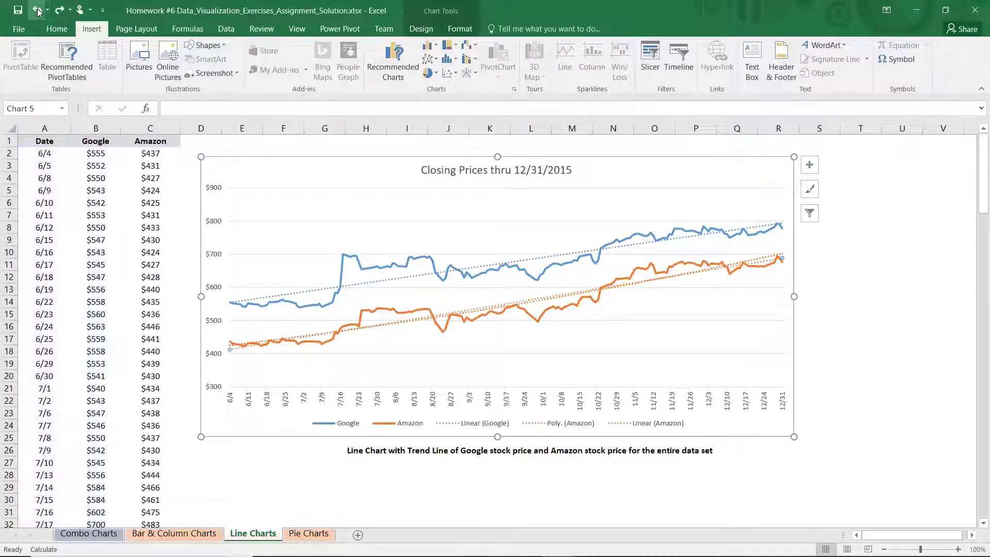
click(38, 10)
Step: Undo and redo the Total Sales by Month title edit on the lower column chart, and return to the Line Charts sheet
click(38, 10)
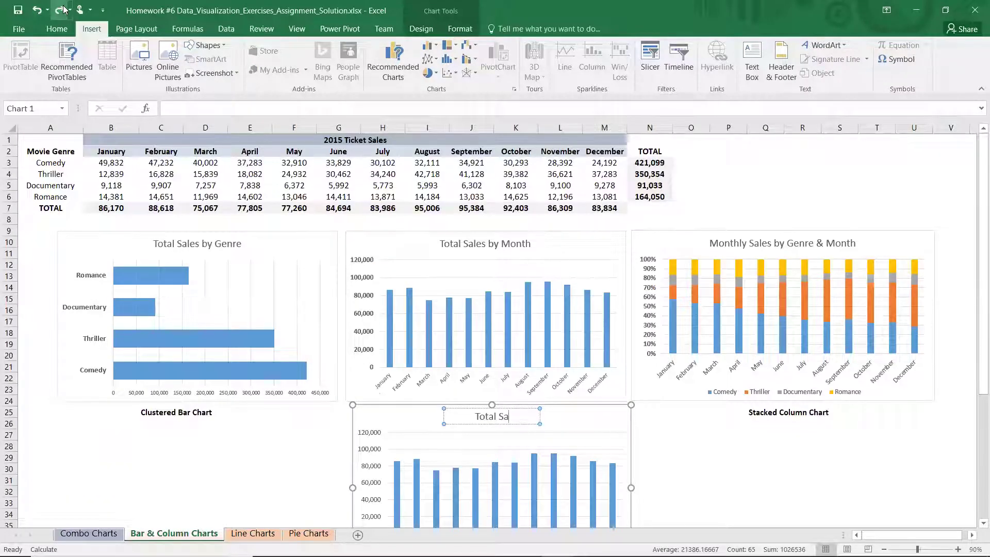
click(62, 9)
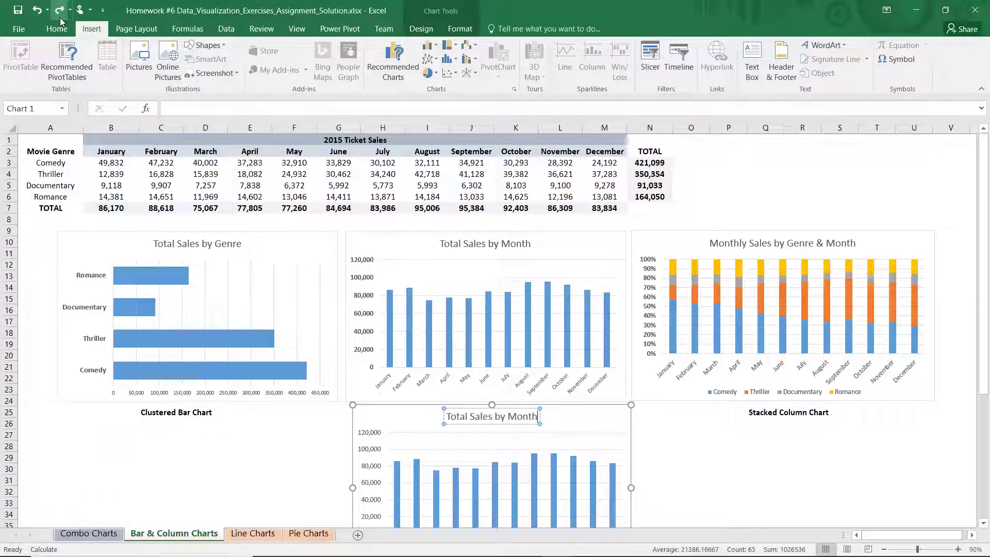
click(263, 533)
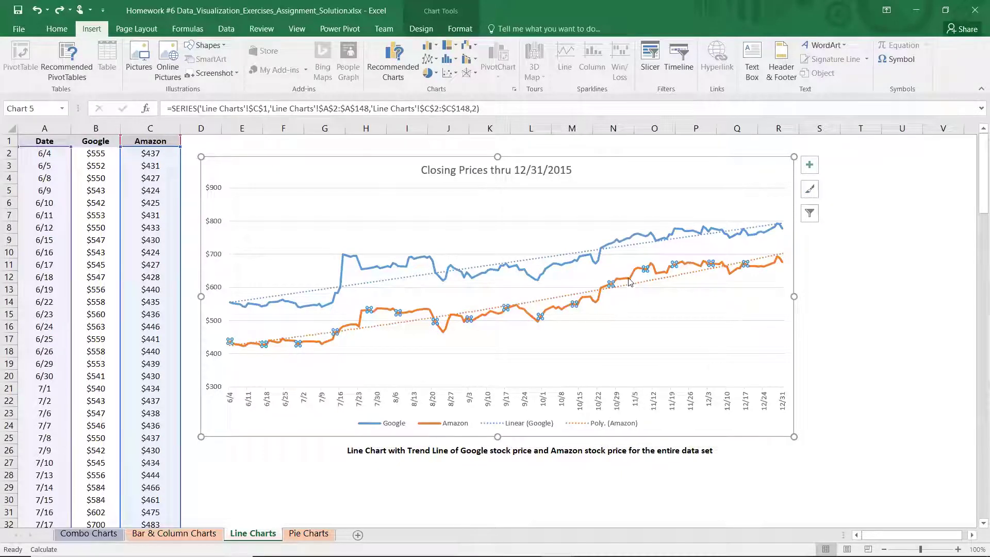
click(532, 481)
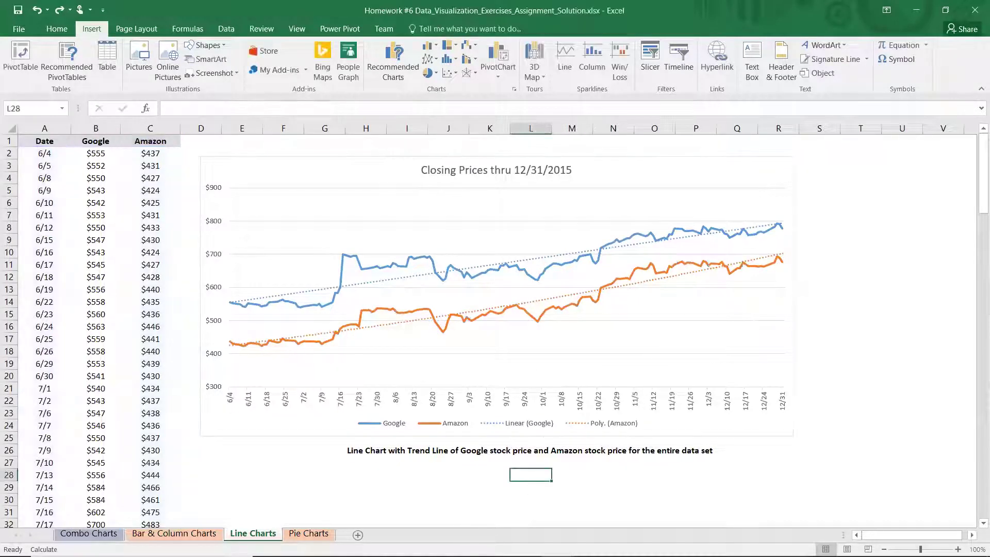
Step: Examine the existing Cost pie chart's title and source data on the Pie Charts sheet
key(ctrl+Page_Down)
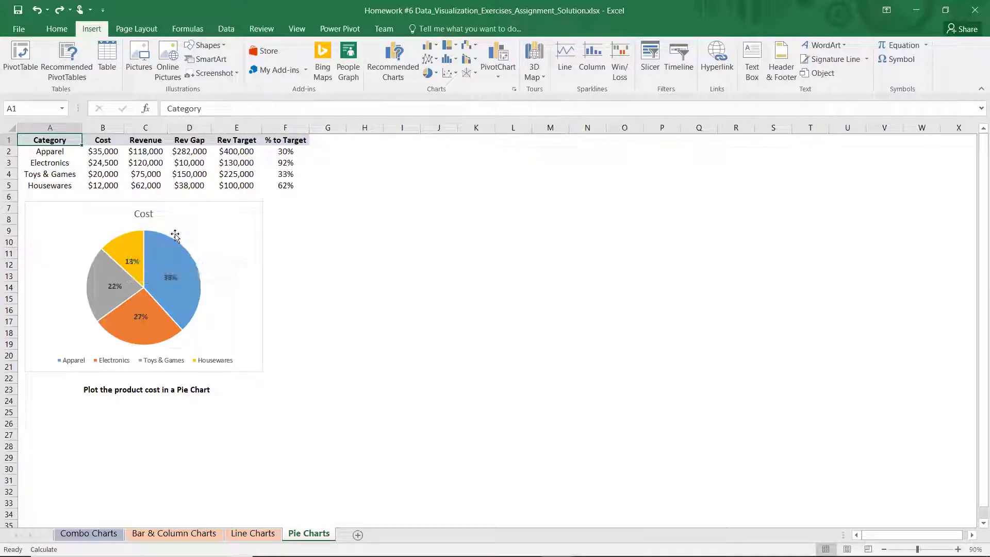
click(152, 207)
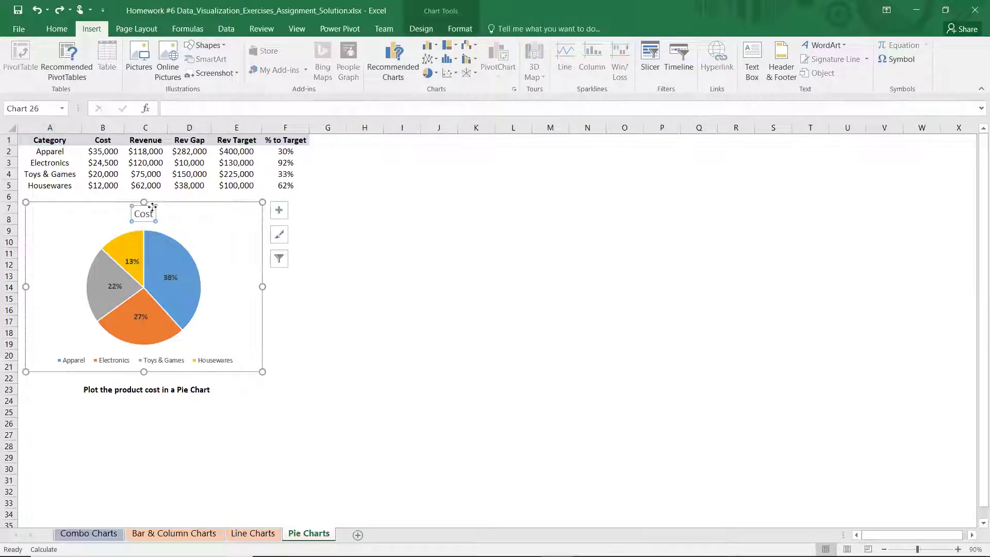
click(185, 304)
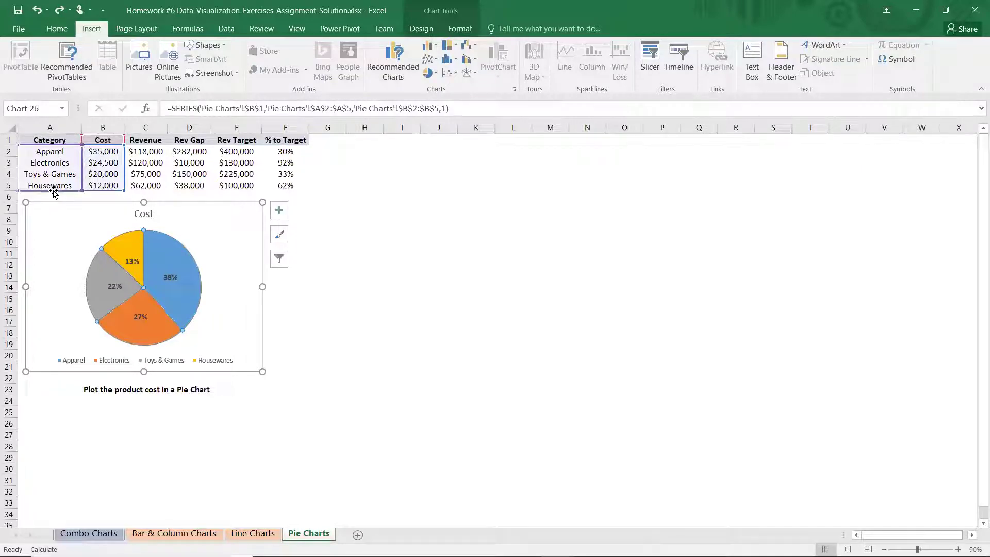
click(387, 355)
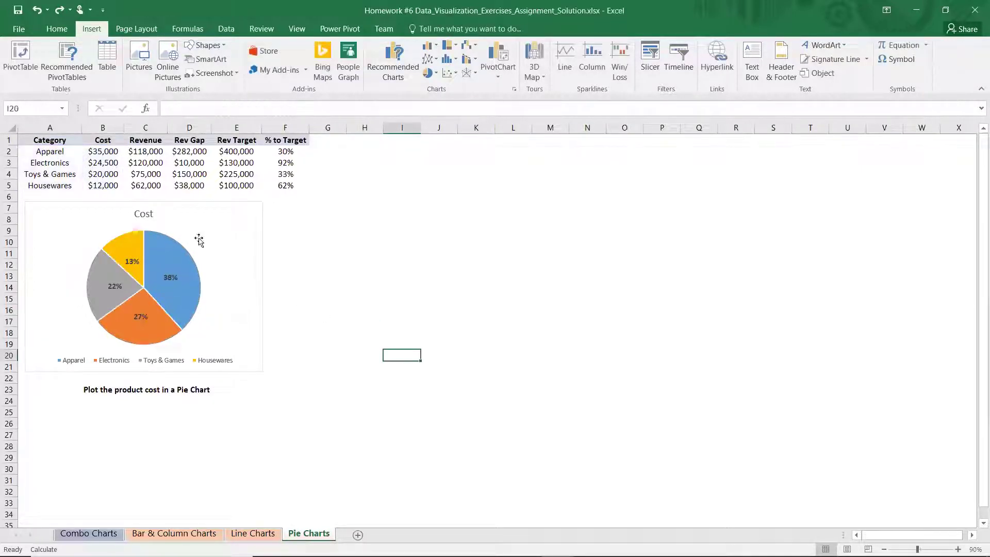
Step: Insert the recommended Pie chart from the category costs in A1:B5 and place it beside the existing Cost chart
drag(45, 143, 103, 186)
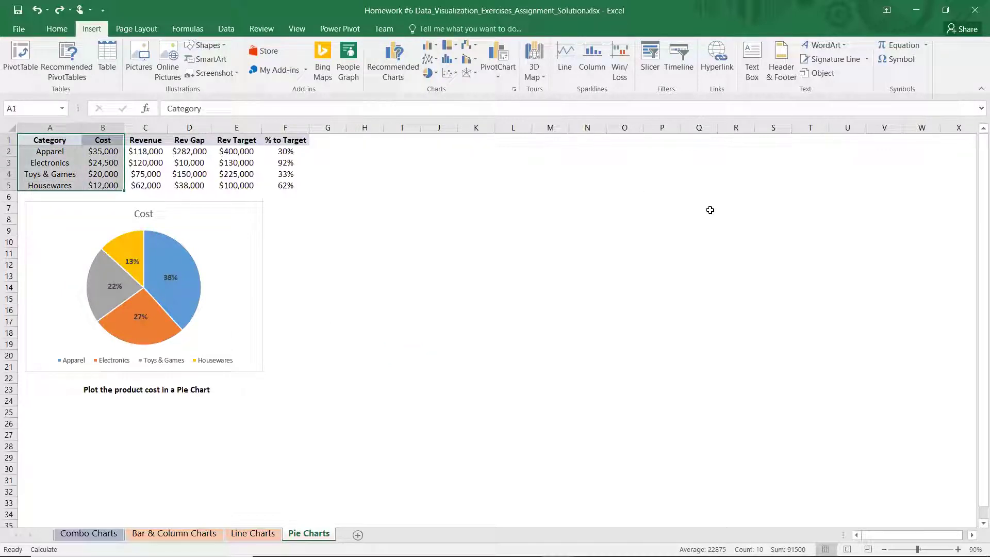
click(400, 51)
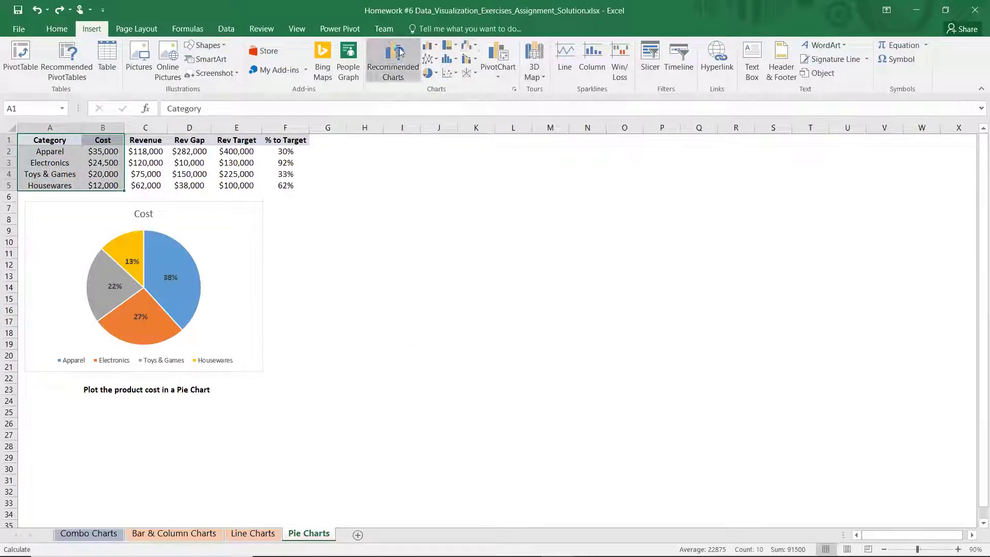
click(533, 231)
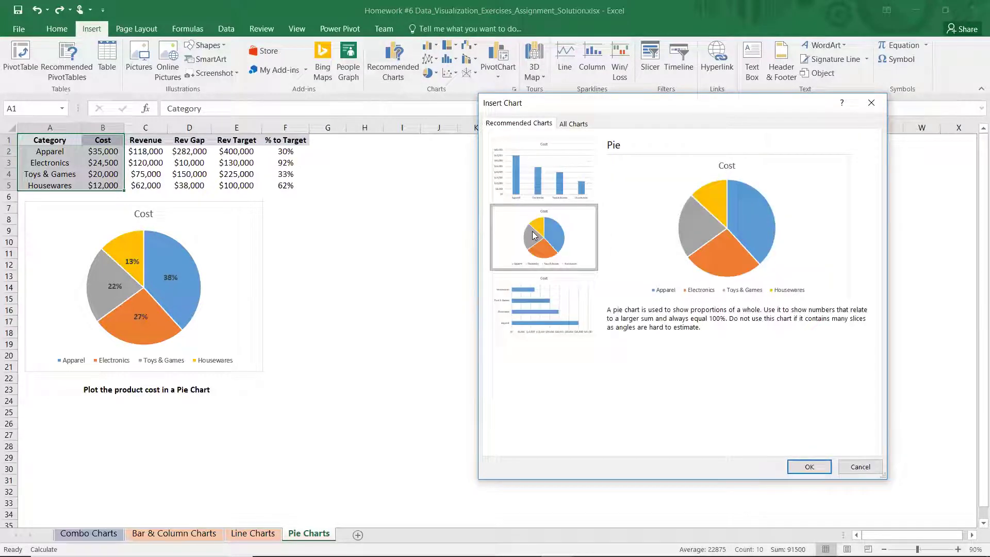
click(810, 471)
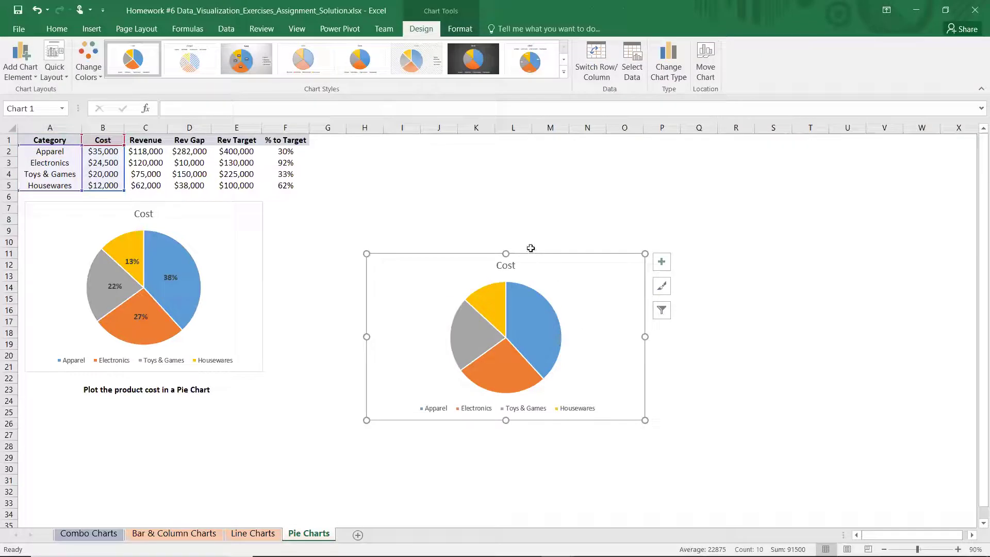
drag(535, 251, 472, 203)
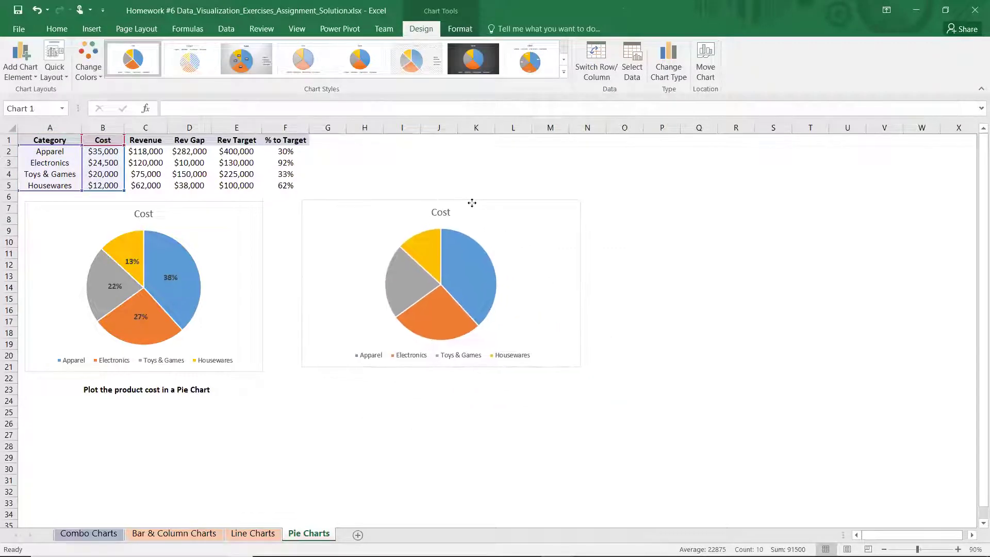
Step: Add data labels to the slices of the new Cost pie chart
click(468, 268)
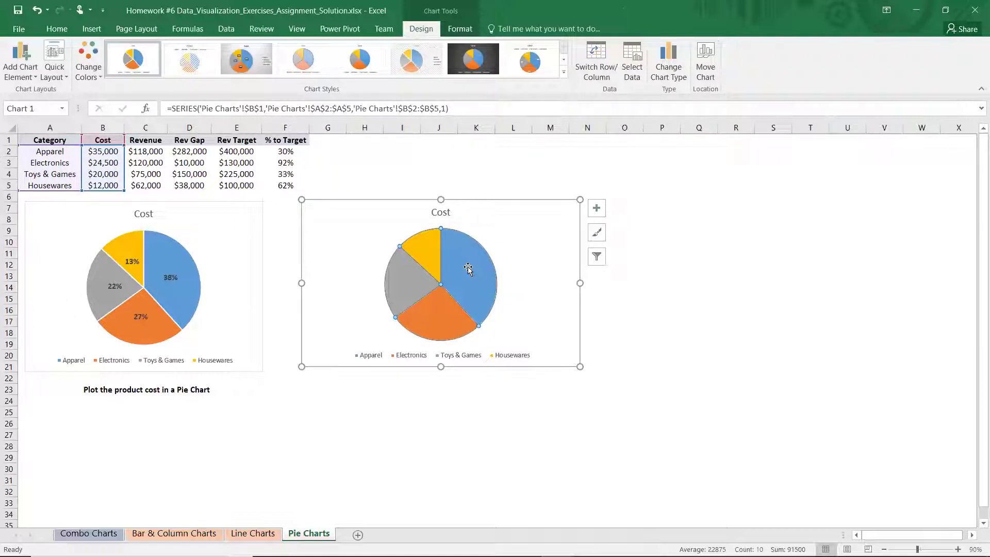
right_click(468, 268)
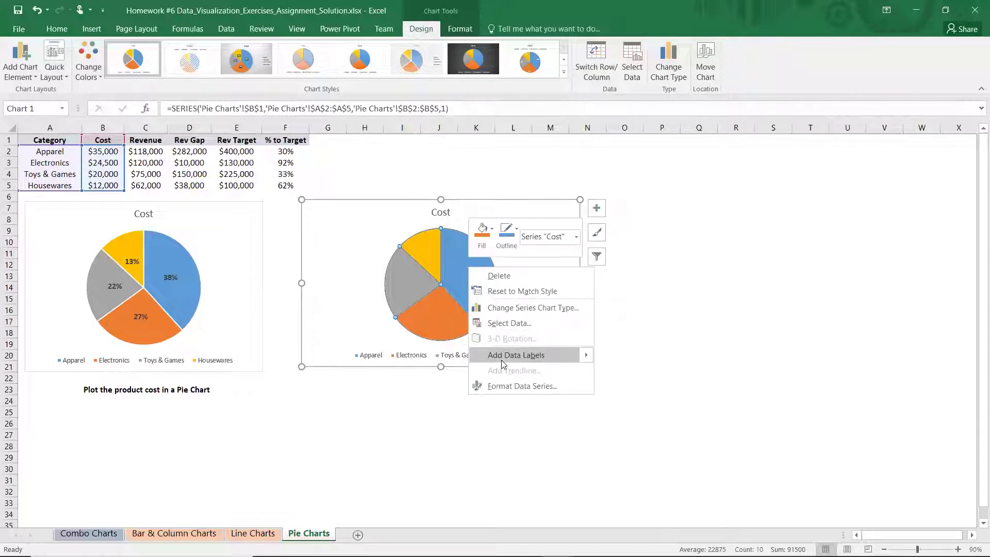
mouse_move(509, 364)
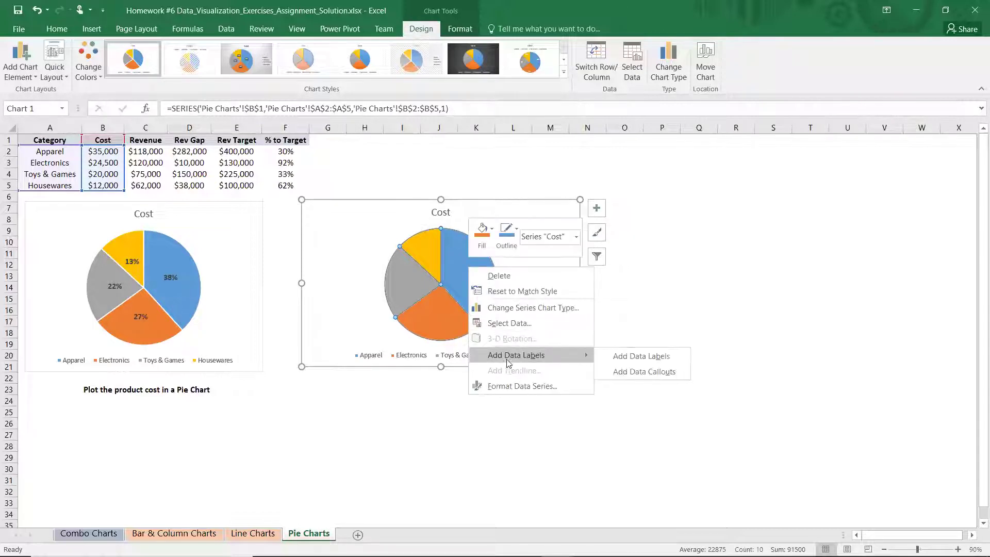
click(653, 357)
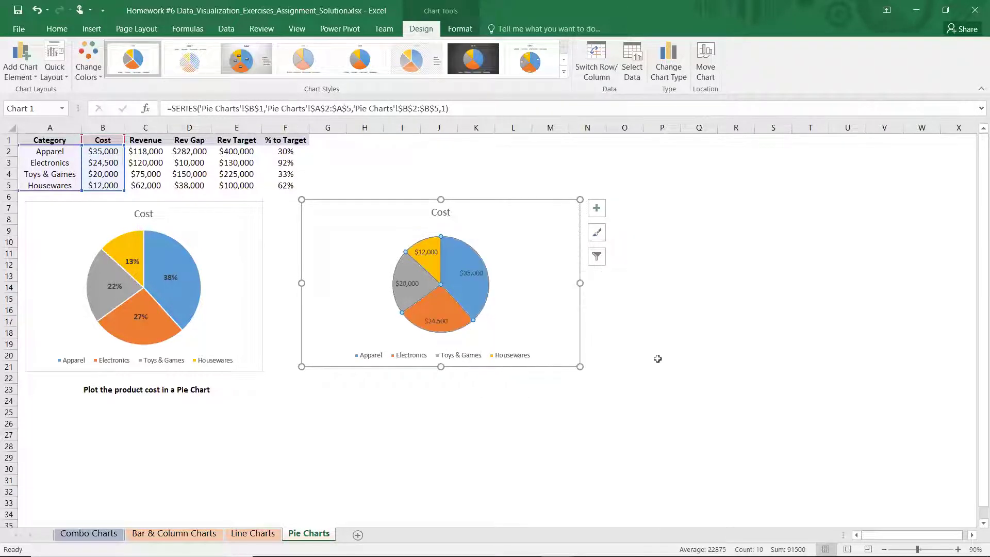
Step: Turn off the Value content of the new Cost pie chart's data labels
click(478, 276)
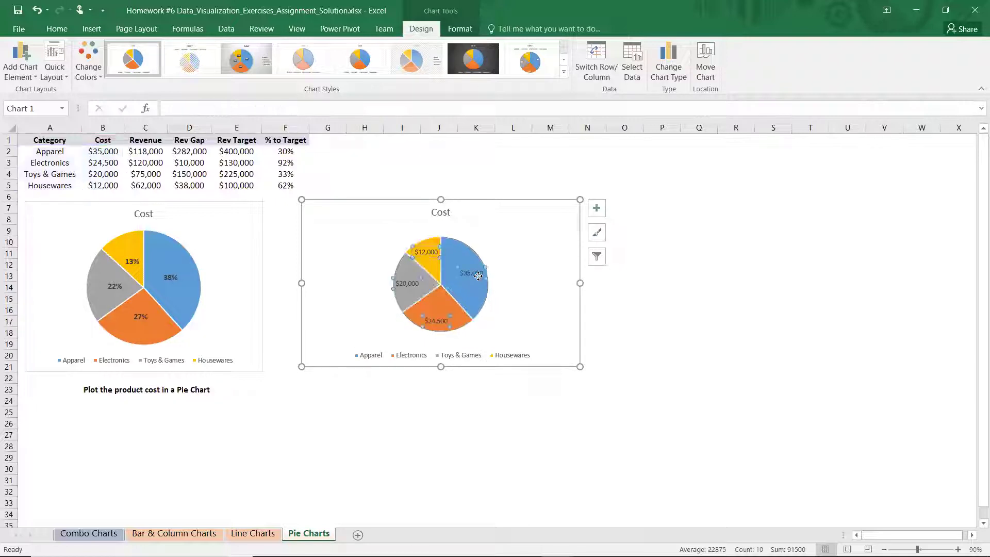
right_click(480, 277)
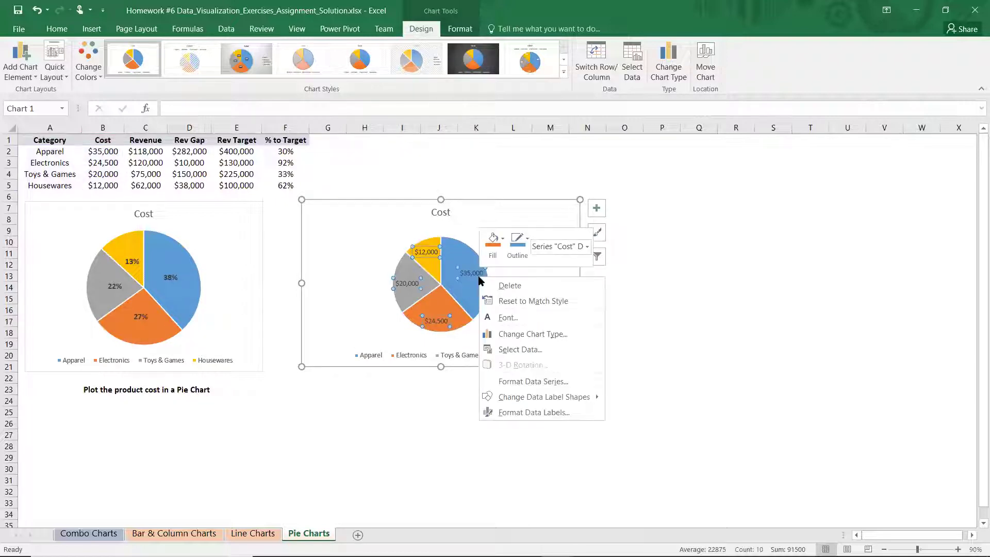
click(554, 413)
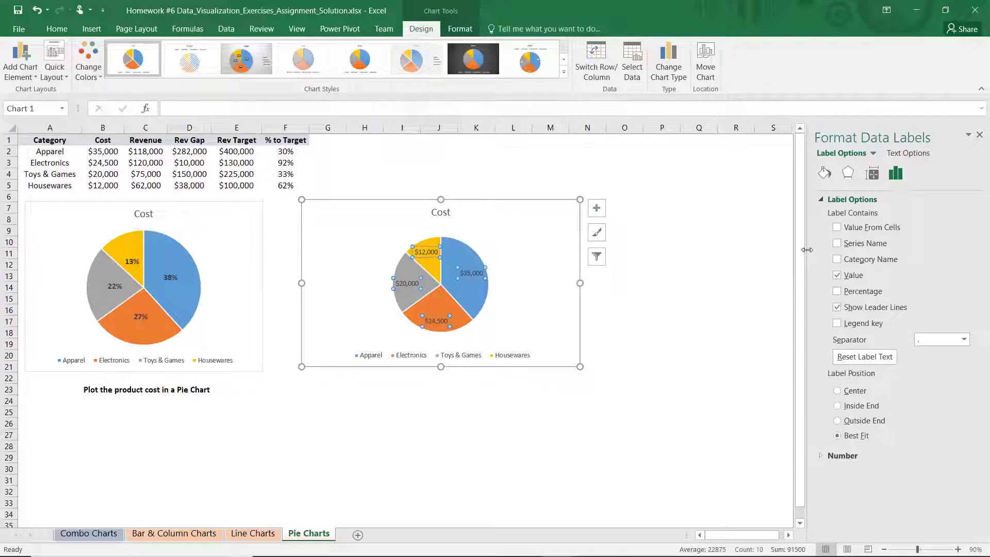
click(837, 276)
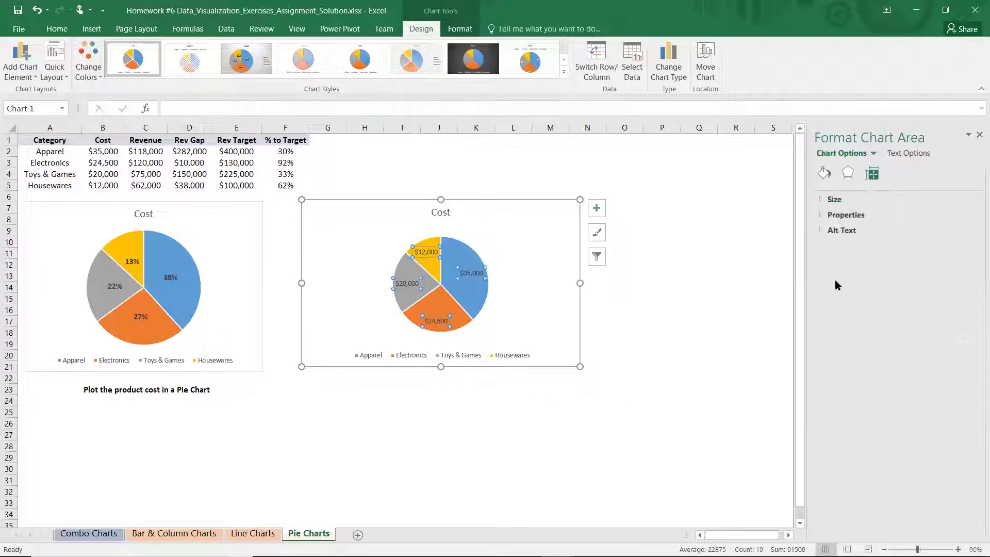
click(827, 176)
click(848, 173)
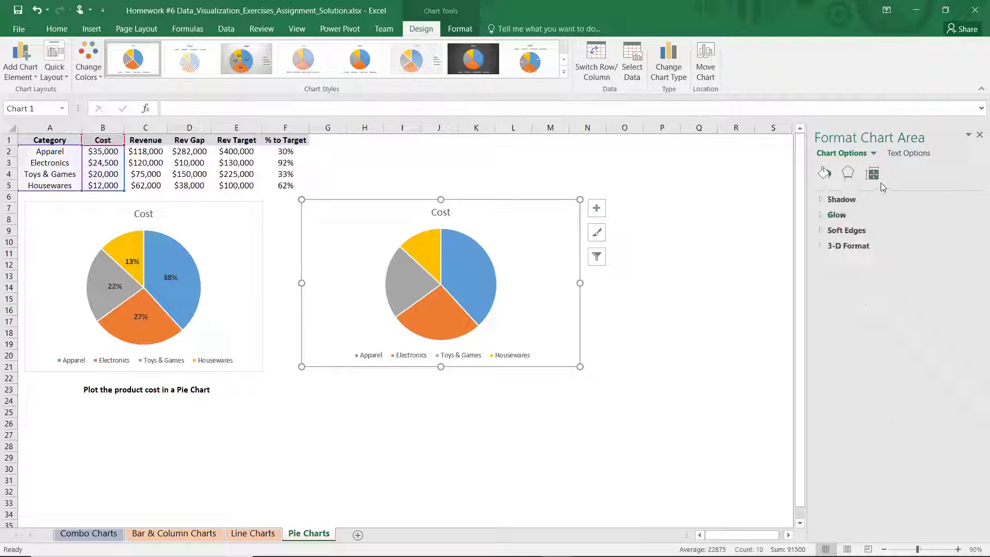
click(876, 178)
click(825, 174)
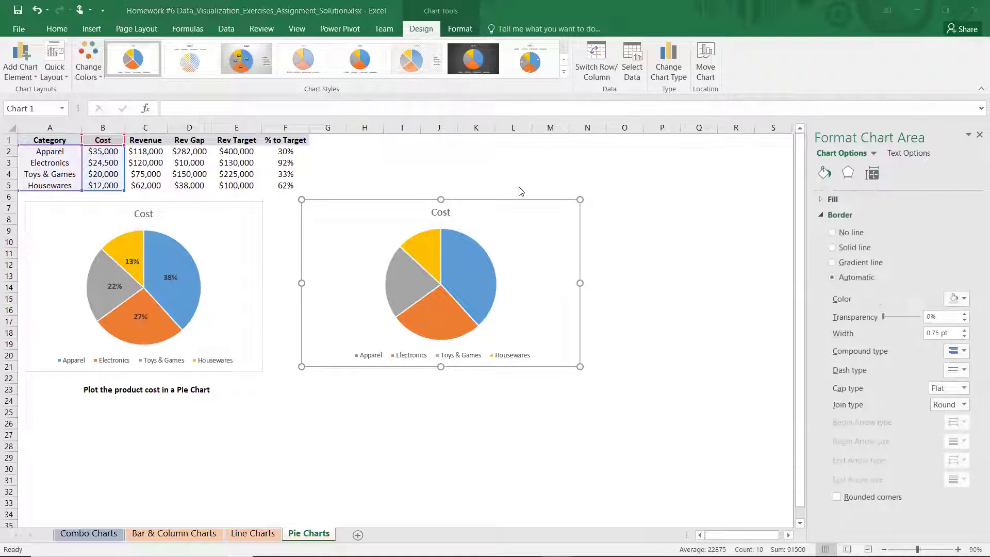
Step: Add data labels to the slices of the new Cost pie chart again
right_click(465, 271)
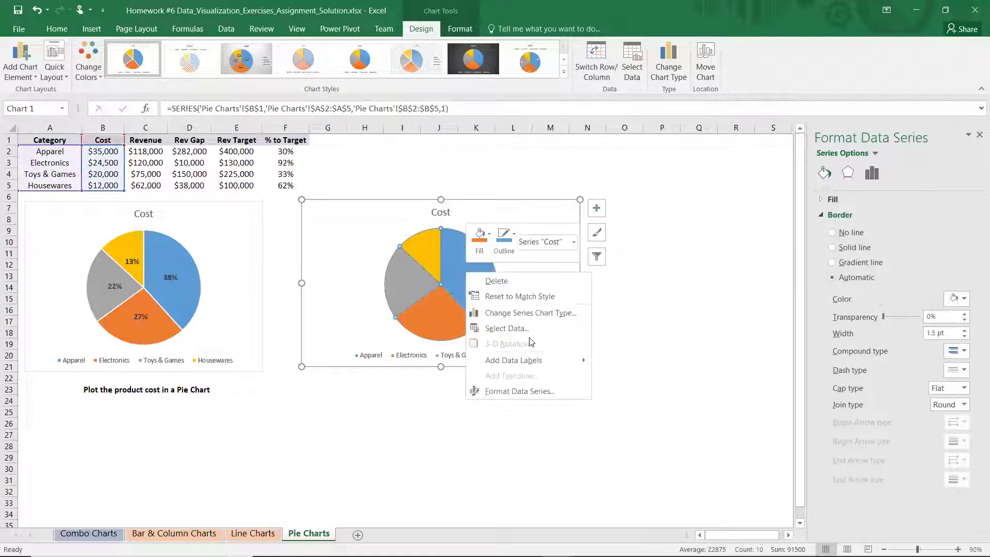
click(633, 363)
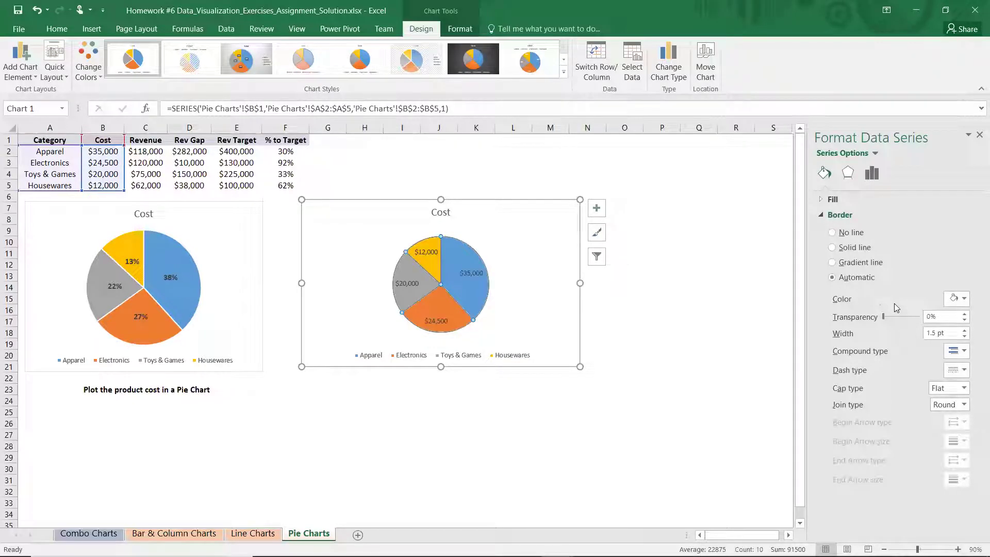
click(848, 173)
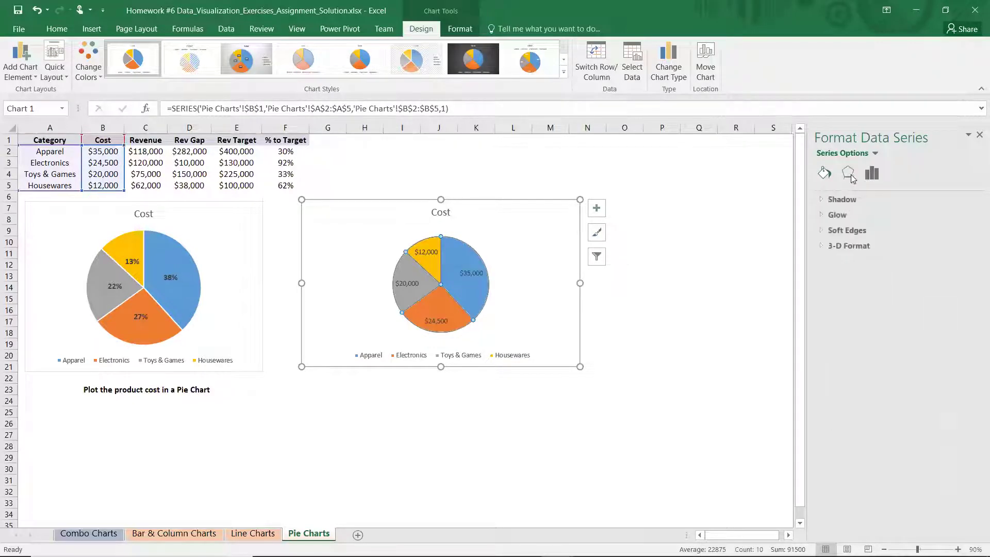
click(870, 178)
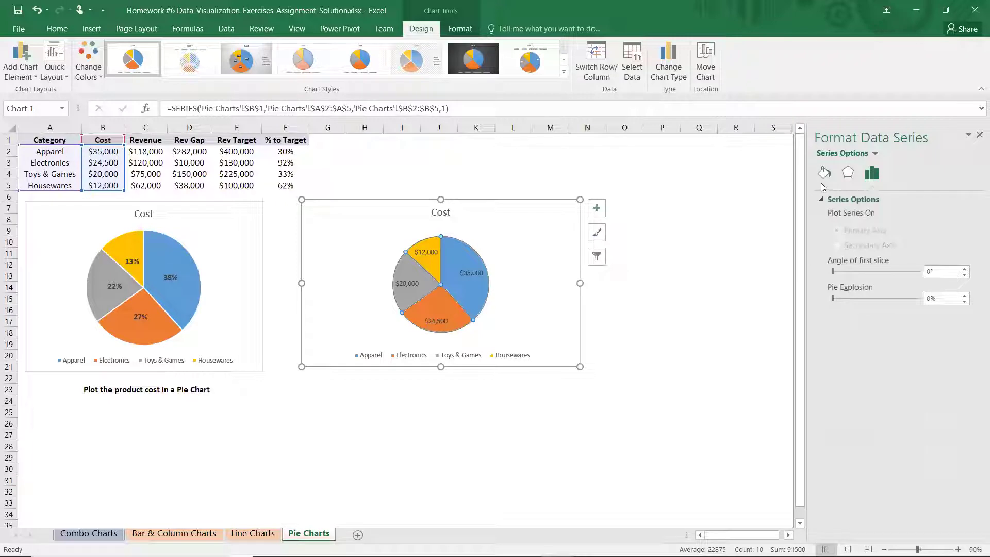
click(825, 174)
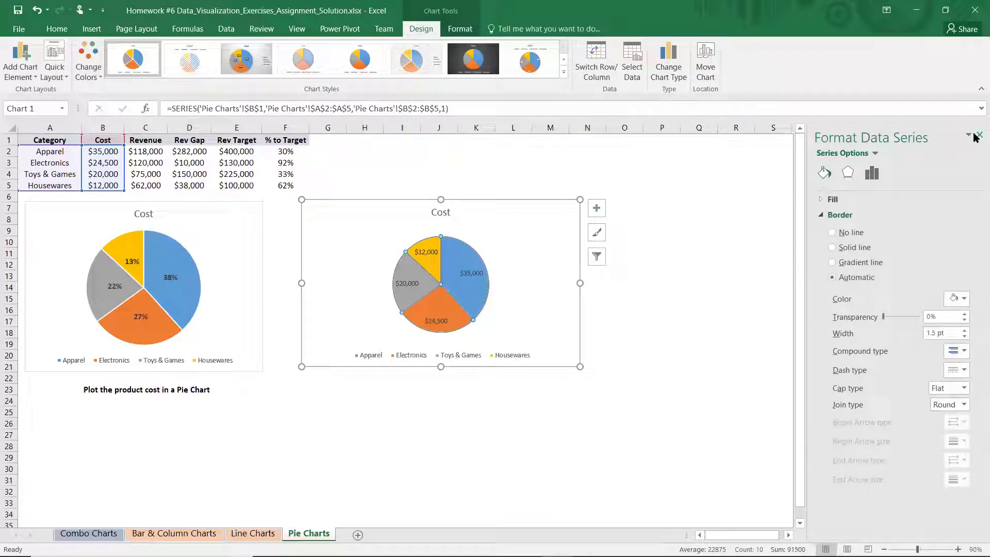
Step: Show Percentage instead of Value in the new Cost pie chart's data labels and close the label formatting options
click(470, 274)
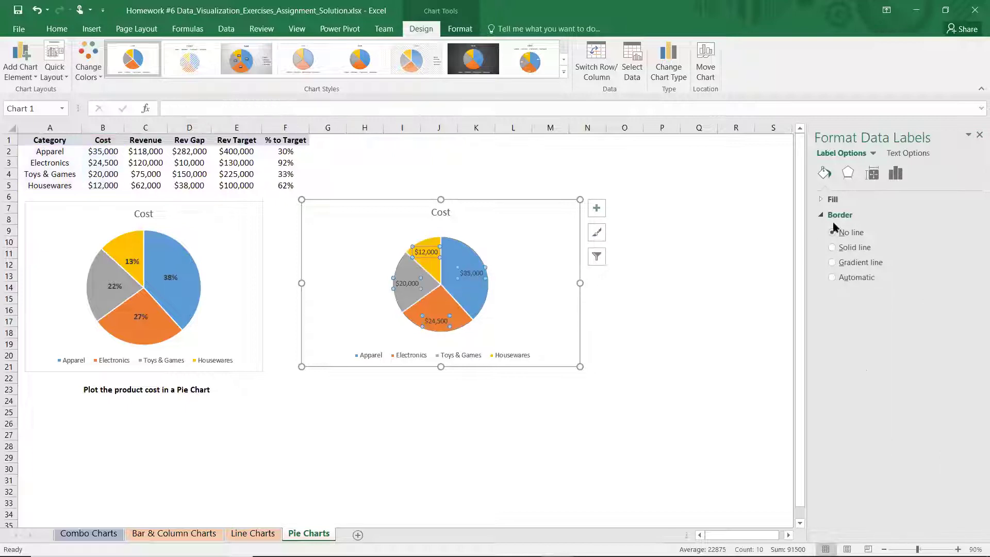
click(848, 172)
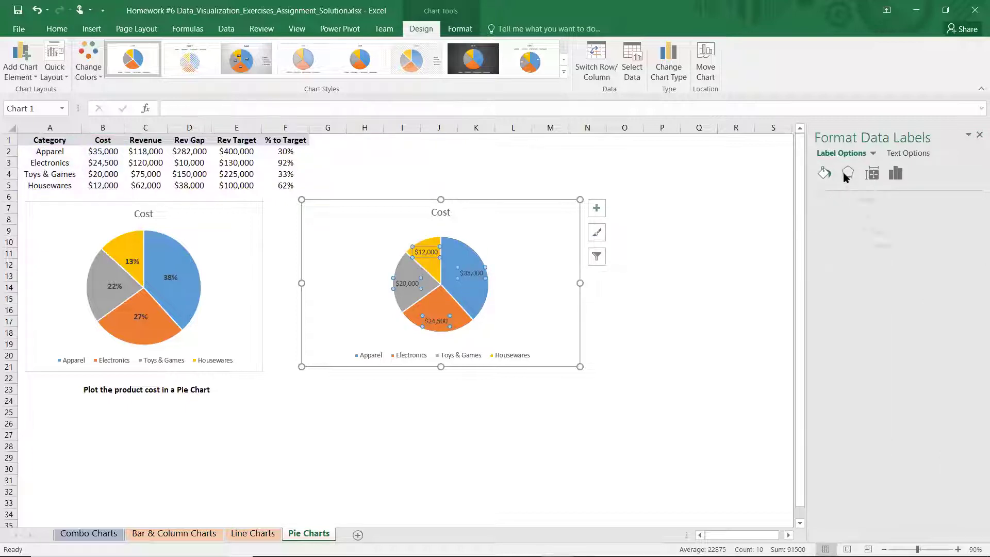
click(874, 174)
click(896, 174)
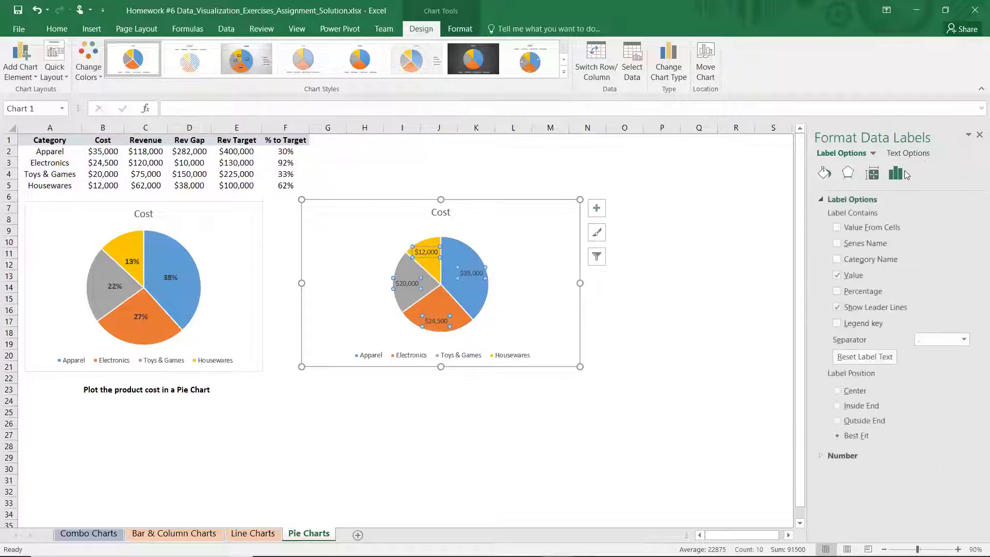
click(837, 292)
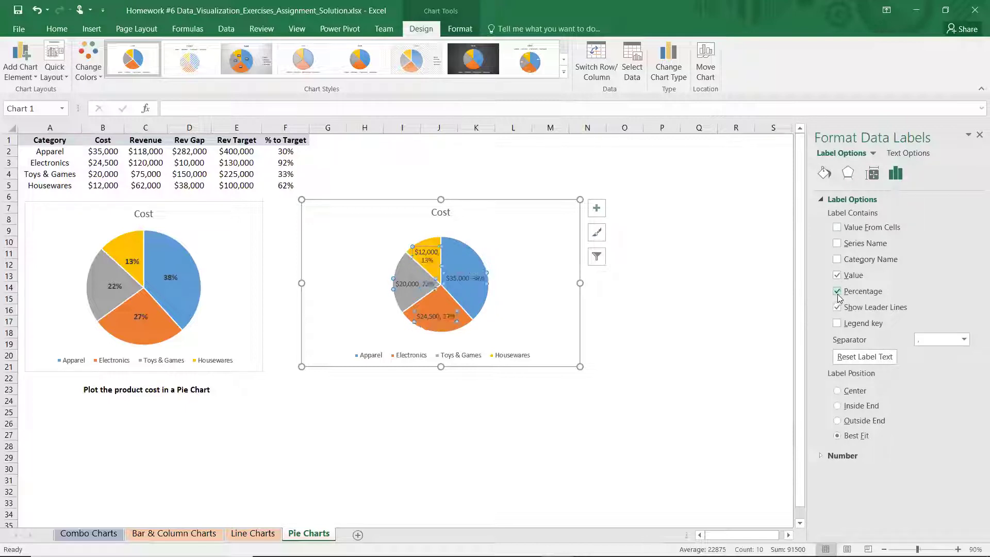
click(837, 276)
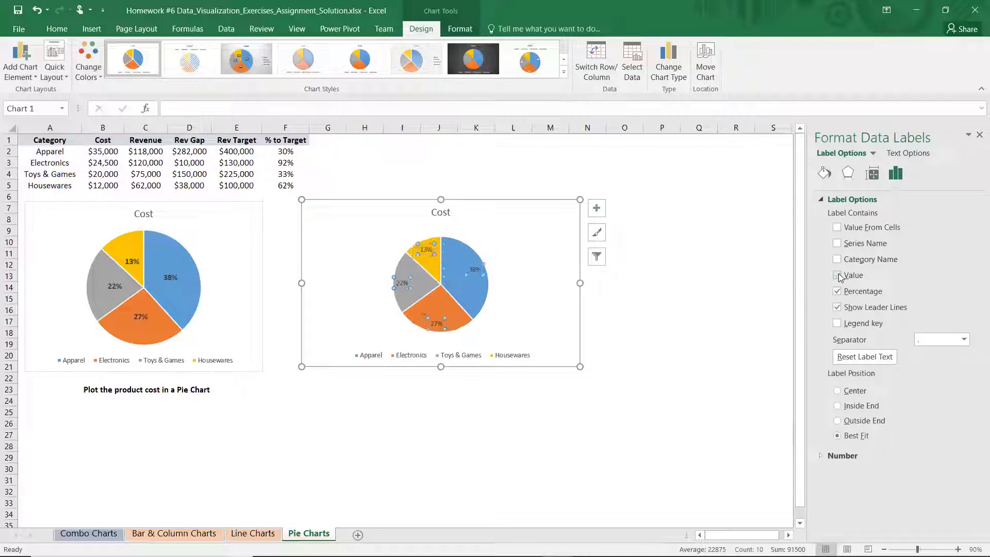
click(822, 459)
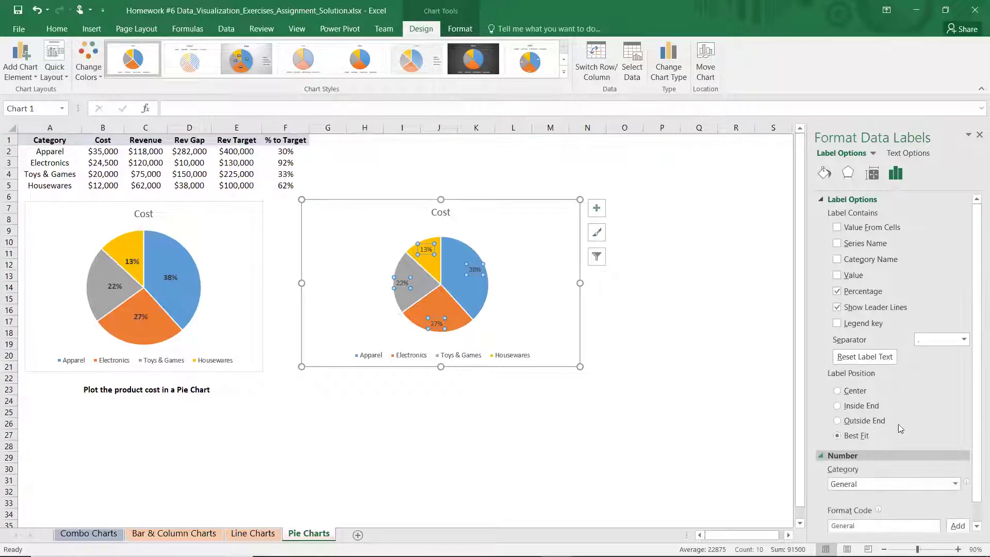
drag(974, 405, 975, 453)
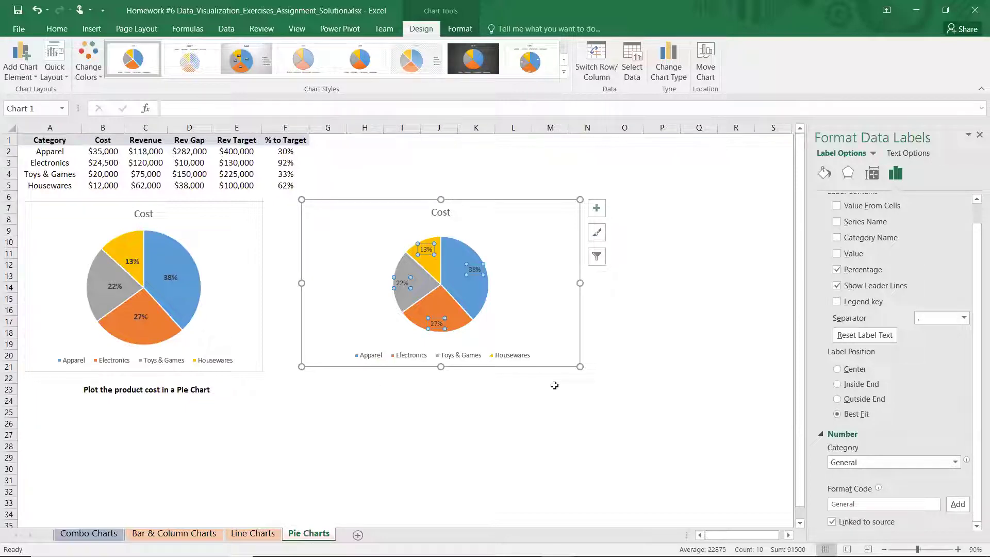
click(980, 135)
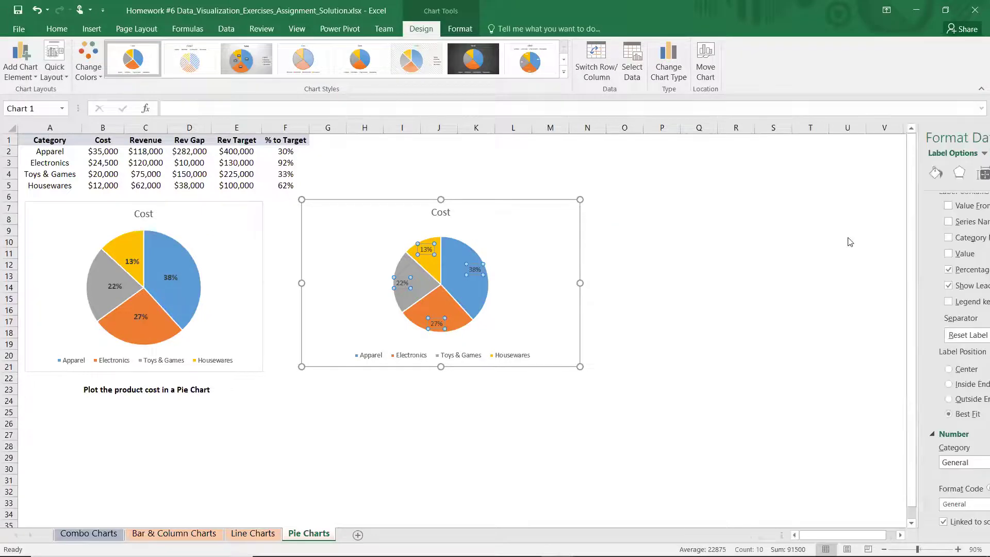
click(766, 288)
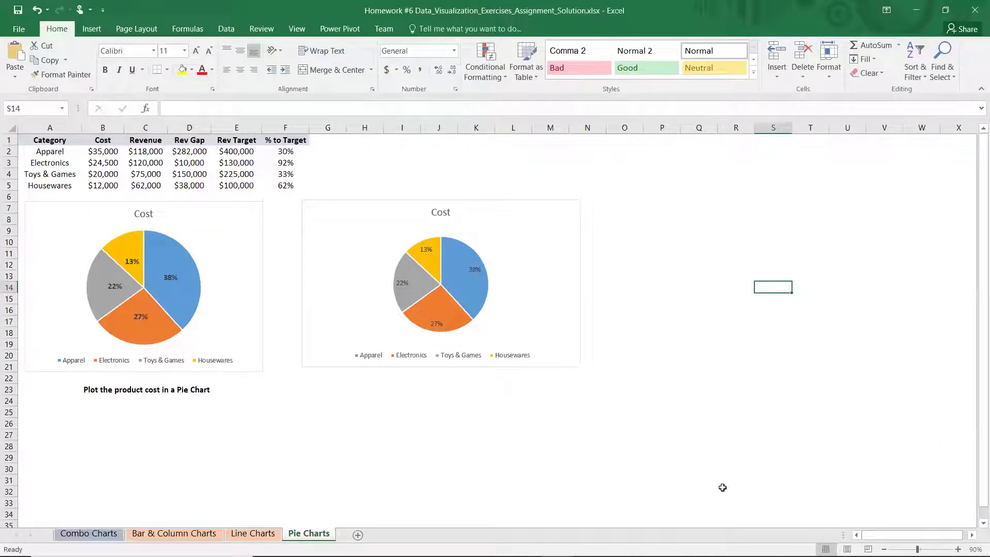
Step: Enlarge the new Cost pie chart so that it extends to about column O and row 22
click(487, 316)
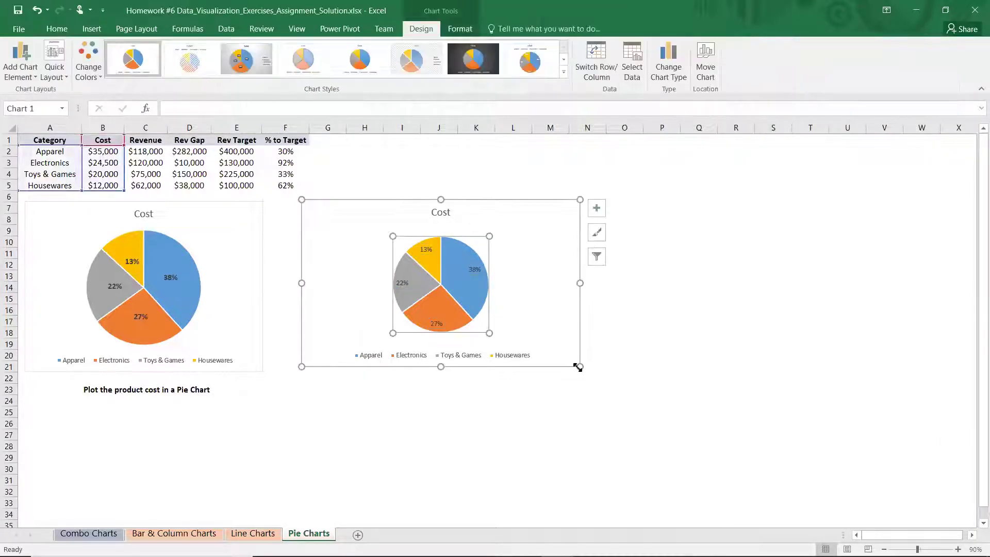
drag(579, 367, 603, 378)
click(479, 297)
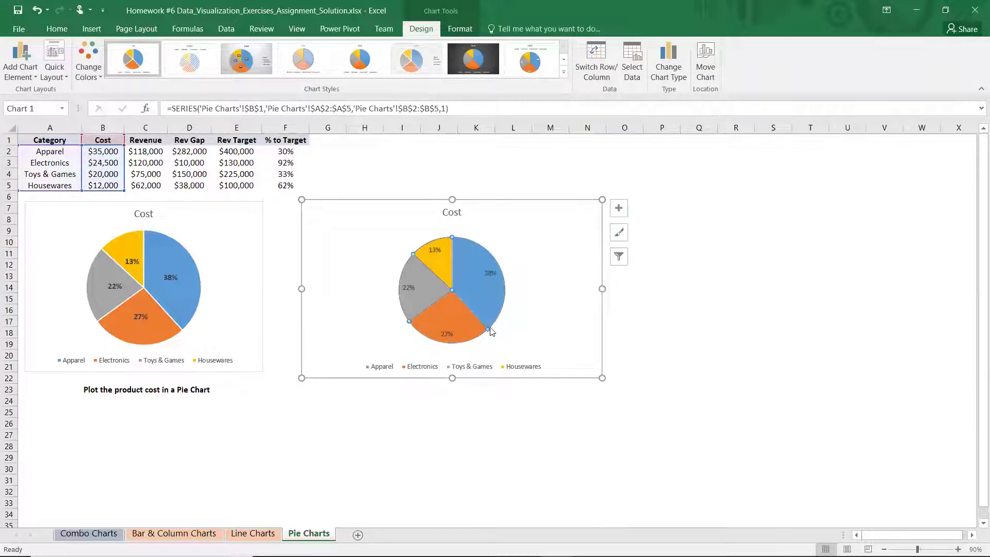
drag(603, 378, 635, 385)
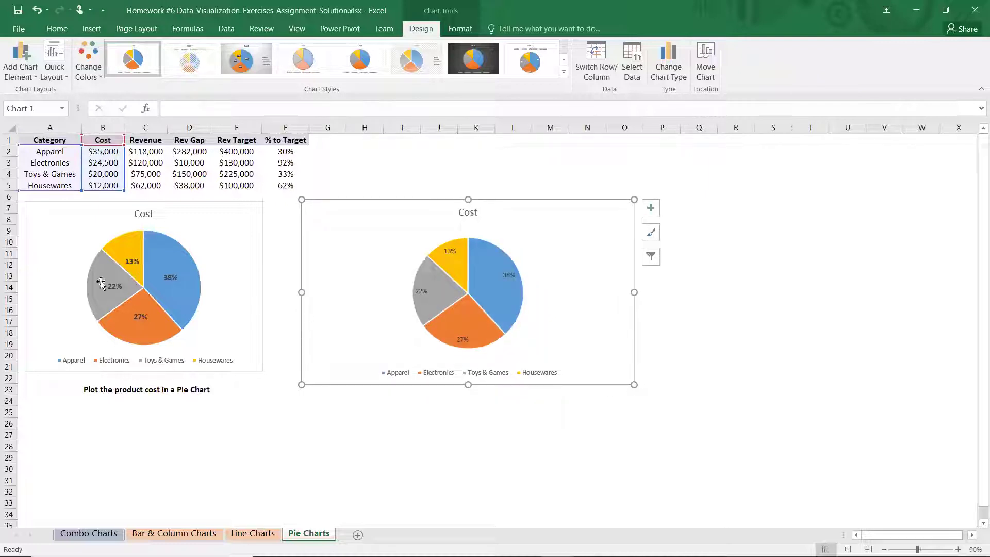
Step: Make the percentage labels of the new Cost pie chart bold
click(508, 277)
click(58, 29)
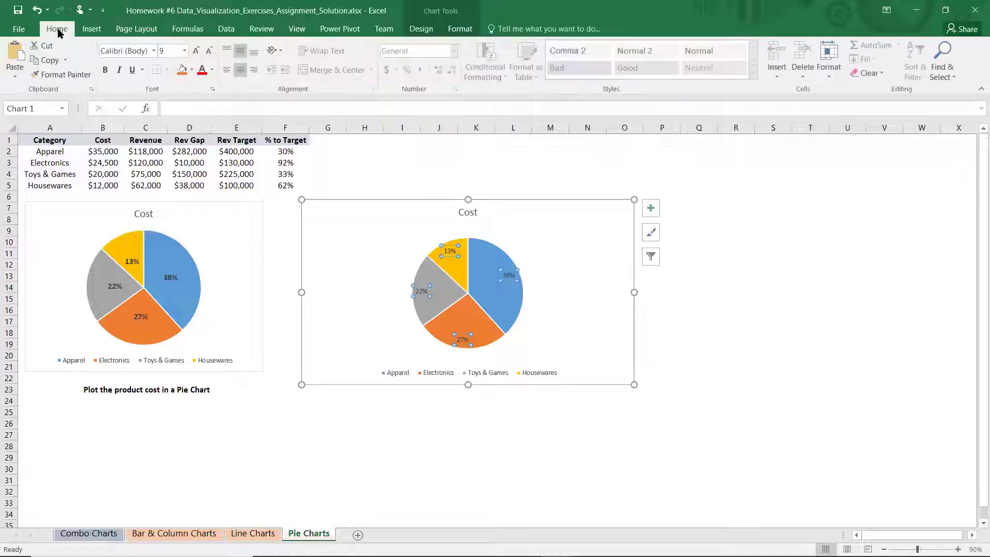
click(712, 355)
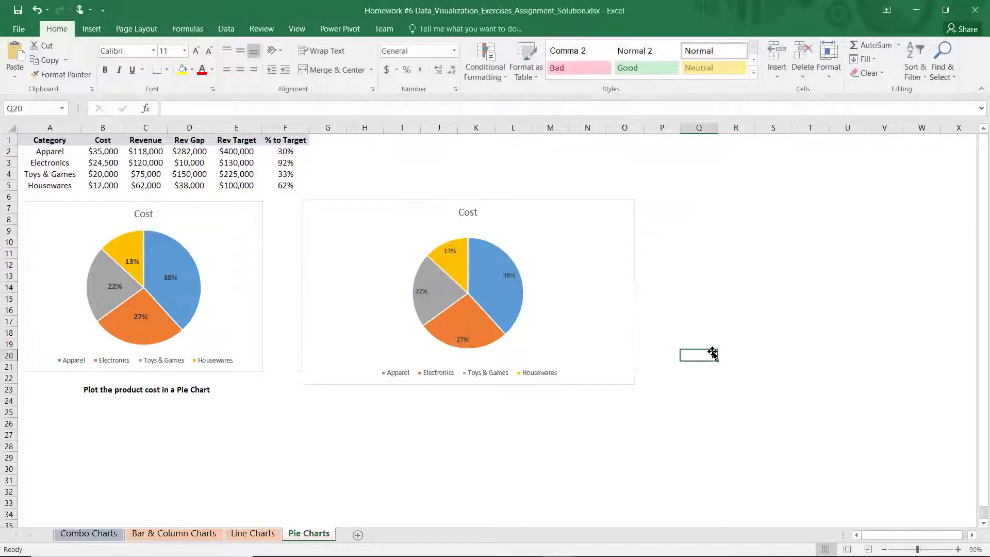
click(454, 253)
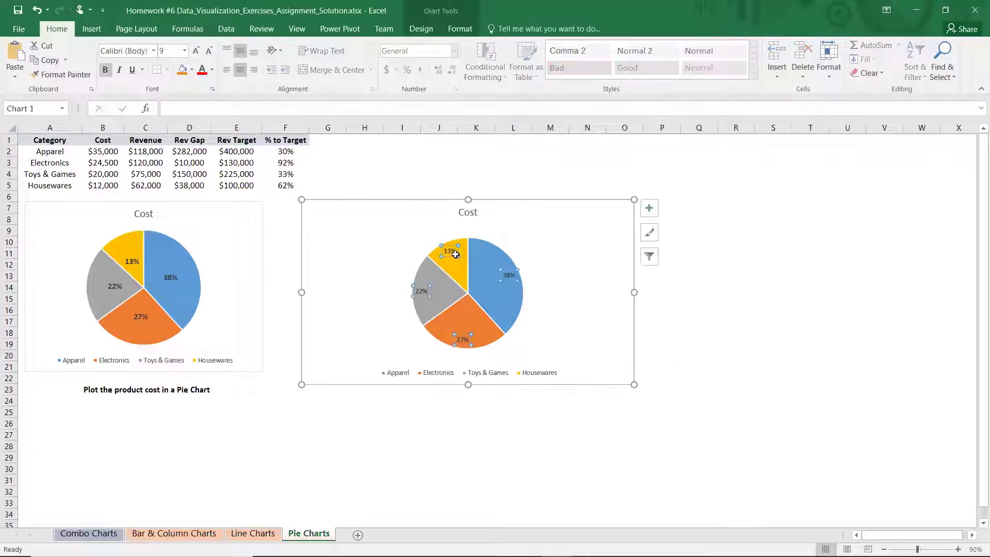
Step: Look at the 2-D pie, 3-D pie and doughnut chart types available for the Cost data
click(487, 253)
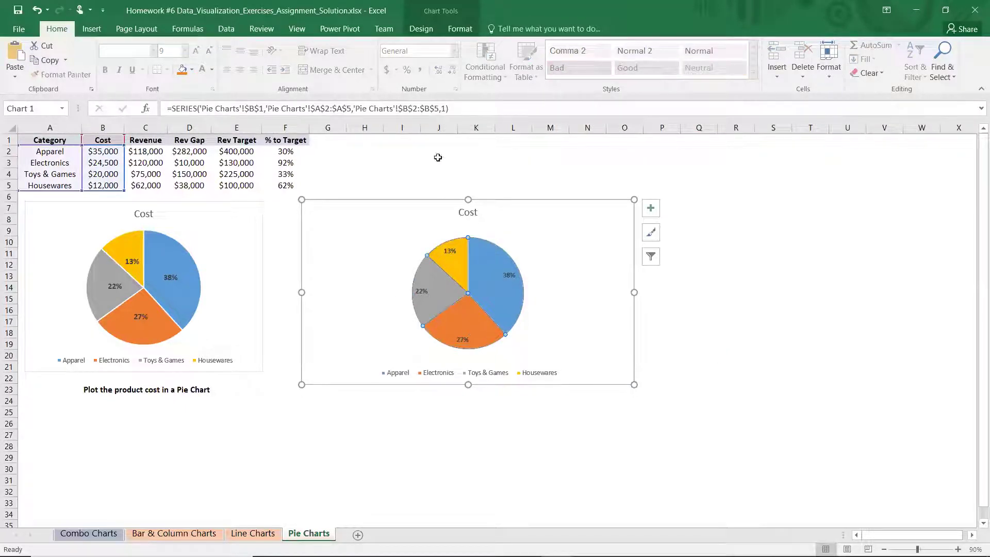
click(87, 30)
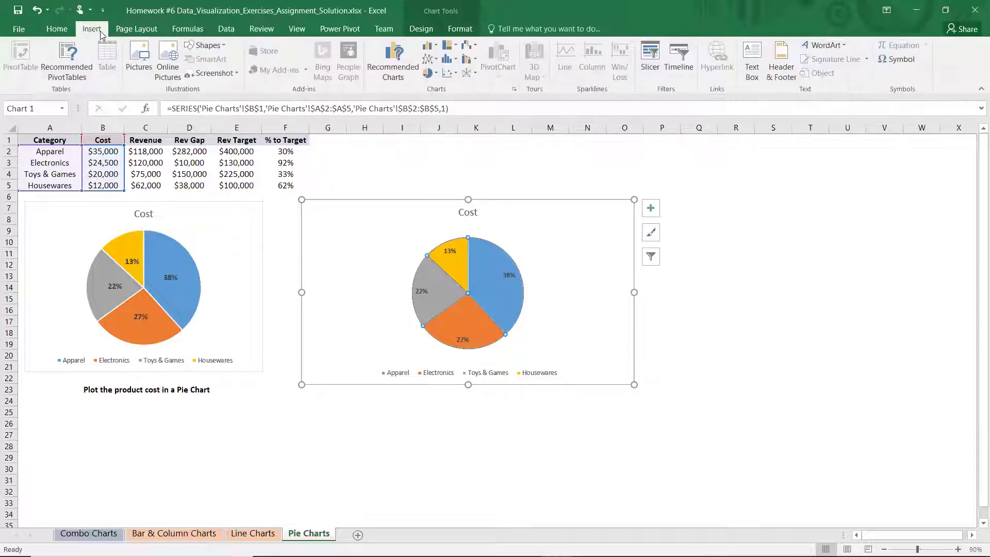
click(431, 73)
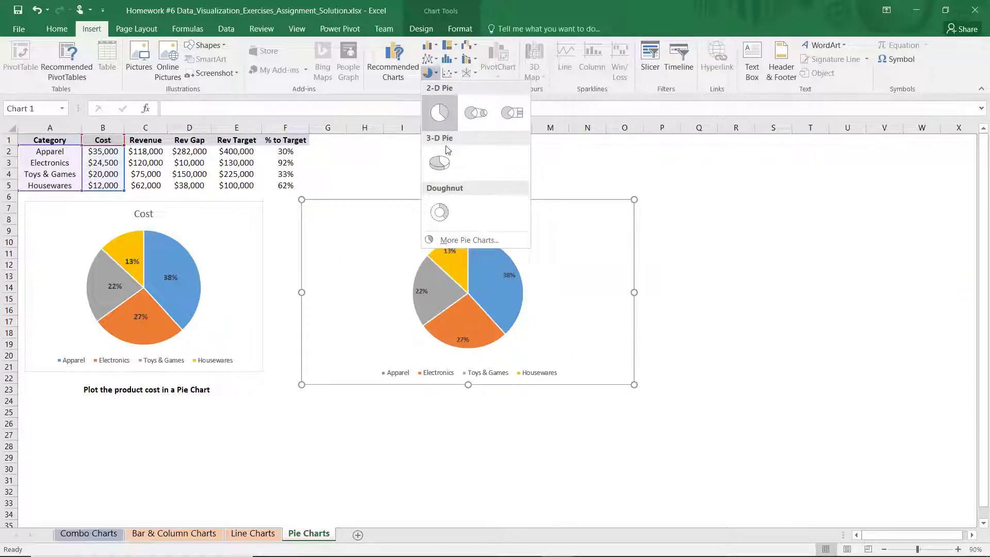
click(801, 248)
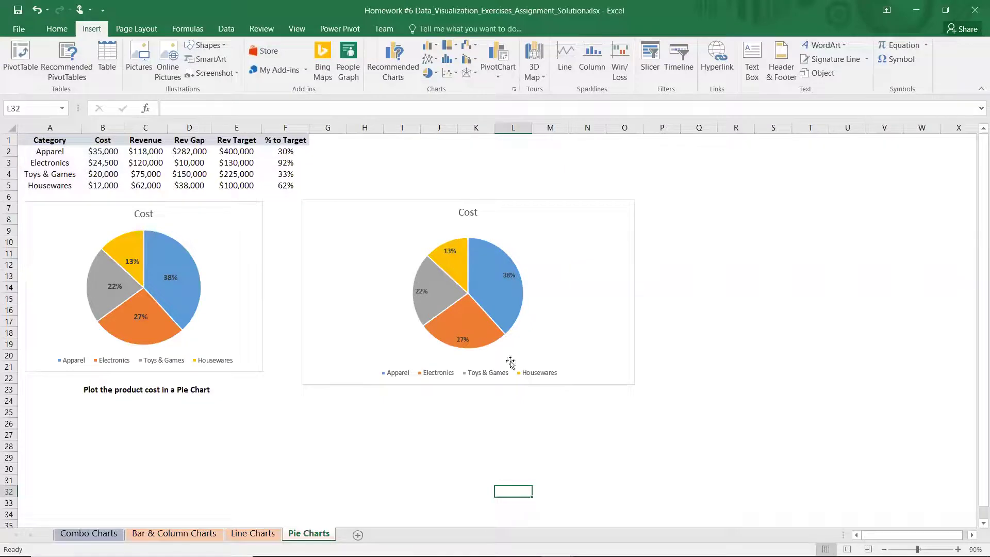
Step: Review the charts on the Combo Charts, Bar & Column Charts, Line Charts and Pie Charts sheets in turn
click(100, 535)
click(171, 534)
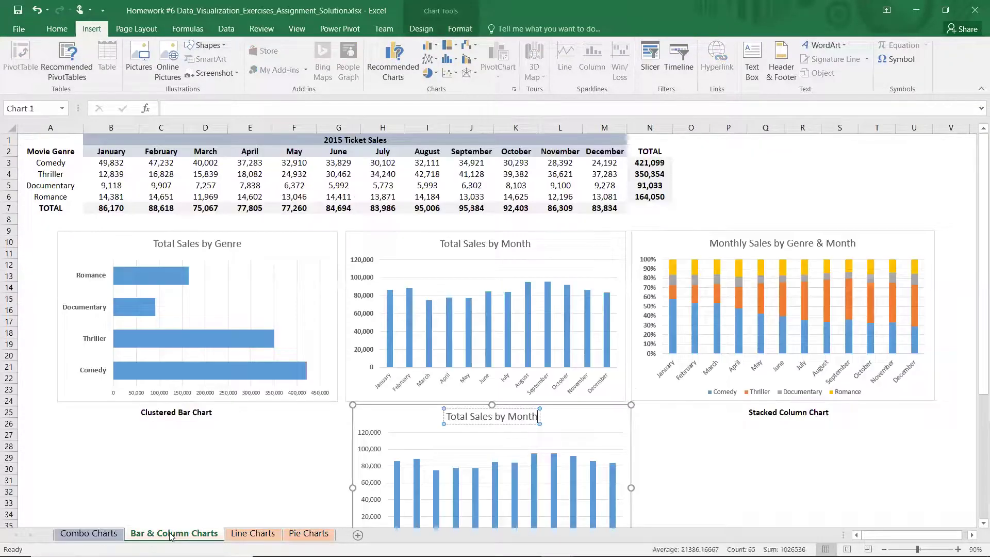
click(251, 536)
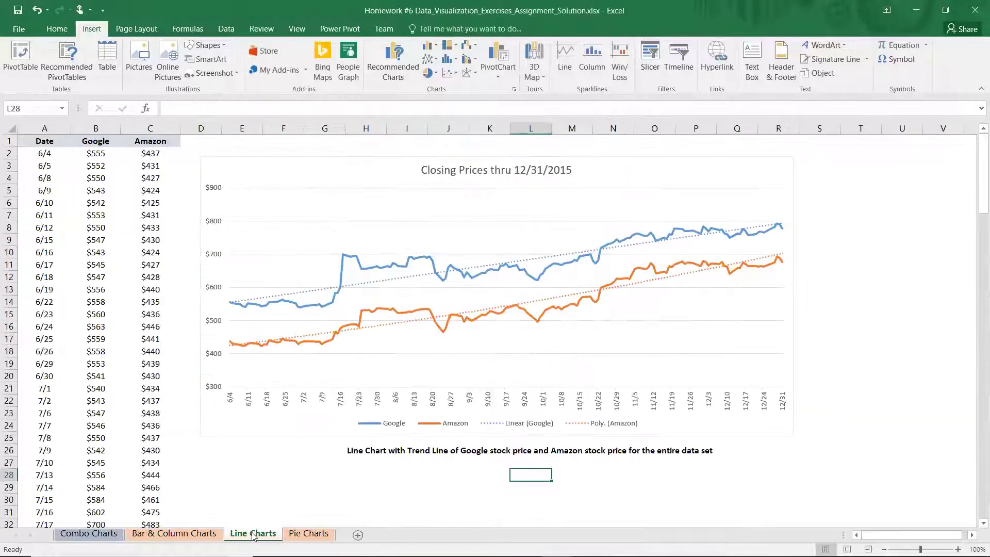
click(316, 536)
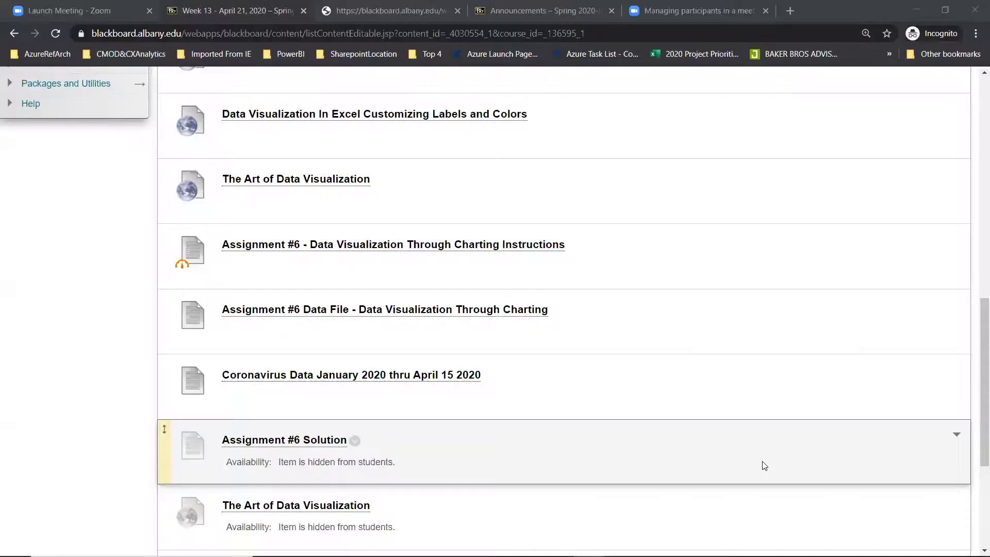
Step: Switch to the Blackboard course page in the browser and review the Week 13 agenda and assignment list
scroll(764, 464, up, 8)
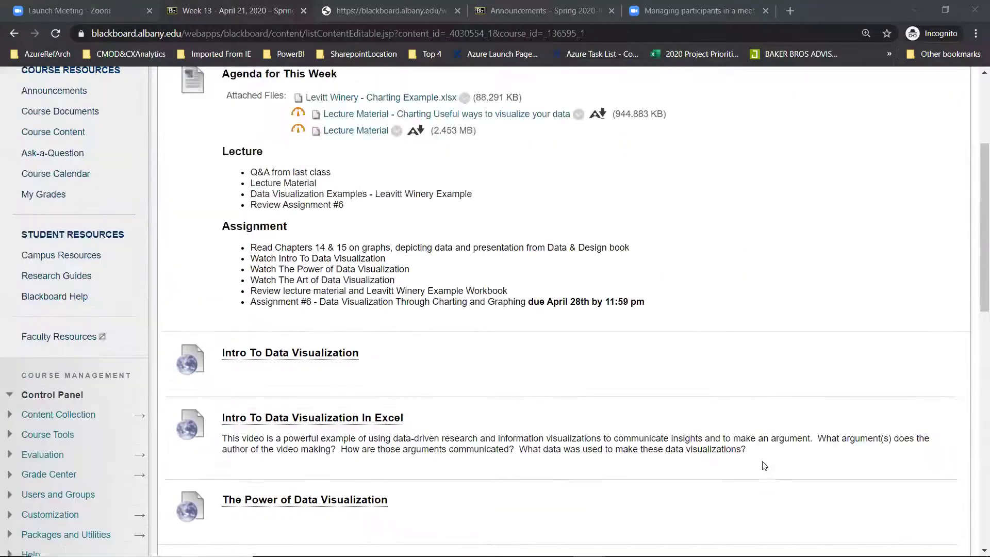
scroll(765, 466, up, 4)
scroll(766, 466, down, 2)
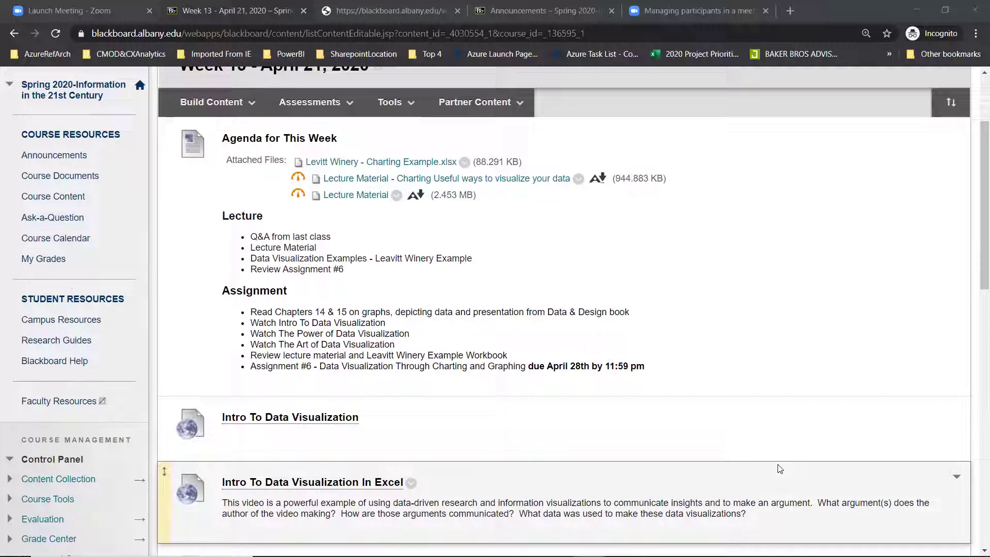
Step: Look through the Week 13 video links and the Assignment #6 instructions, data file and solution items below the agenda
scroll(780, 466, down, 5)
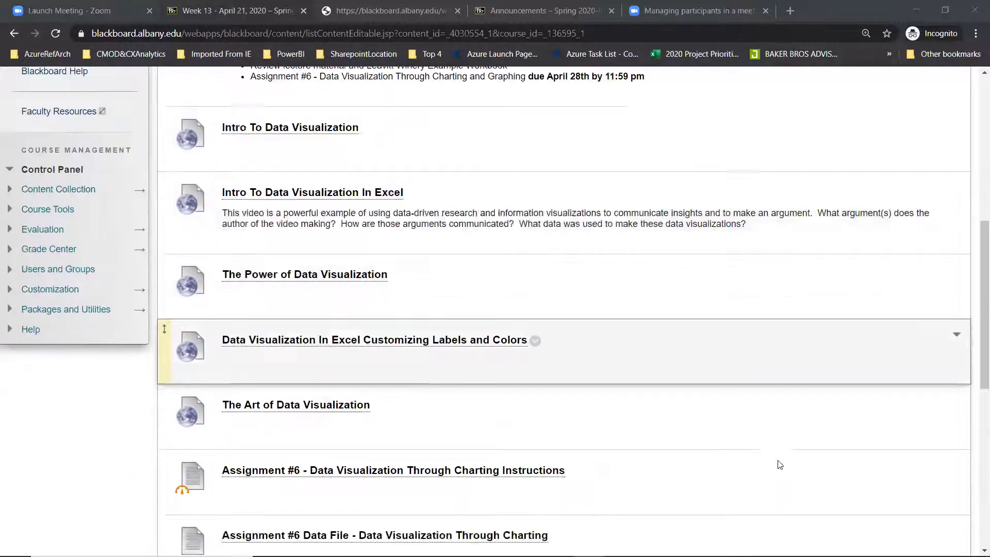
scroll(780, 466, down, 6)
scroll(780, 465, up, 3)
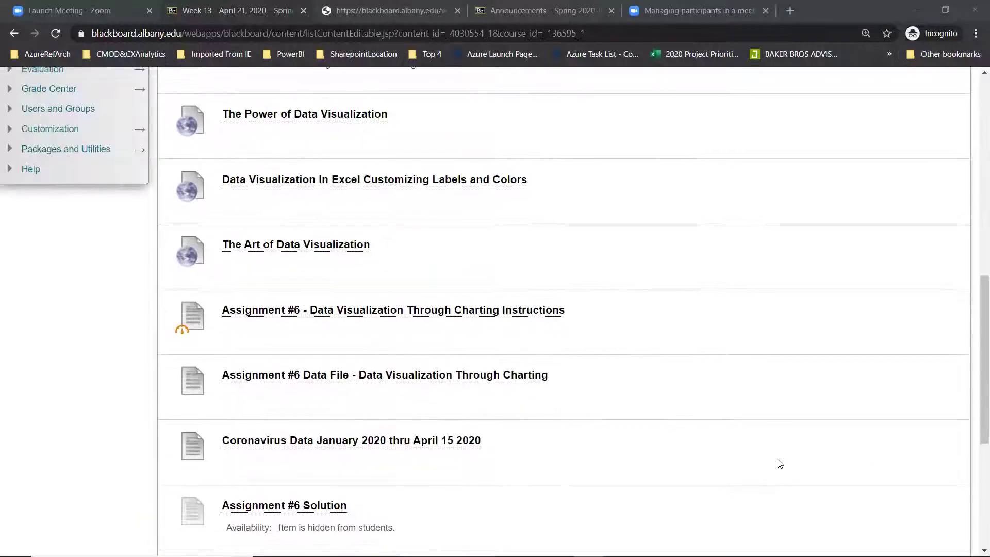
scroll(780, 463, up, 1)
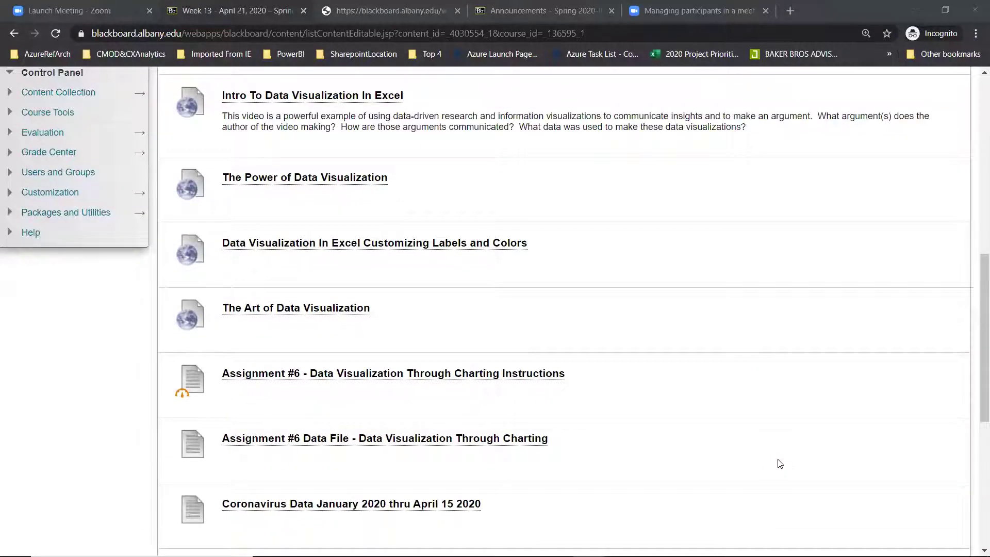
scroll(780, 463, up, 7)
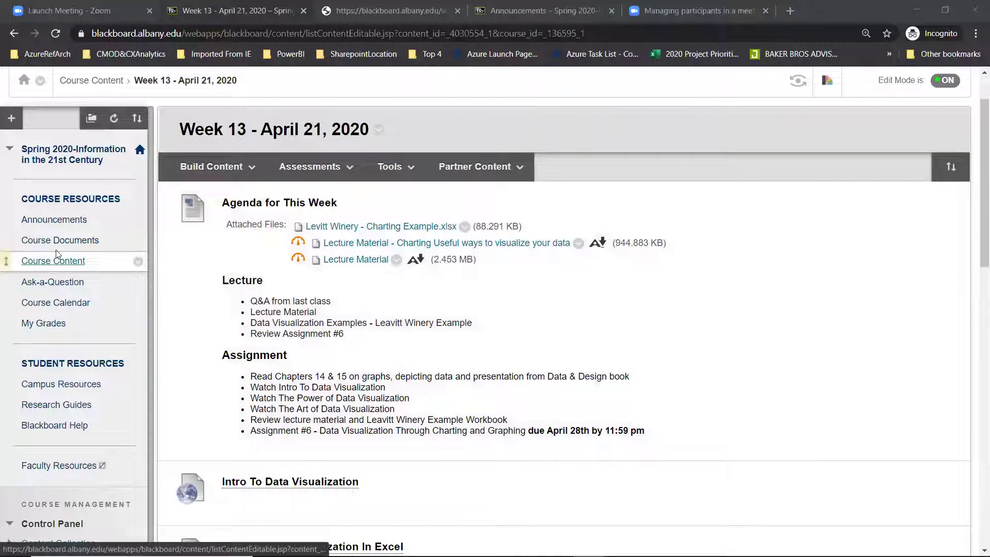
Step: Open the course announcements and review the Upcoming Assignments and Exam schedule in the March 14 Course Update
click(60, 221)
scroll(541, 405, down, 2)
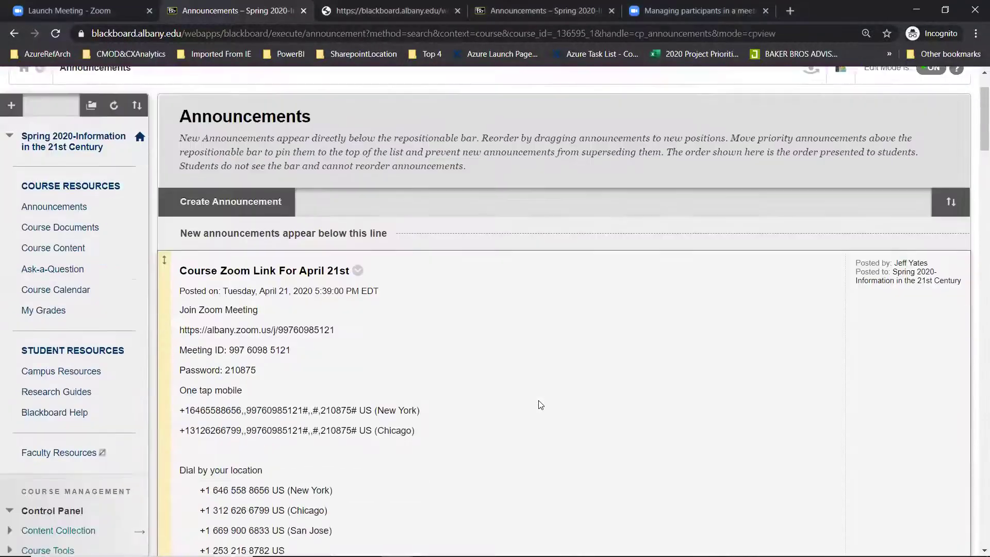
scroll(541, 405, down, 13)
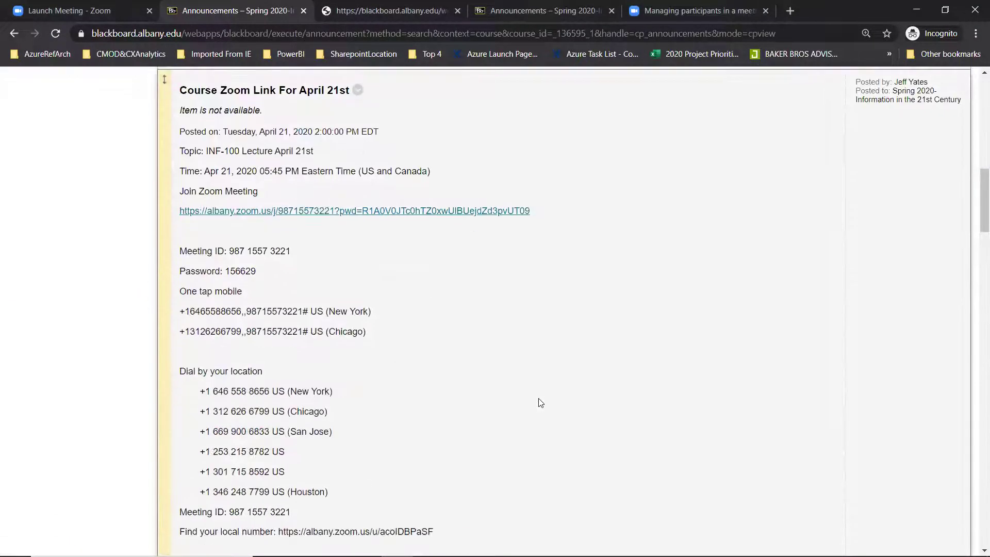
scroll(540, 402, down, 20)
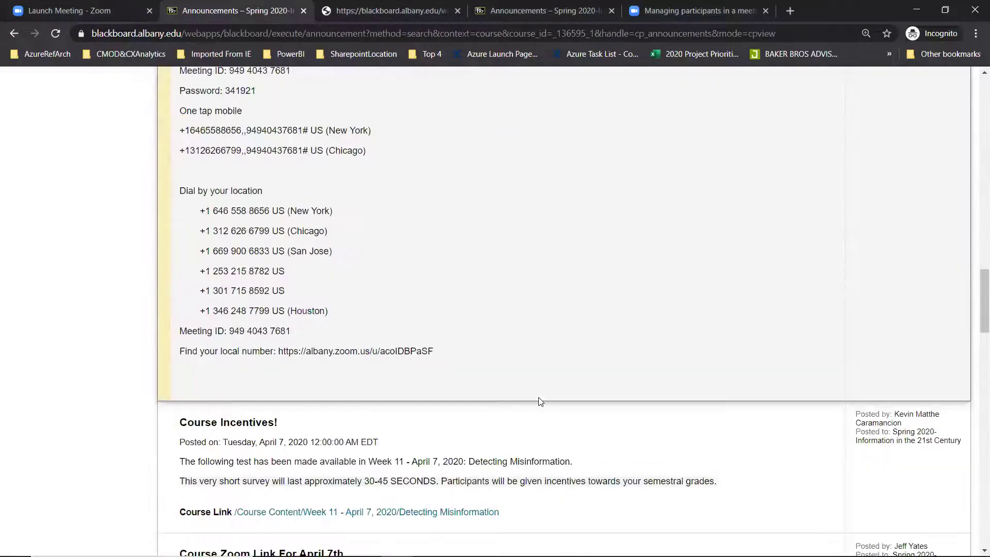
scroll(541, 401, down, 15)
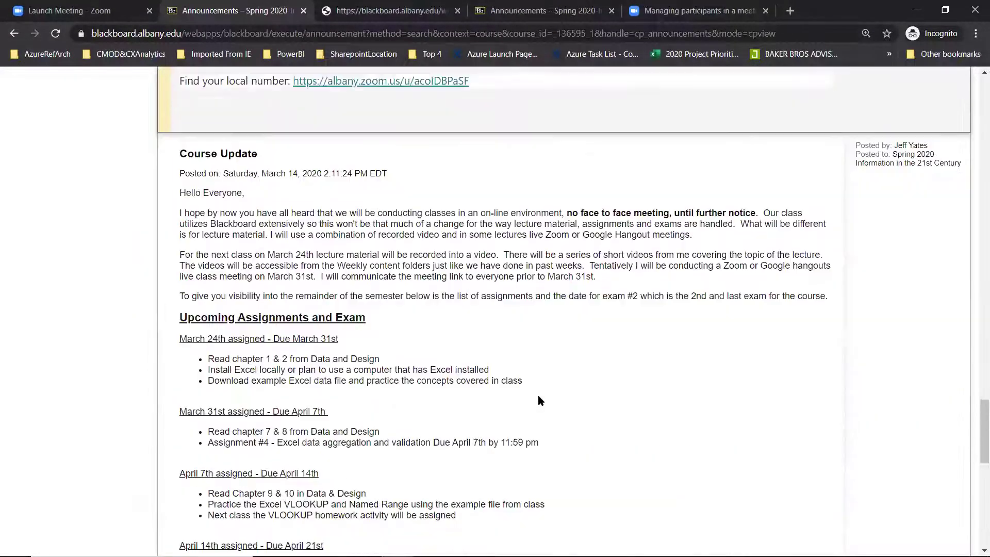
scroll(540, 401, down, 4)
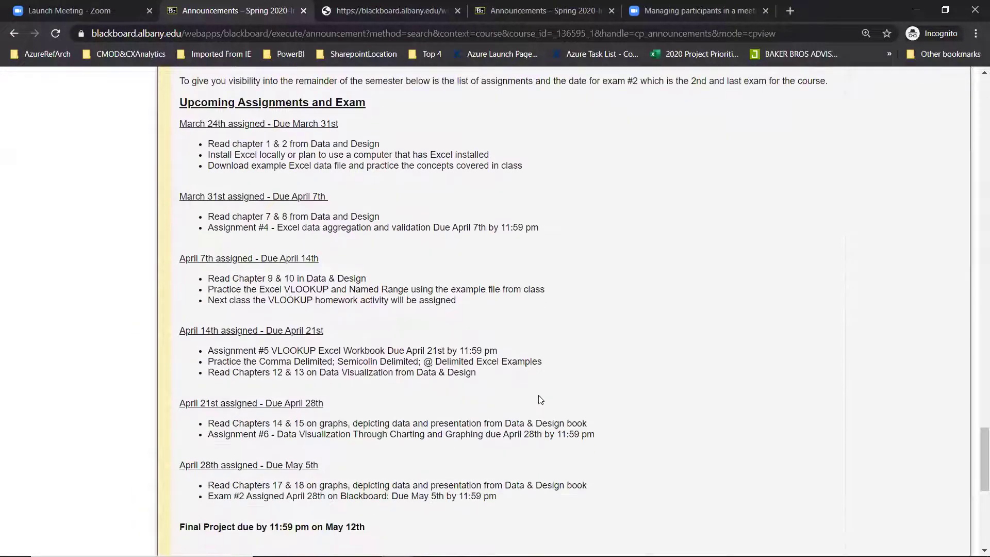
scroll(541, 400, down, 1)
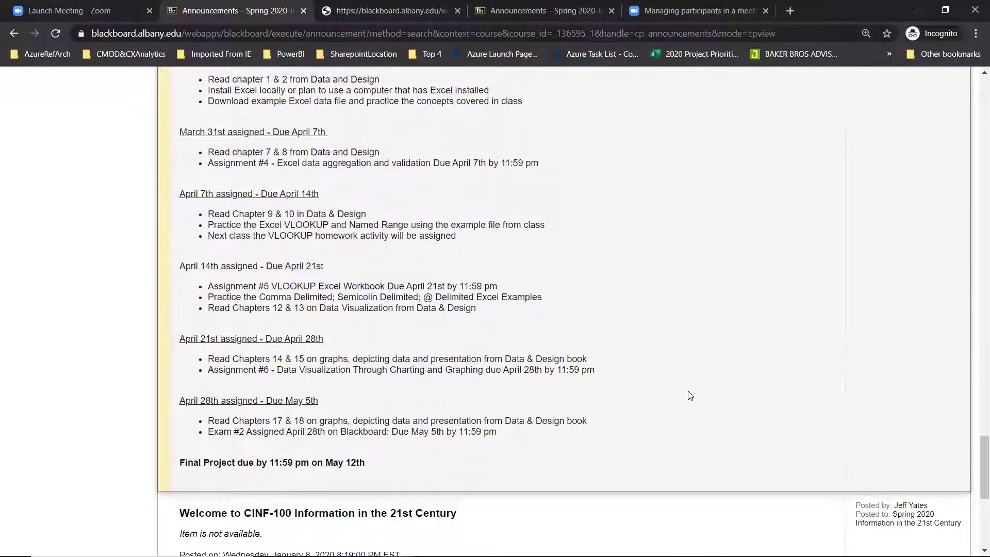
Step: Open the Course Content page and review the weekly folders through Week 14 and Week 15
scroll(562, 333, up, 20)
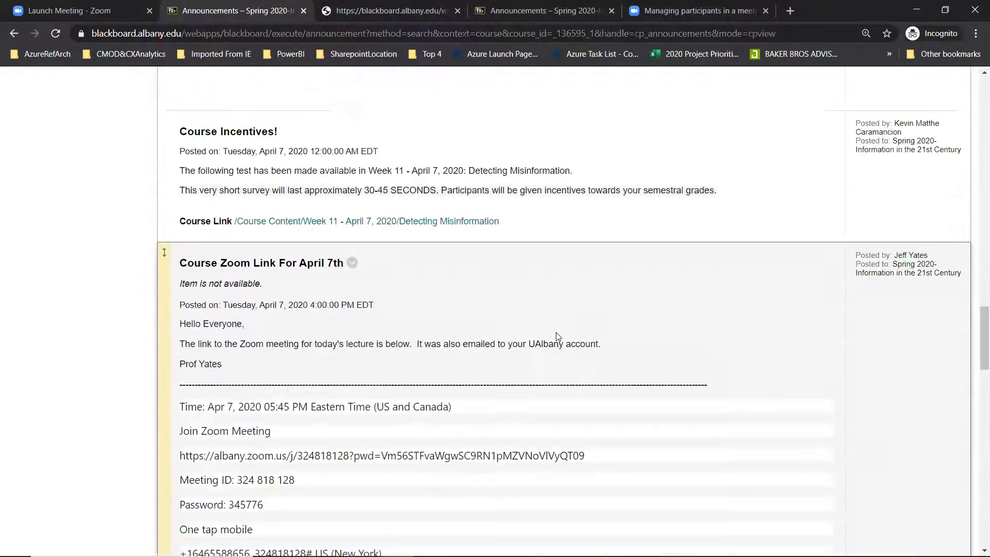
scroll(558, 336, up, 20)
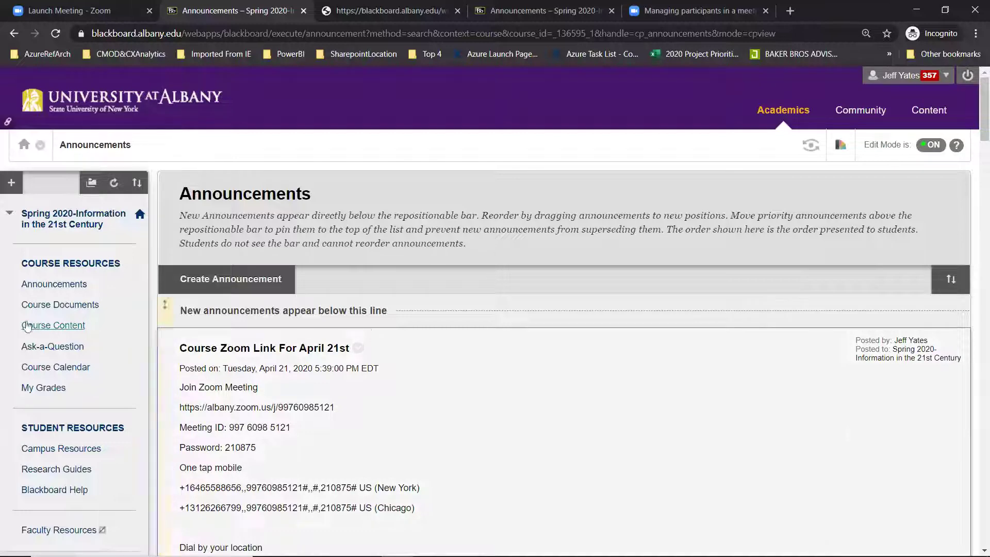
click(53, 325)
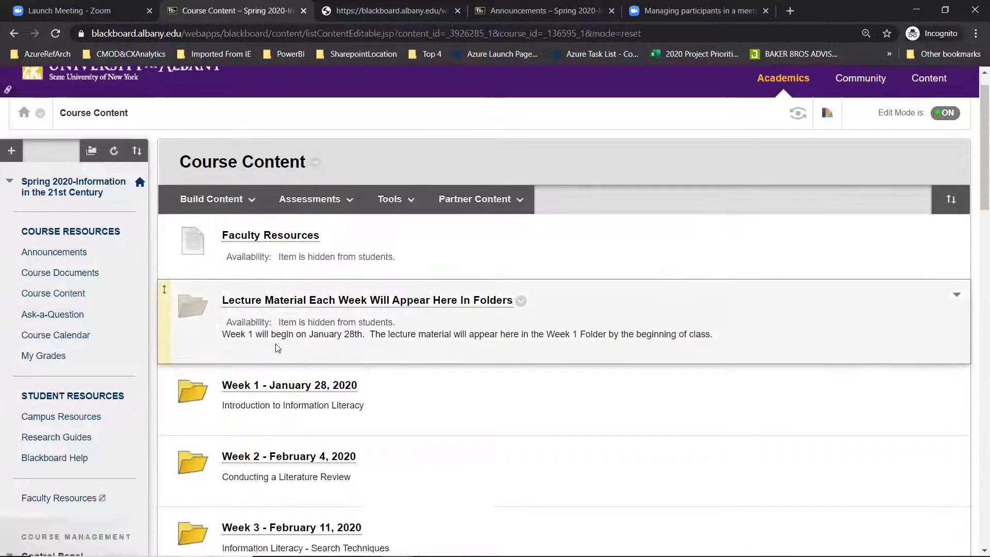
scroll(275, 345, down, 5)
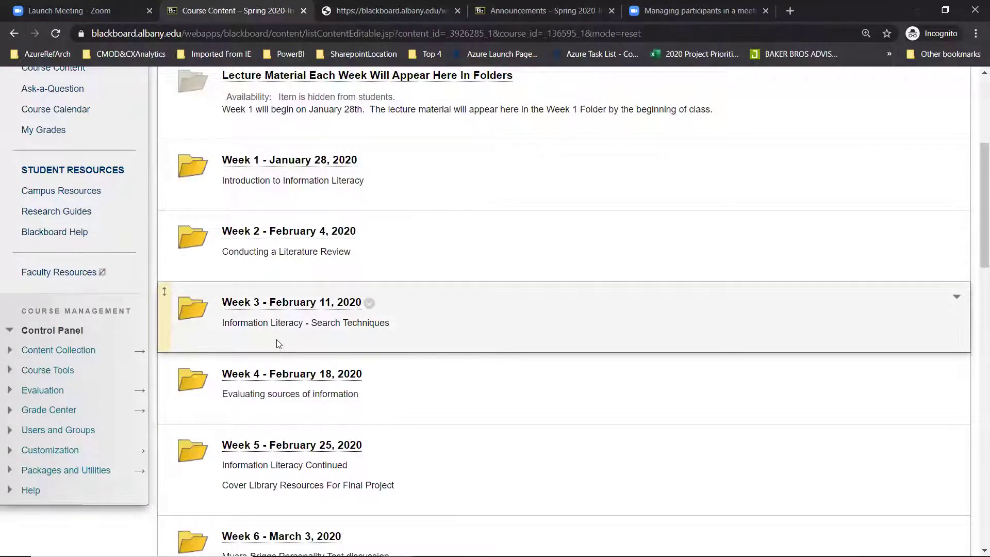
scroll(275, 344, down, 9)
scroll(277, 339, down, 6)
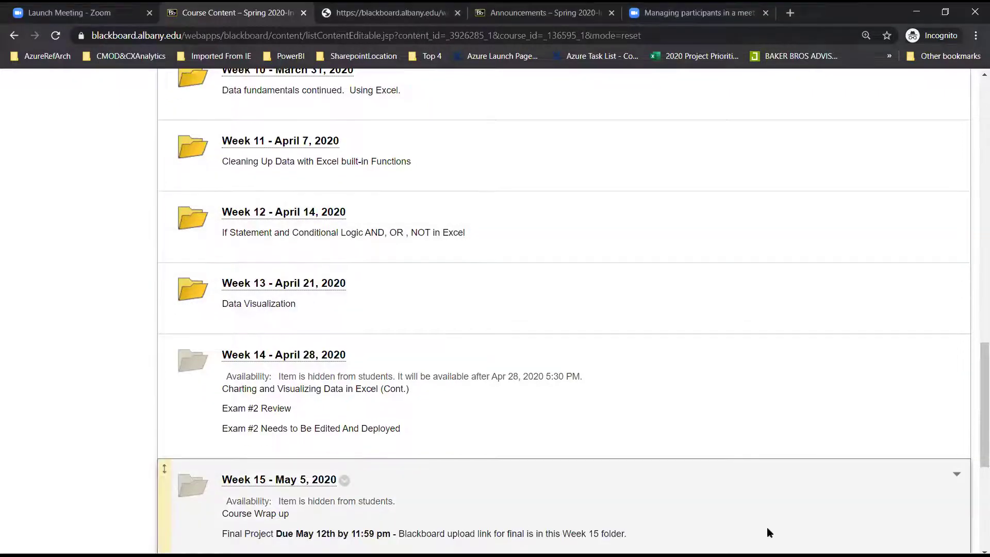
scroll(770, 527, up, 20)
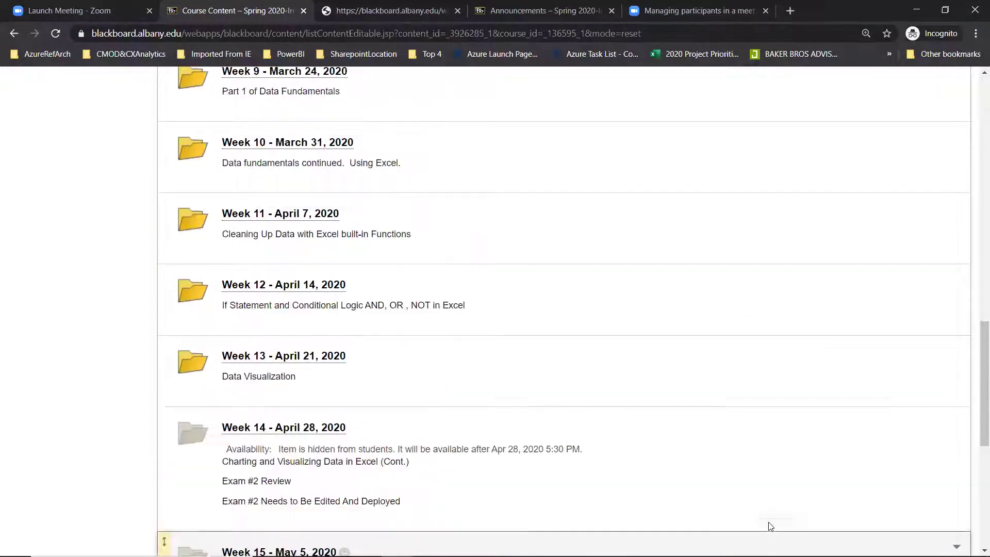